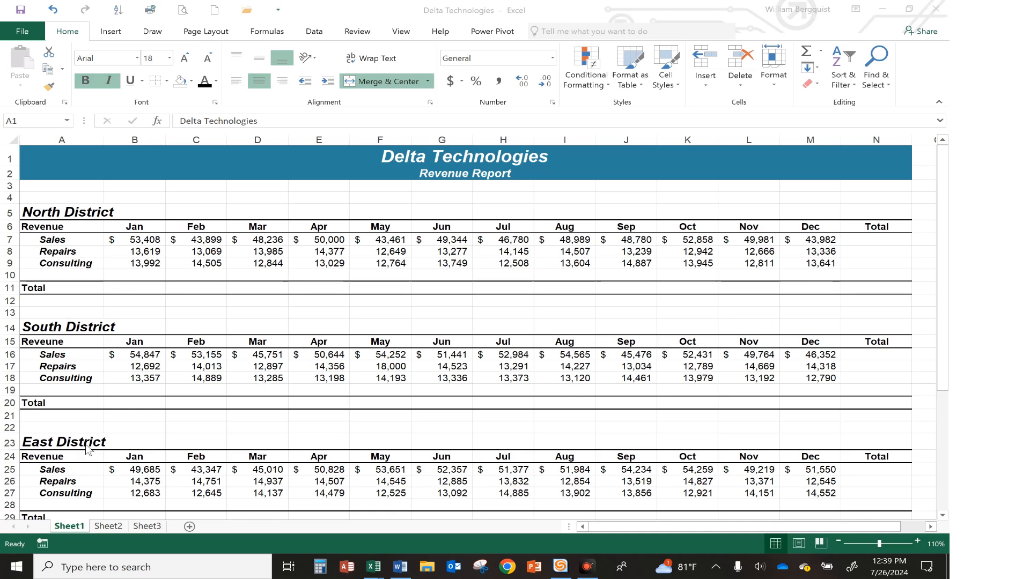
# Enter a SUM formula in N7 that totals the North District Sales from B7 to M7
pyautogui.scroll(-4, 88, 450)
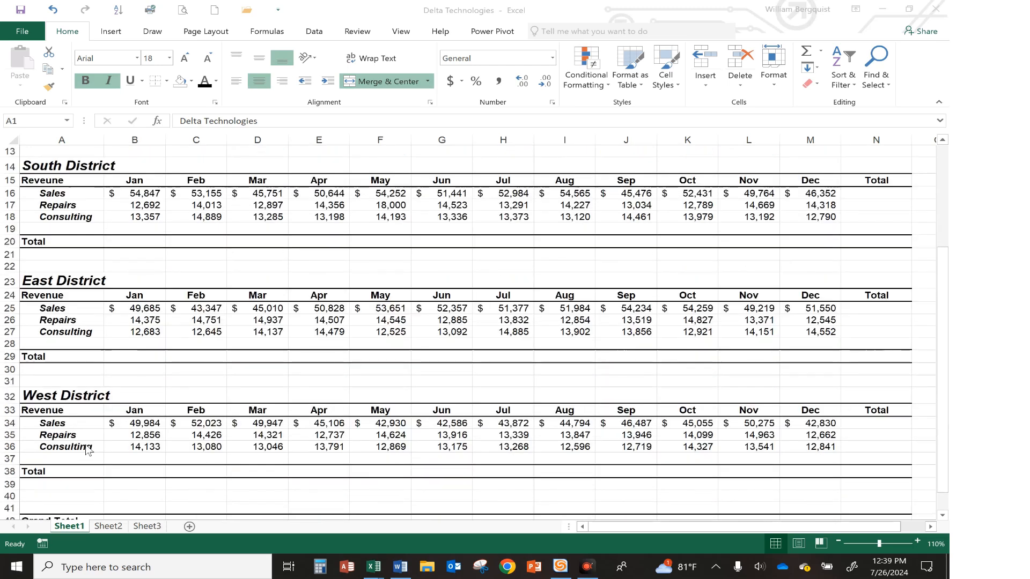
pyautogui.scroll(4, 88, 449)
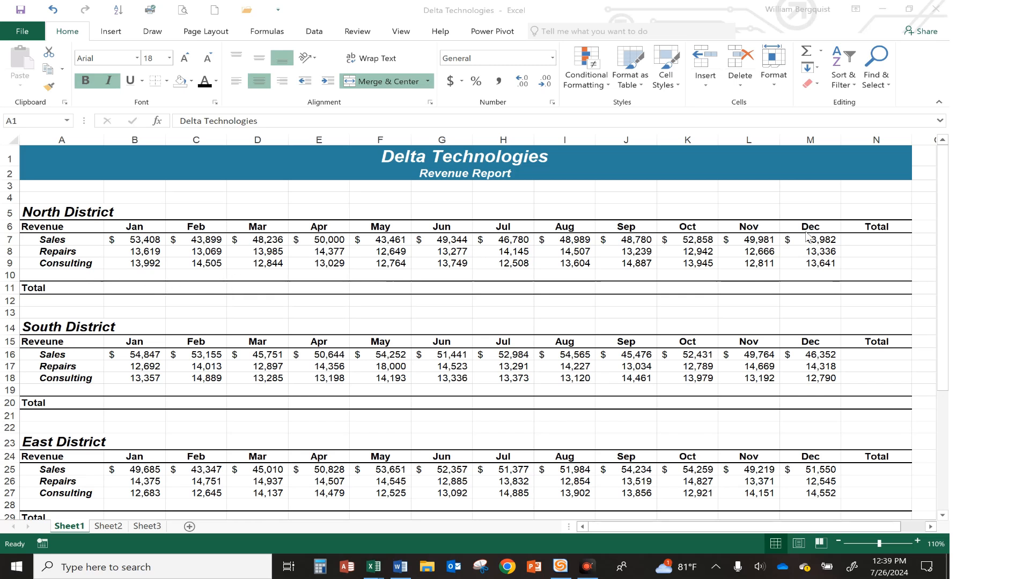
pyautogui.click(851, 239)
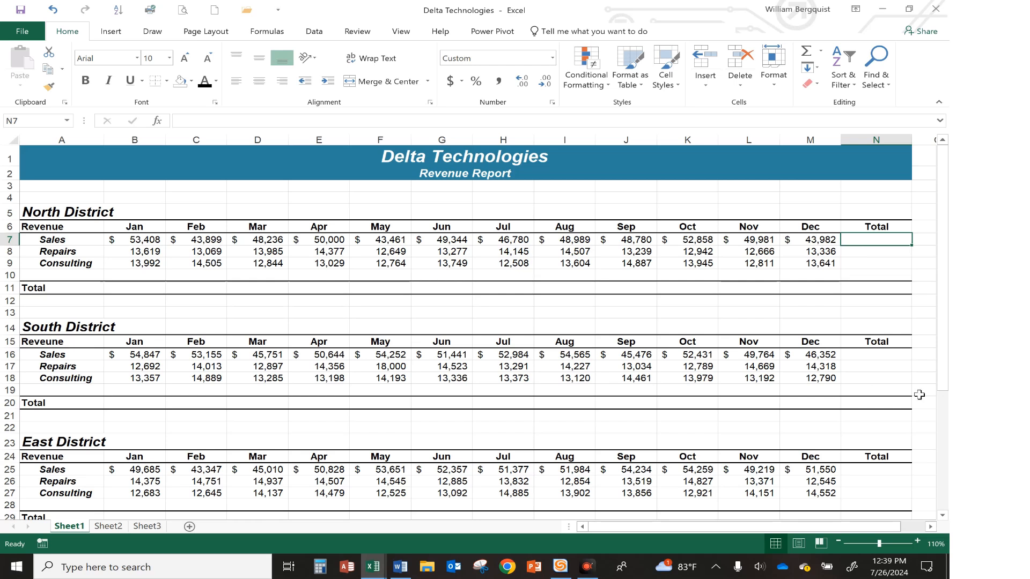
pyautogui.write('=')
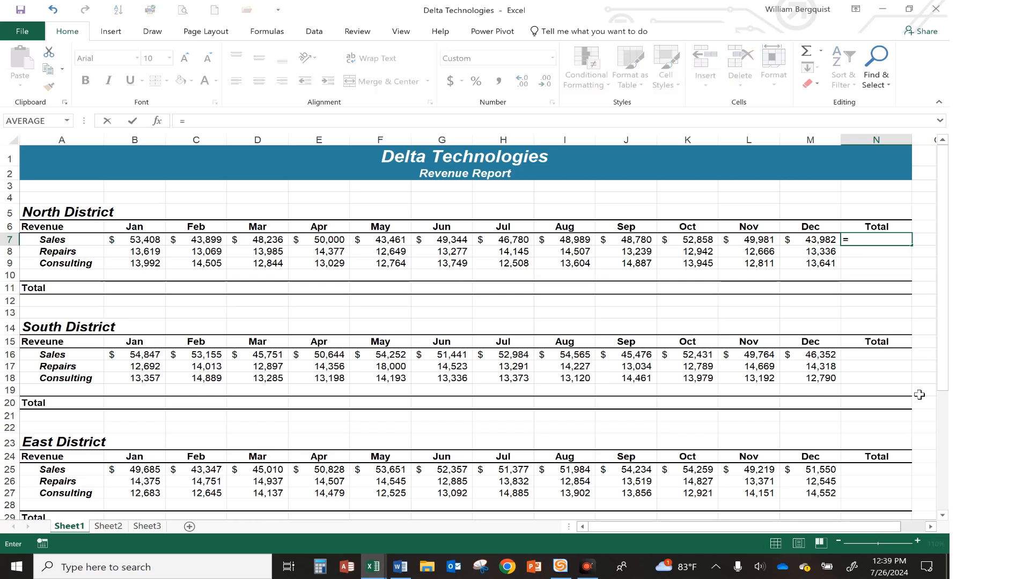
pyautogui.write('sum')
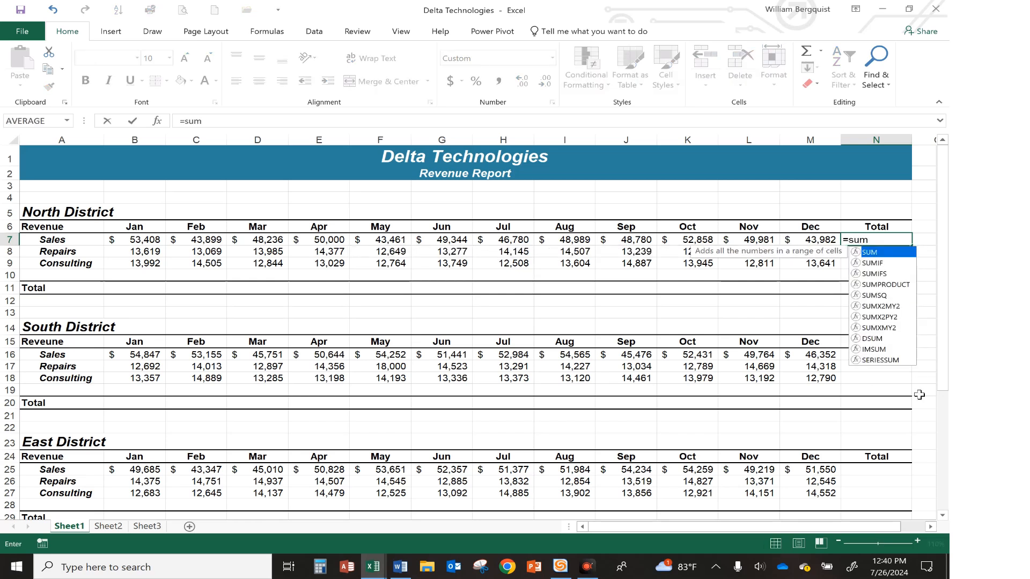
pyautogui.write('(')
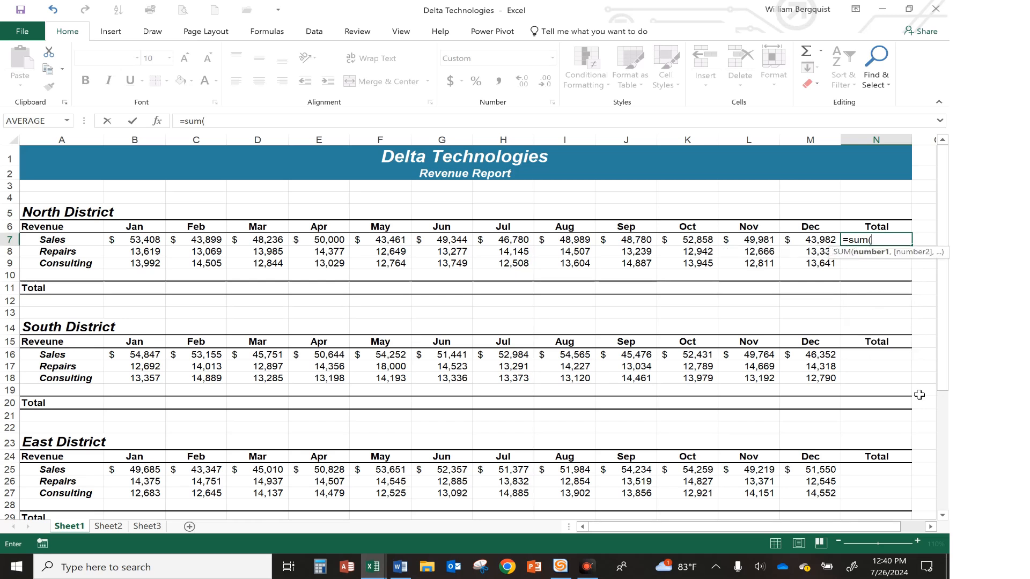
pyautogui.write('B7:')
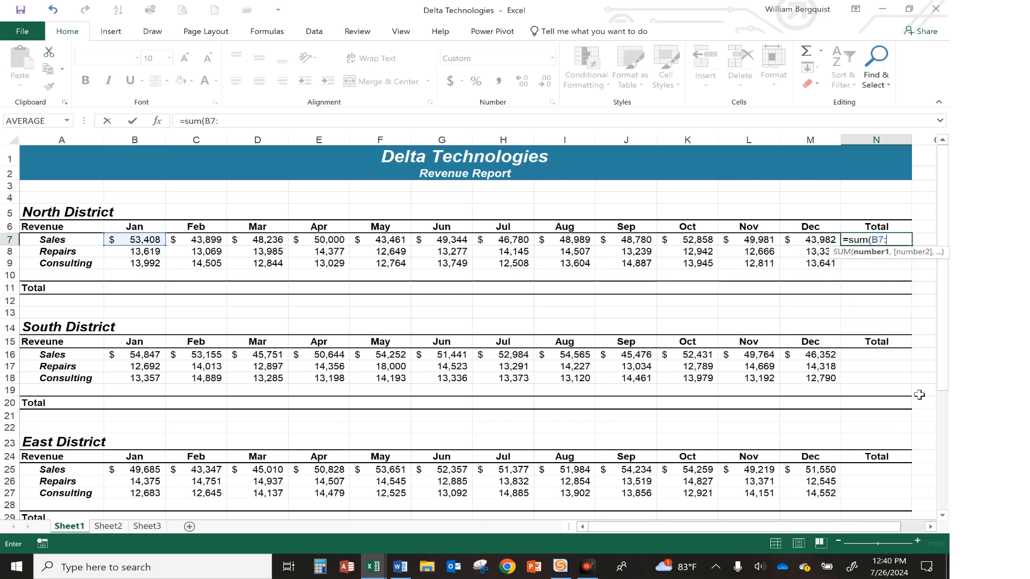
pyautogui.write('m7')
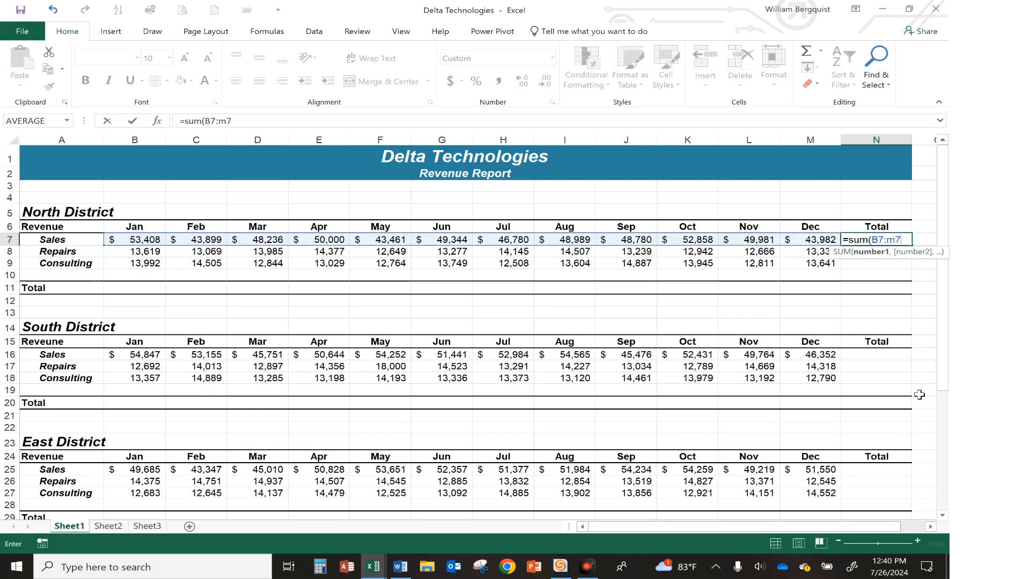
pyautogui.write(')')
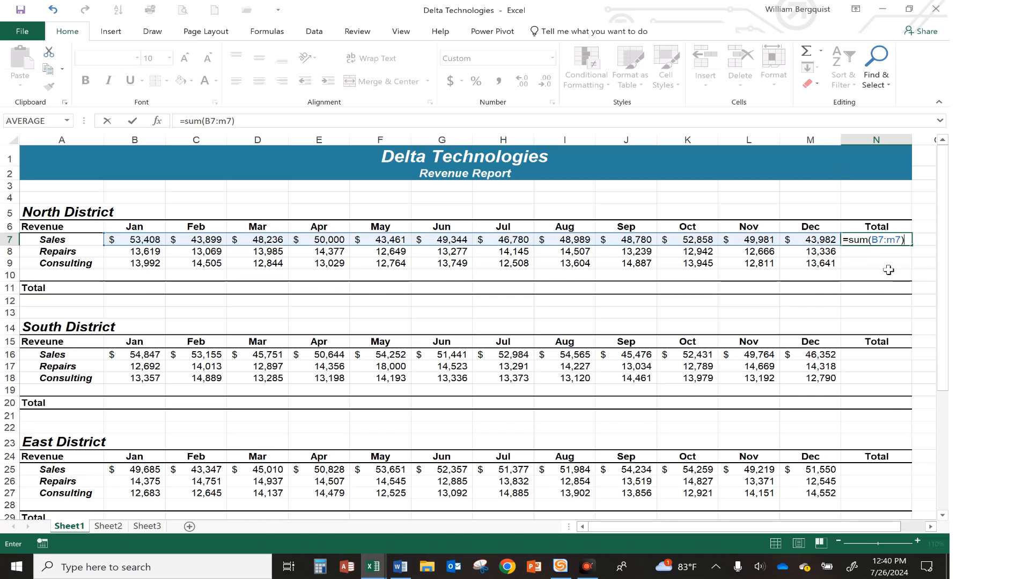
pyautogui.press('Return')
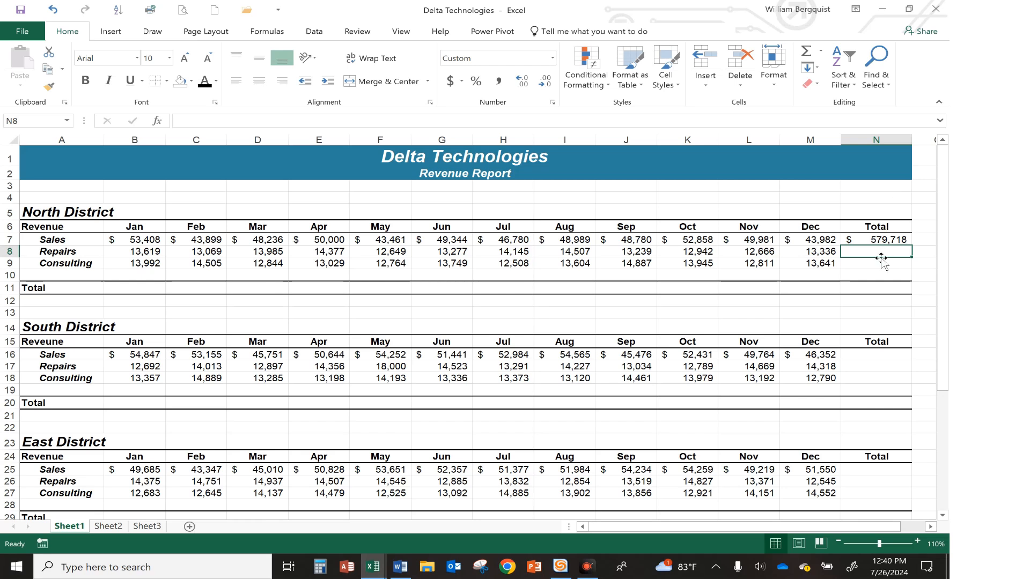
# Fill the N7 total formula down to N9 for Repairs and Consulting, and check each copied formula
pyautogui.click(884, 239)
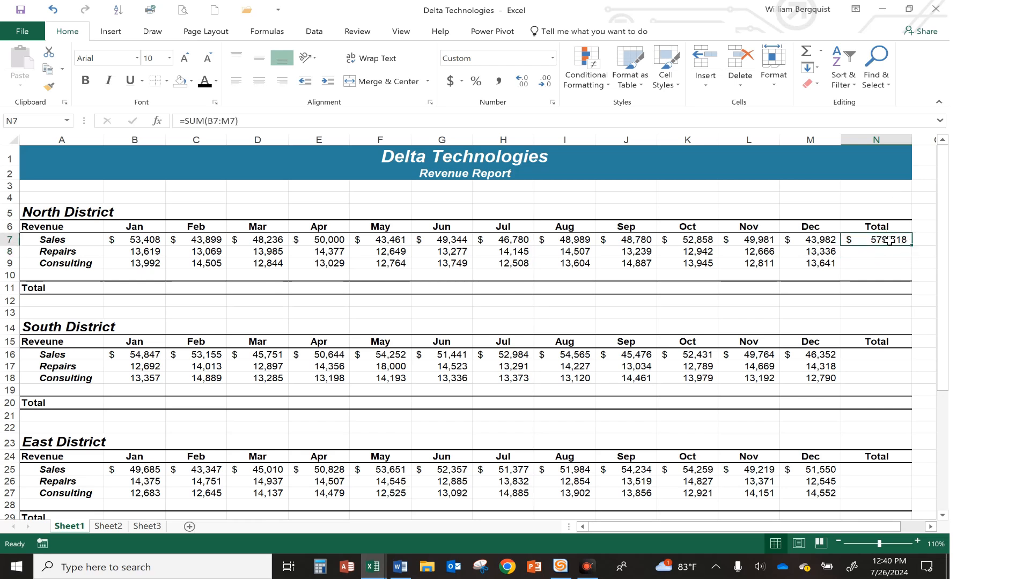
pyautogui.moveTo(914, 245); pyautogui.dragTo(912, 272)
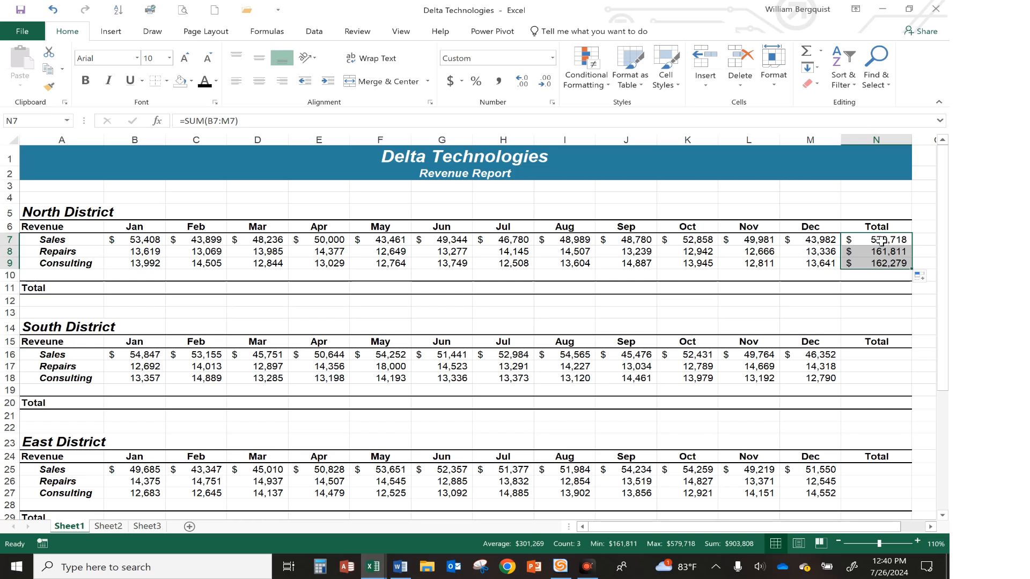
pyautogui.click(882, 242)
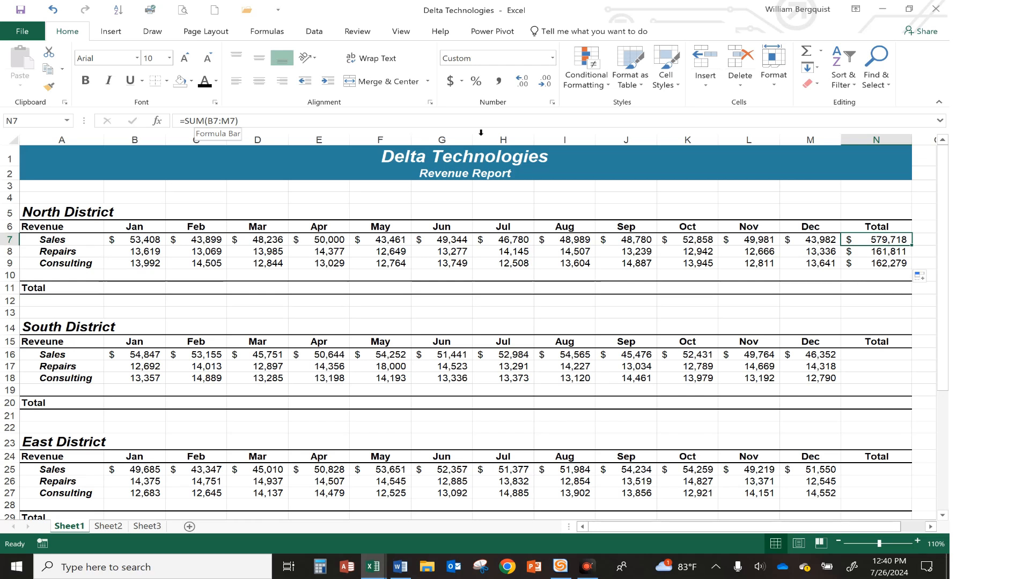
pyautogui.click(870, 251)
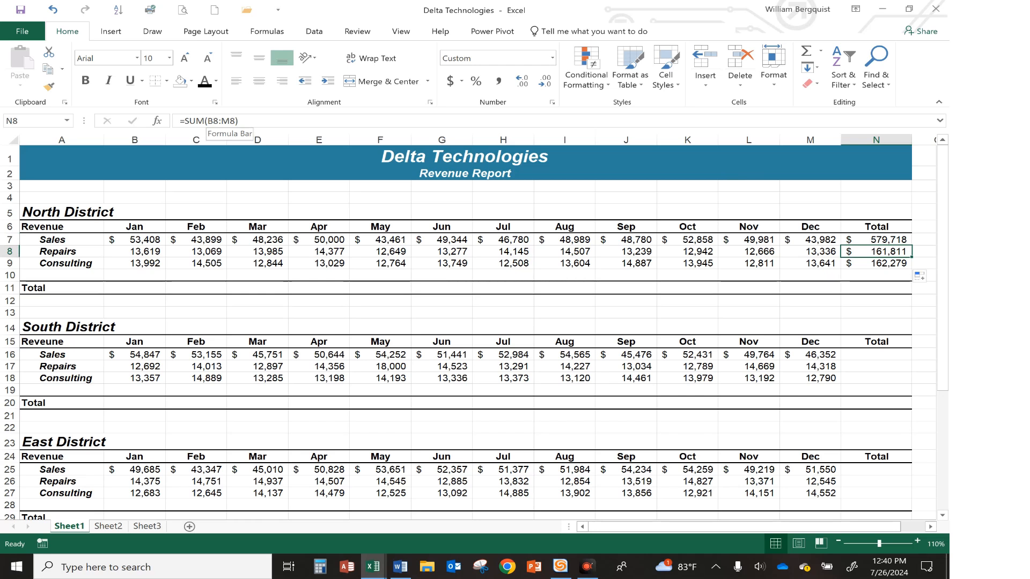
pyautogui.click(886, 264)
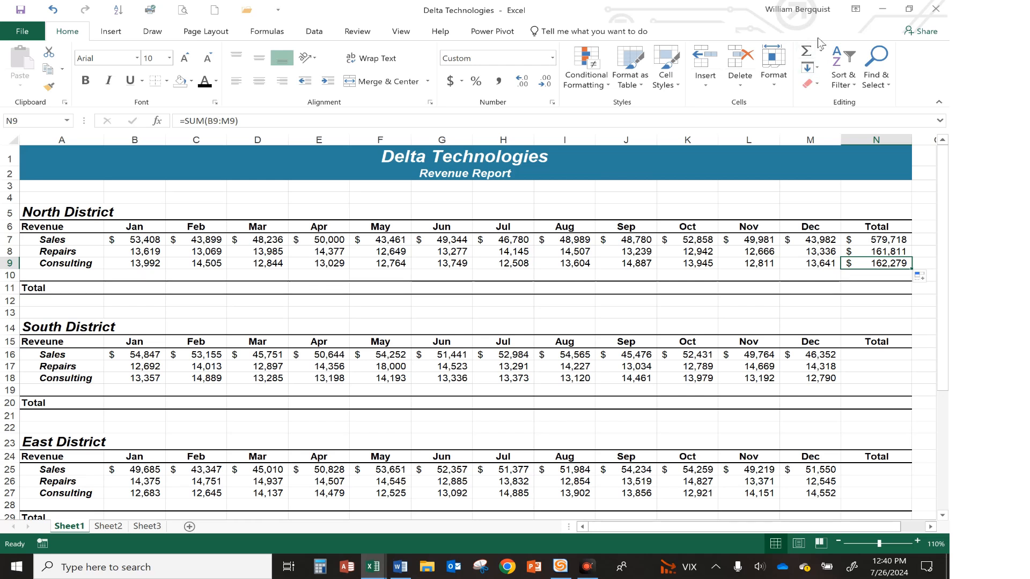
# Select the North District Total row B11:N11 and apply AutoSum to total every month
pyautogui.click(115, 287)
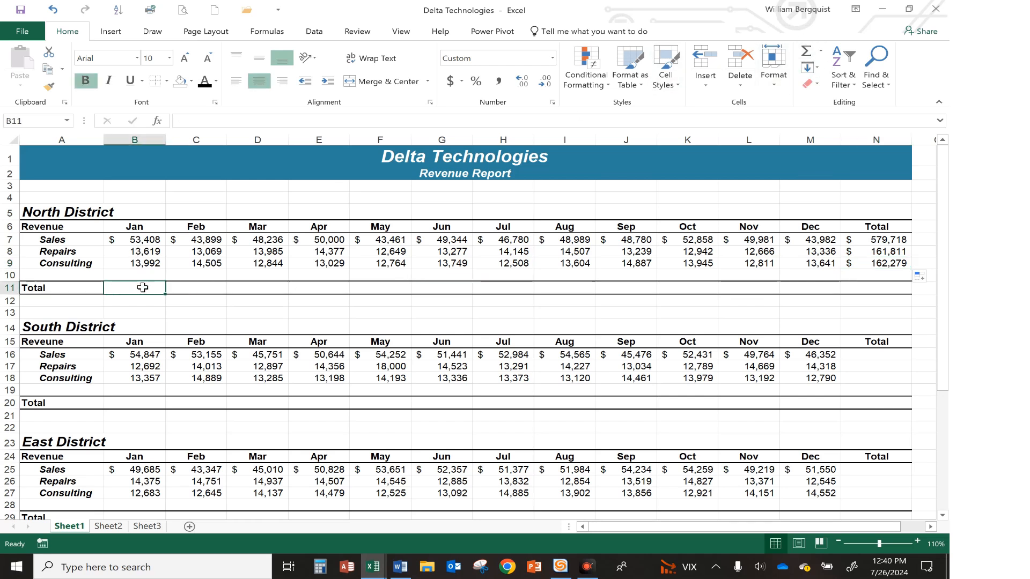
pyautogui.moveTo(138, 288)
pyautogui.mouseDown()
pyautogui.moveTo(735, 287)
pyautogui.moveTo(244, 301)
pyautogui.moveTo(148, 288)
pyautogui.mouseUp()
pyautogui.moveTo(132, 289); pyautogui.dragTo(451, 308)
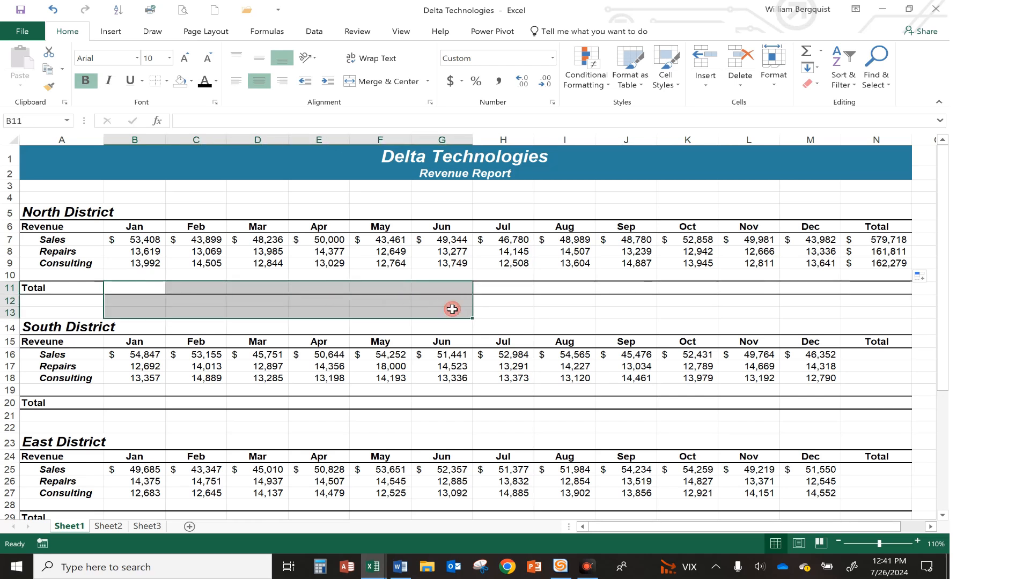
pyautogui.click(129, 287)
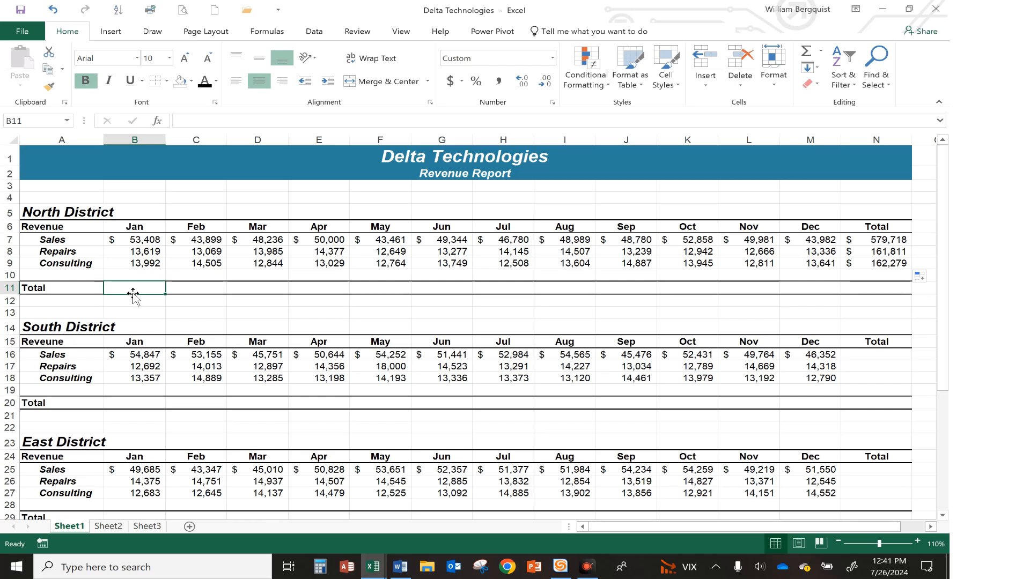
pyautogui.moveTo(134, 287); pyautogui.dragTo(866, 289)
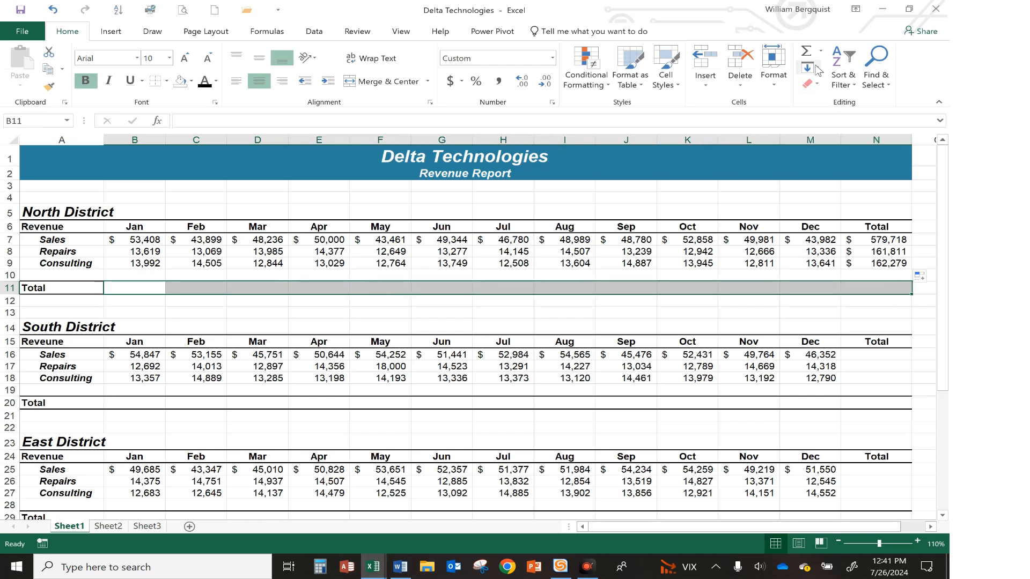
pyautogui.click(807, 51)
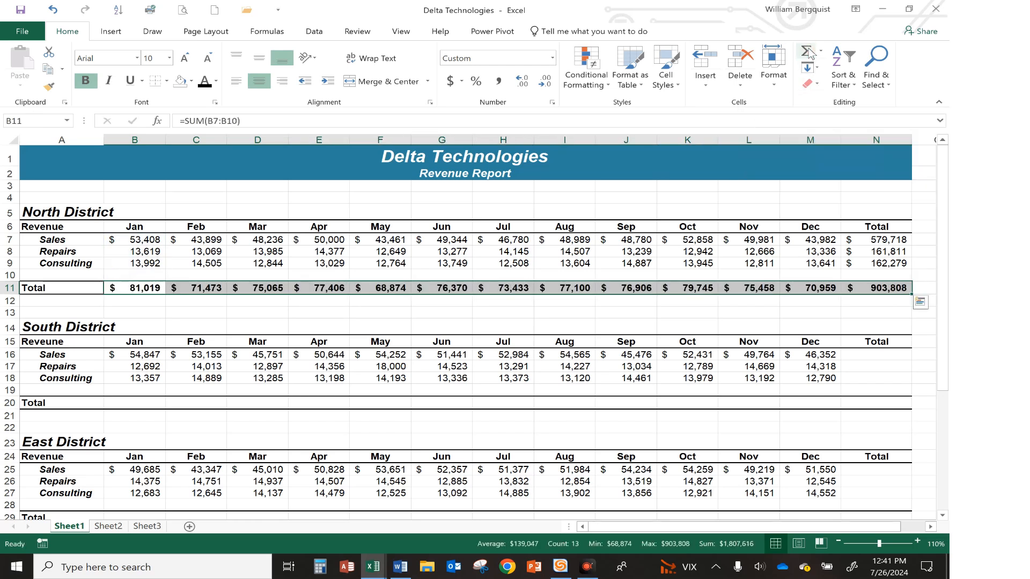
# Select the South District Total row B20:N20 and apply AutoSum
pyautogui.click(435, 322)
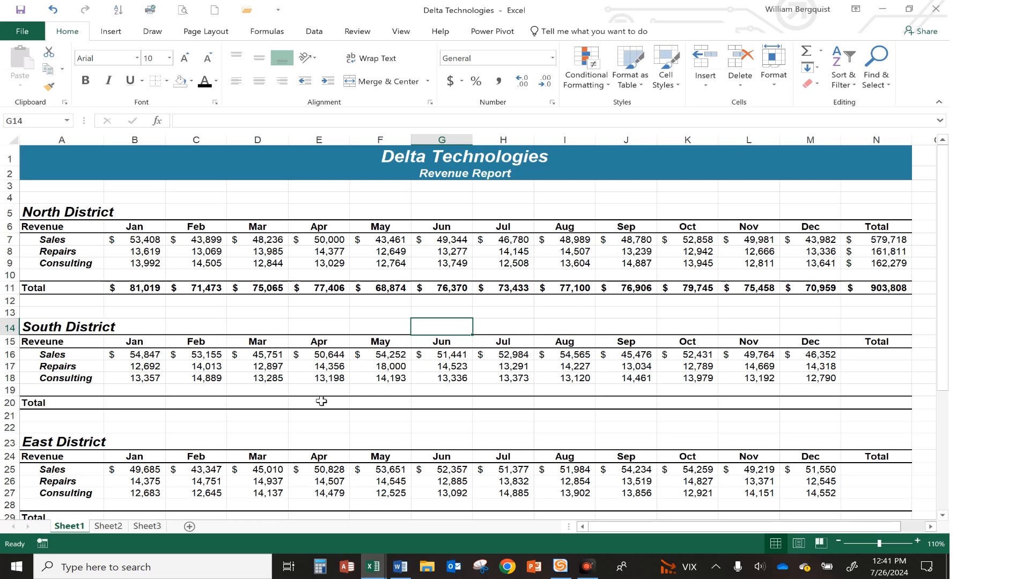
pyautogui.moveTo(858, 356); pyautogui.dragTo(888, 375)
pyautogui.click(874, 366)
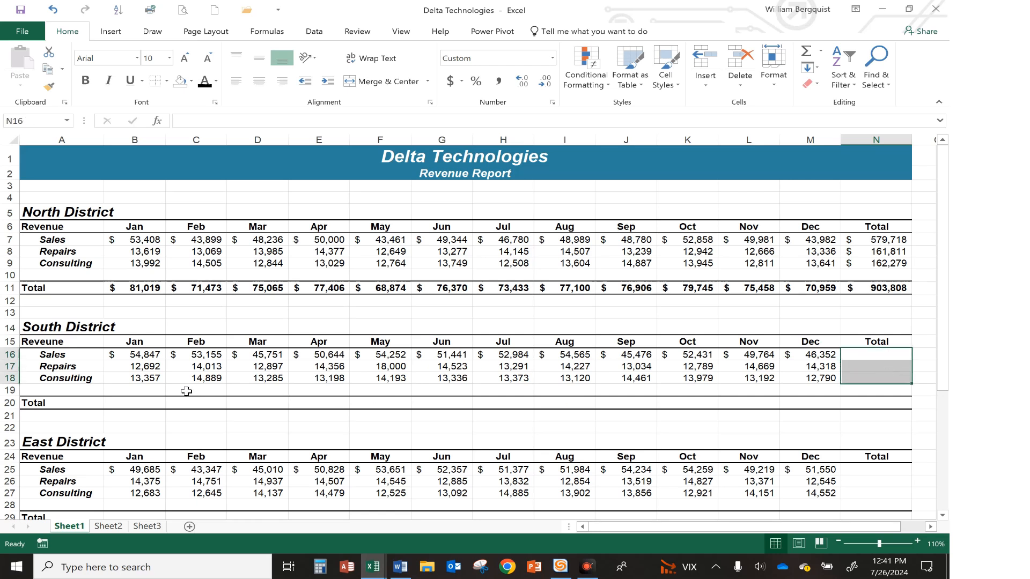
pyautogui.moveTo(146, 401); pyautogui.dragTo(877, 402)
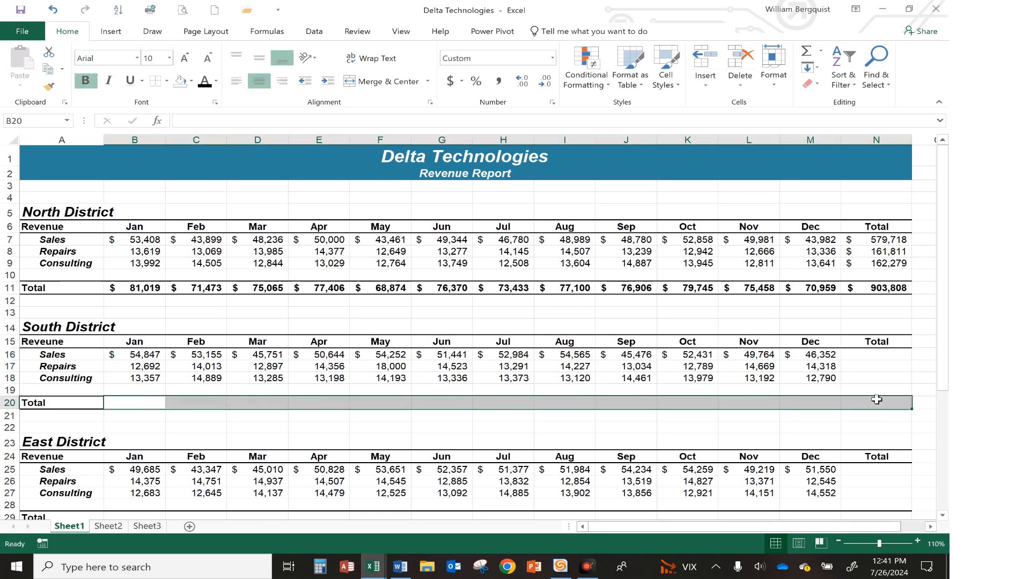
pyautogui.click(806, 51)
# Select the South District row totals N16:N18 and apply AutoSum
pyautogui.click(871, 390)
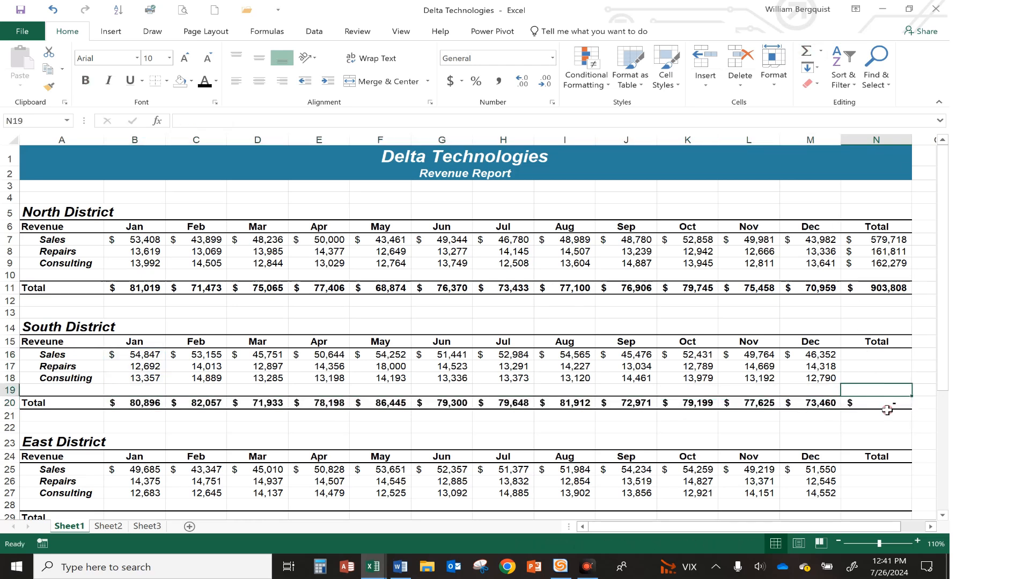
pyautogui.click(870, 356)
pyautogui.moveTo(870, 356); pyautogui.dragTo(871, 380)
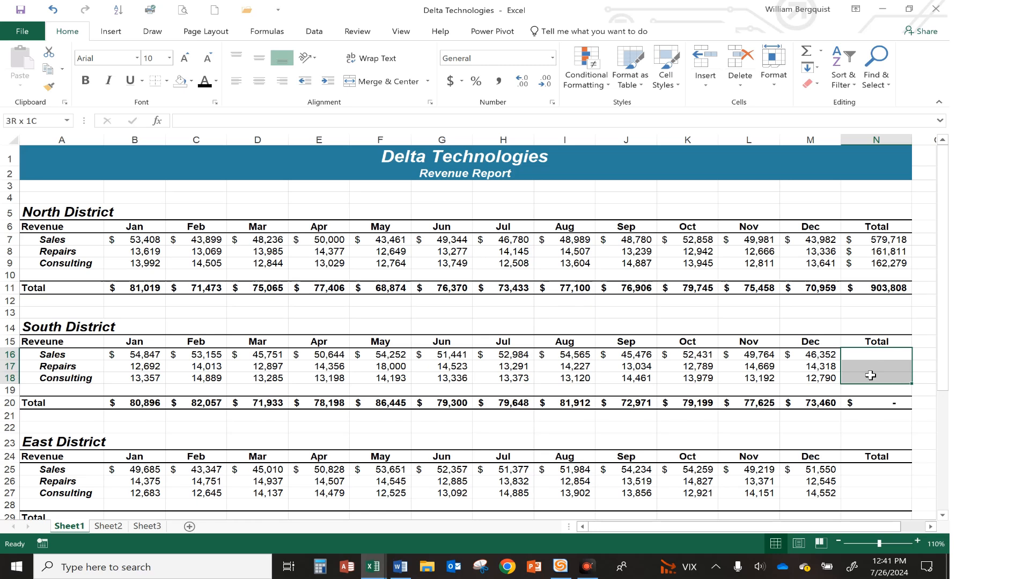
pyautogui.click(806, 52)
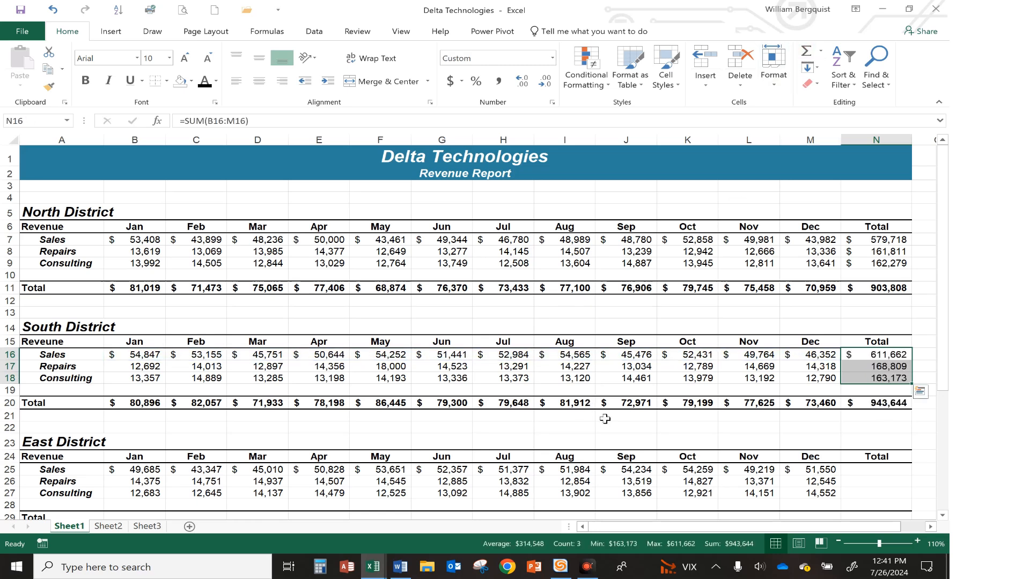
# Select the East and West District row totals N25:N27 and N34:N36 plus both Total rows, and AutoSum them together
pyautogui.click(414, 424)
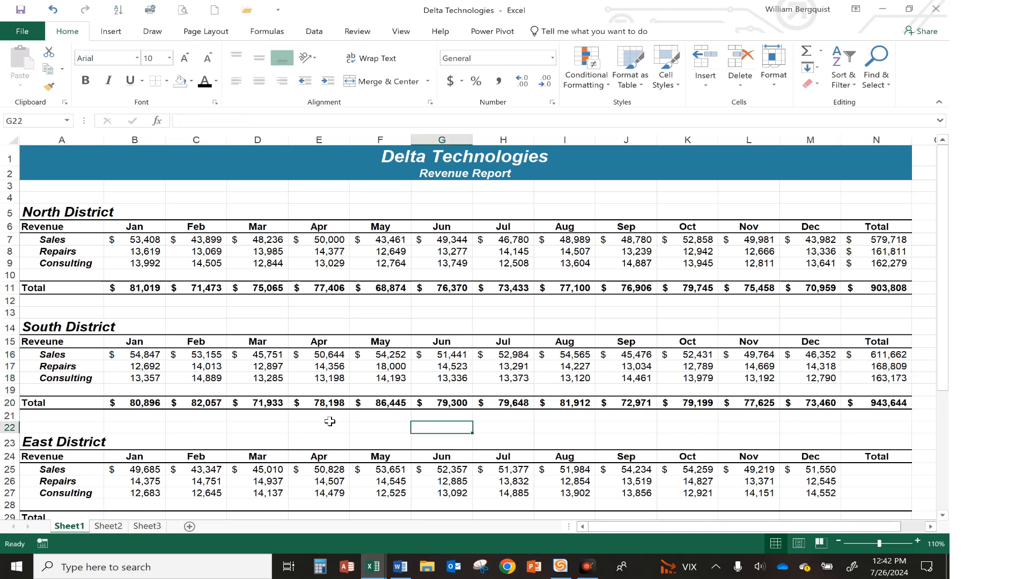
pyautogui.scroll(-3, 330, 422)
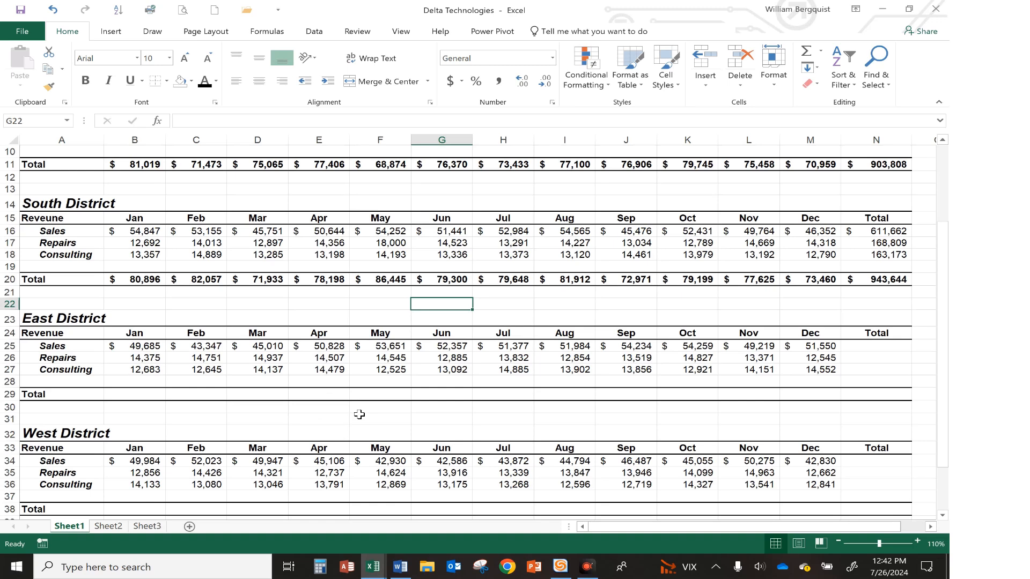
pyautogui.scroll(-1, 359, 415)
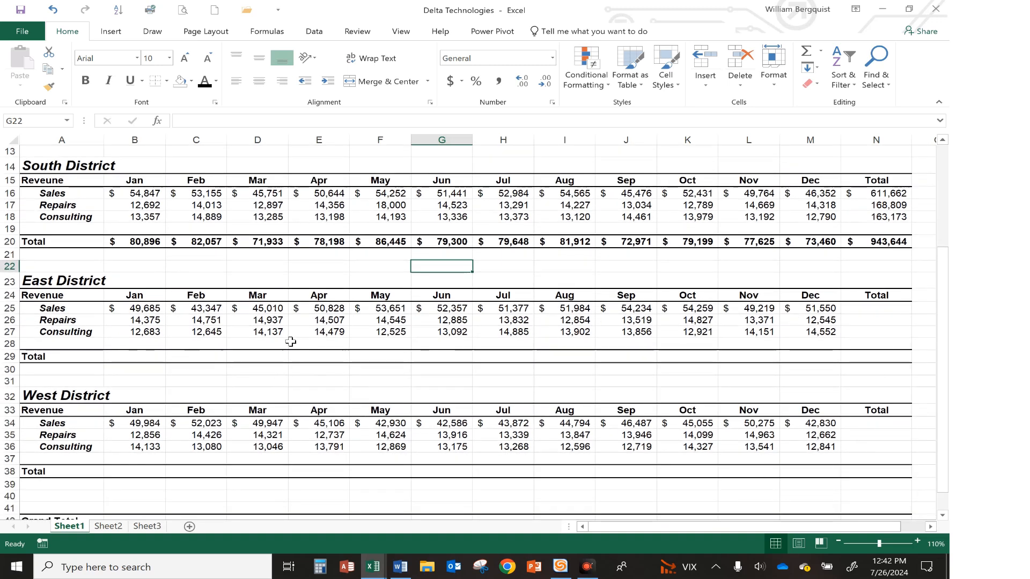
pyautogui.moveTo(857, 308); pyautogui.dragTo(860, 330)
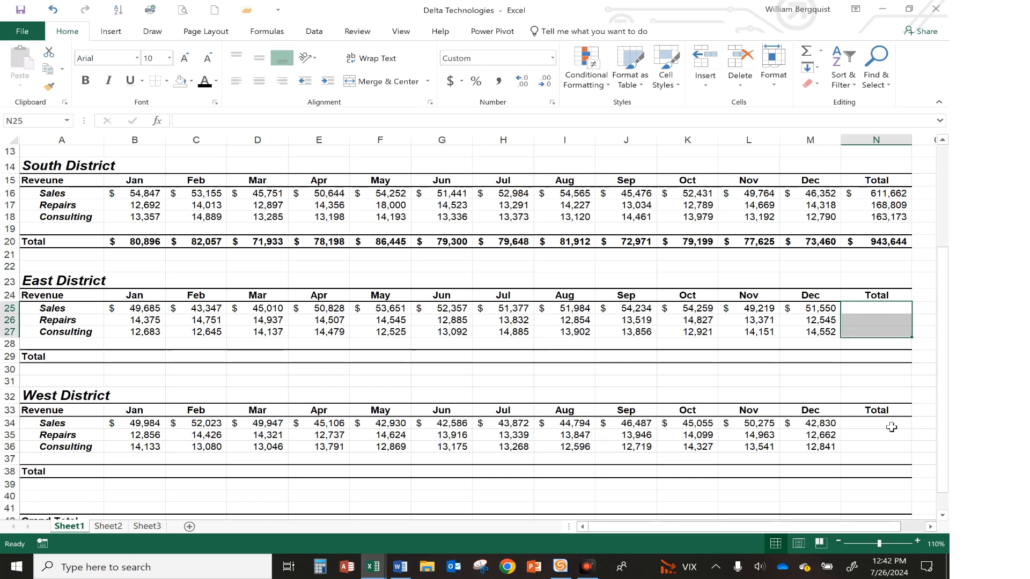
pyautogui.keyDown('ctrl'); pyautogui.moveTo(889, 423); pyautogui.dragTo(889, 448); pyautogui.keyUp('ctrl')
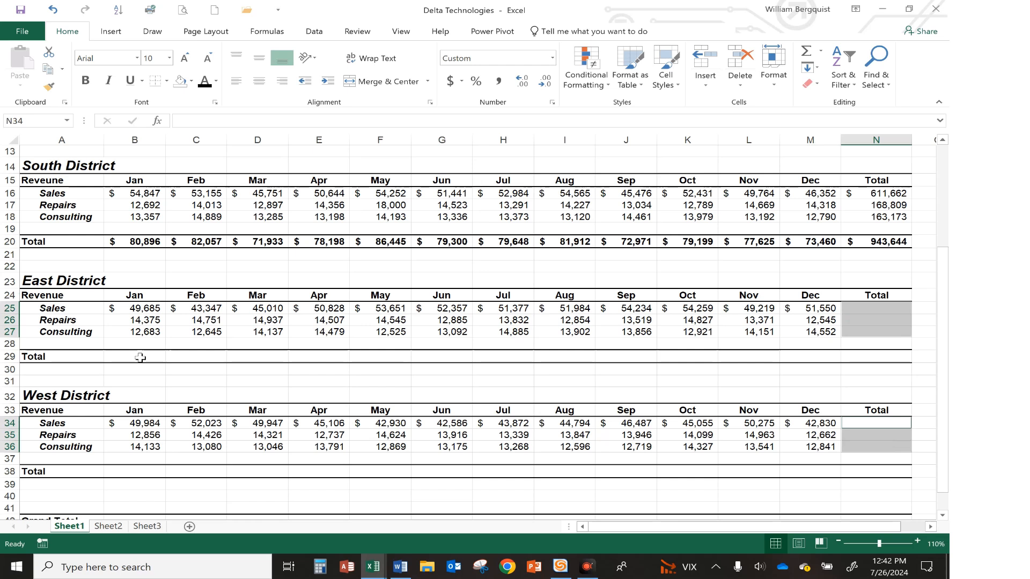
pyautogui.keyDown('ctrl'); pyautogui.moveTo(140, 357); pyautogui.dragTo(869, 357); pyautogui.keyUp('ctrl')
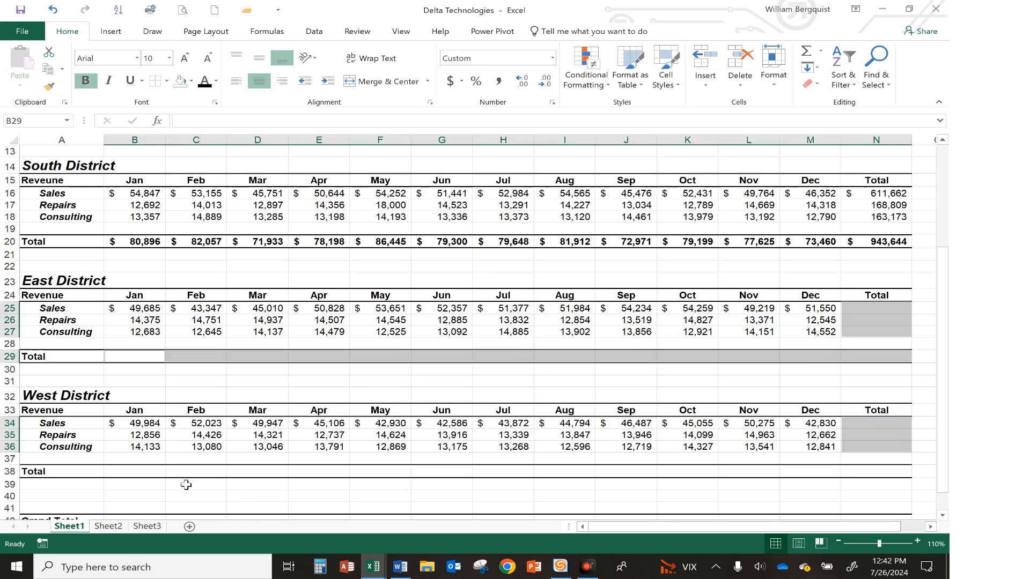
pyautogui.keyDown('ctrl'); pyautogui.moveTo(136, 472); pyautogui.dragTo(857, 467); pyautogui.keyUp('ctrl')
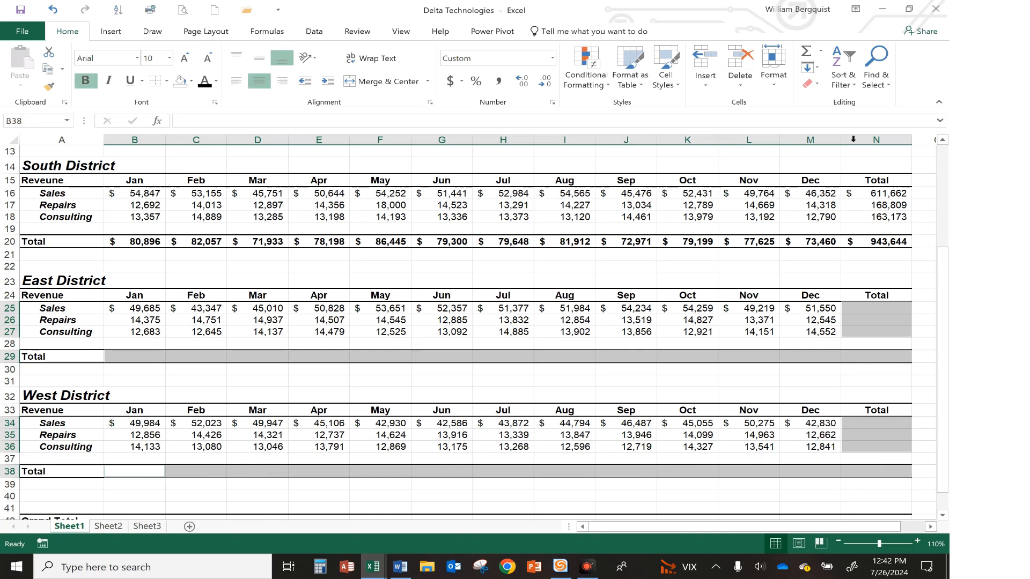
pyautogui.click(810, 53)
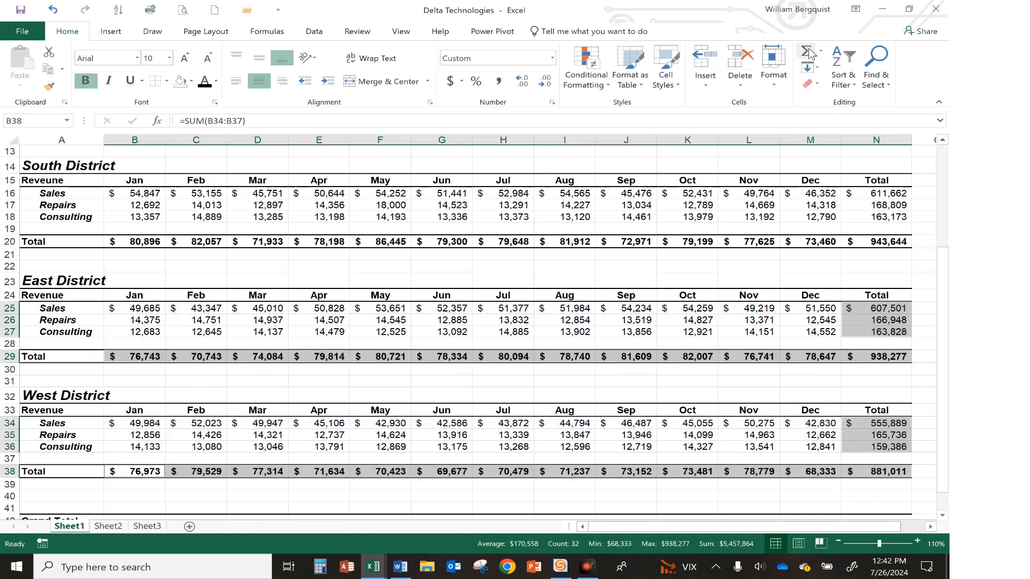
pyautogui.click(498, 393)
pyautogui.scroll(4, 497, 392)
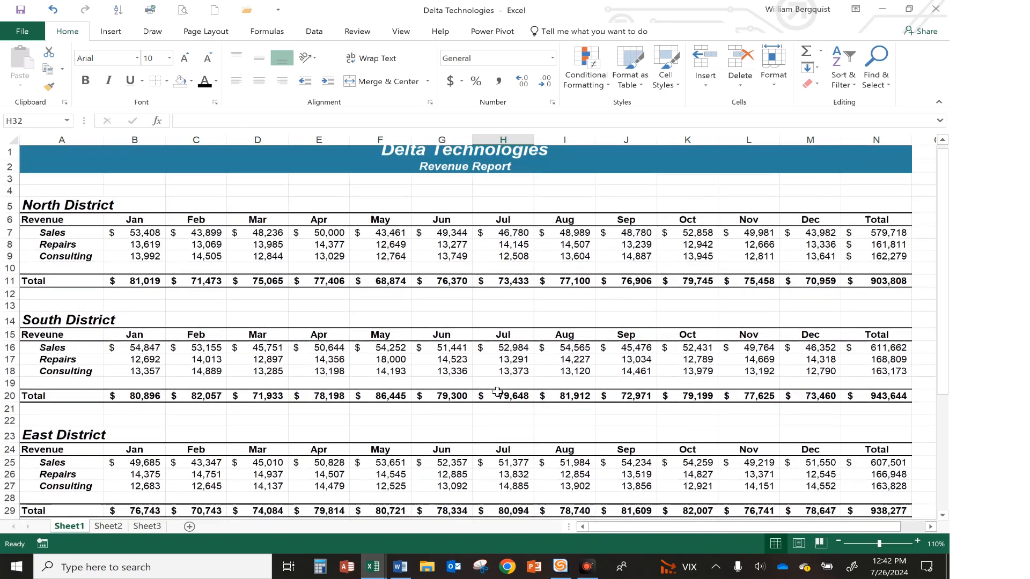
# Change the North District June Repairs value to 16,500
pyautogui.click(447, 254)
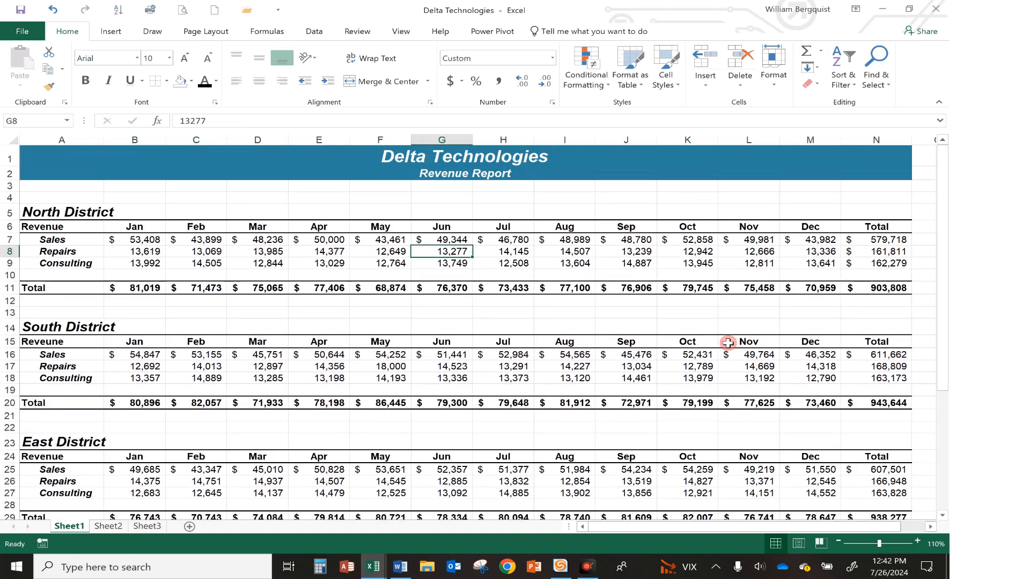
pyautogui.write('16,500')
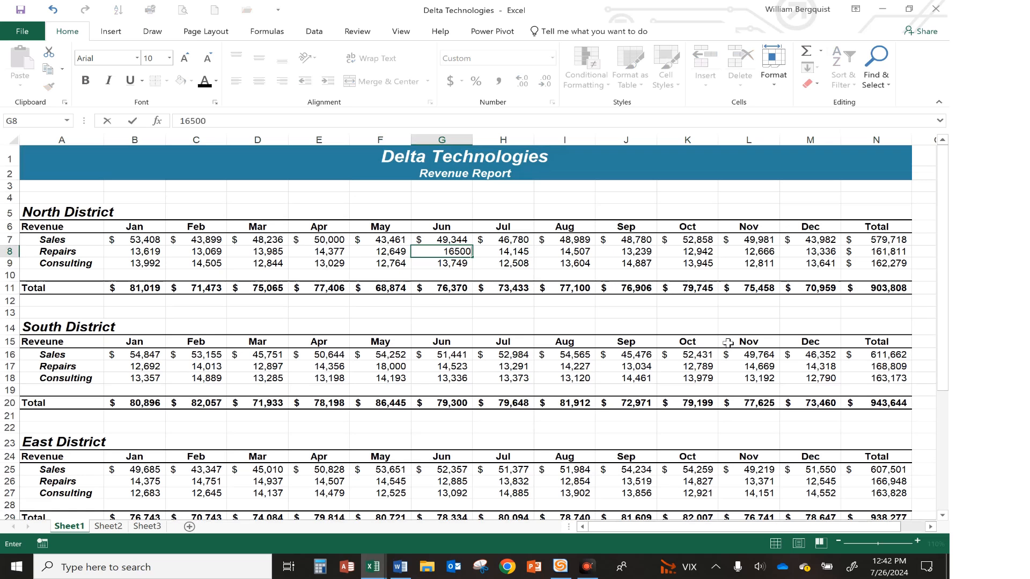
pyautogui.press('Return')
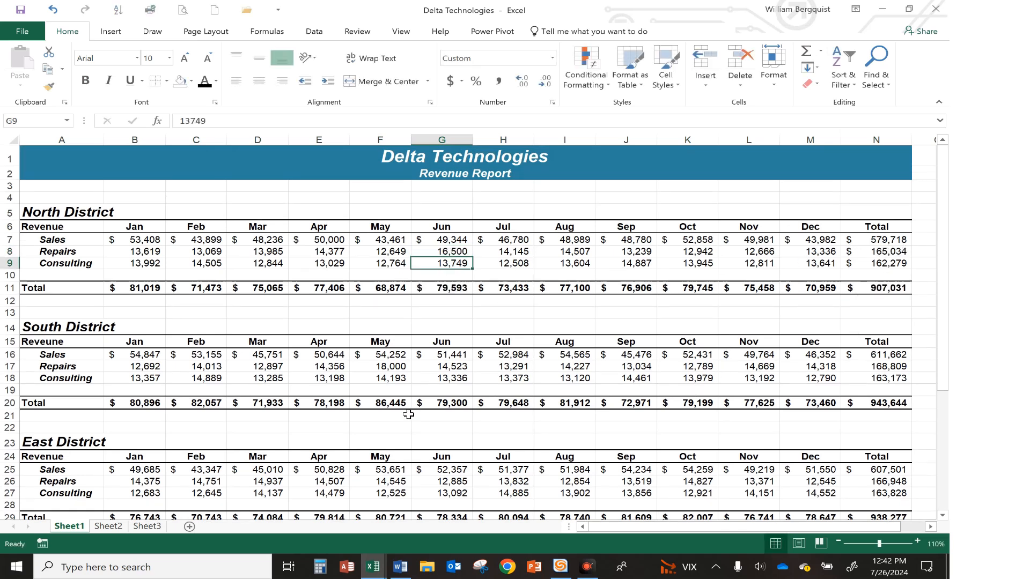
# Enter a Grand Total formula in B42 adding the Jan district totals: =B11+B20+B29+B38
pyautogui.scroll(-6, 409, 414)
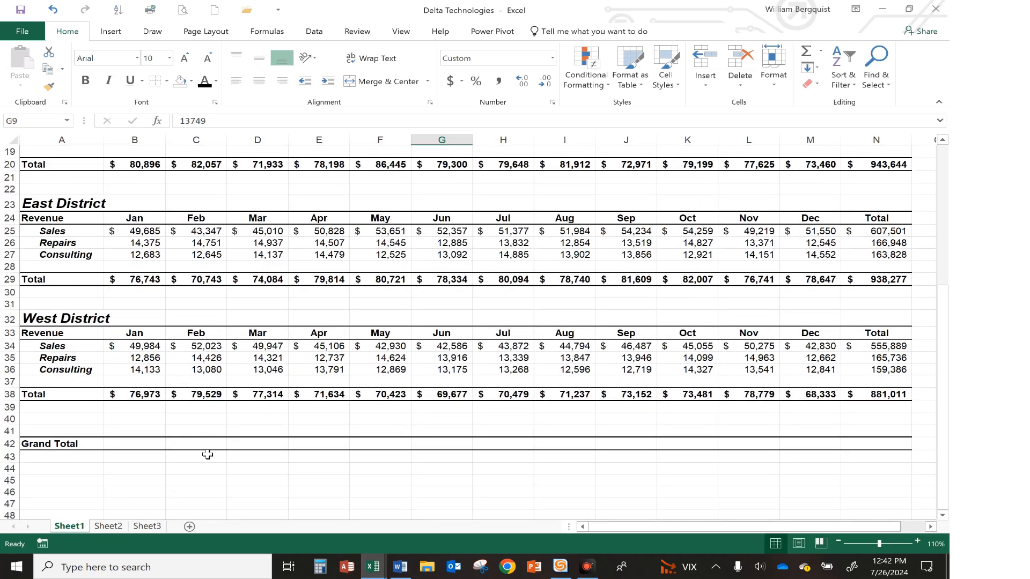
pyautogui.click(131, 443)
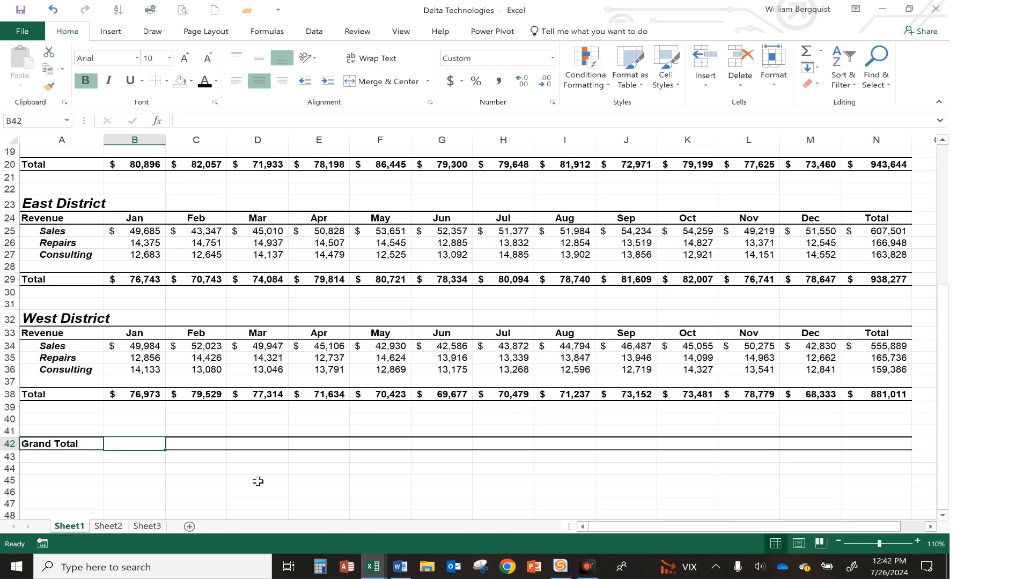
pyautogui.scroll(5, 258, 481)
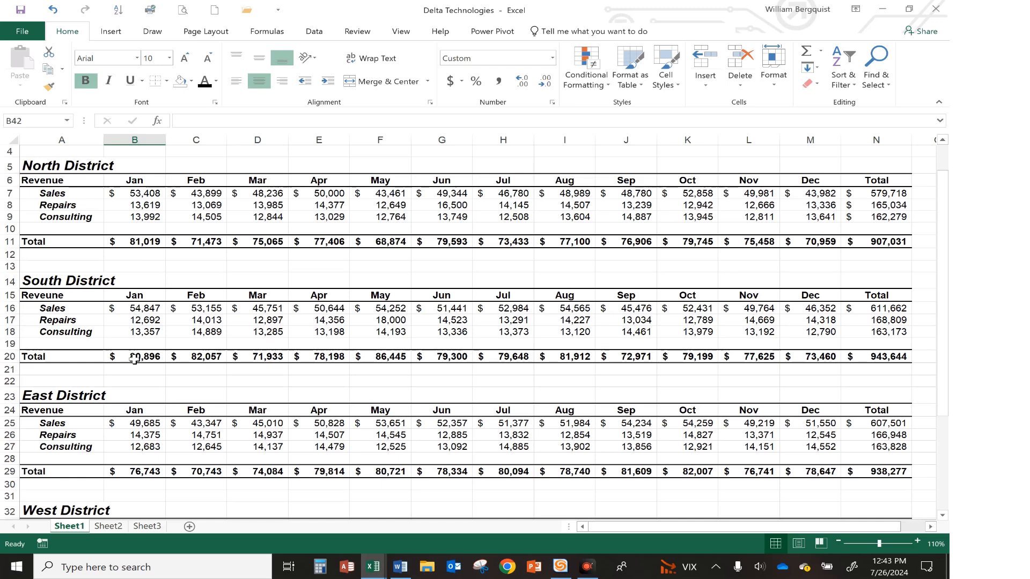
pyautogui.scroll(-4, 159, 439)
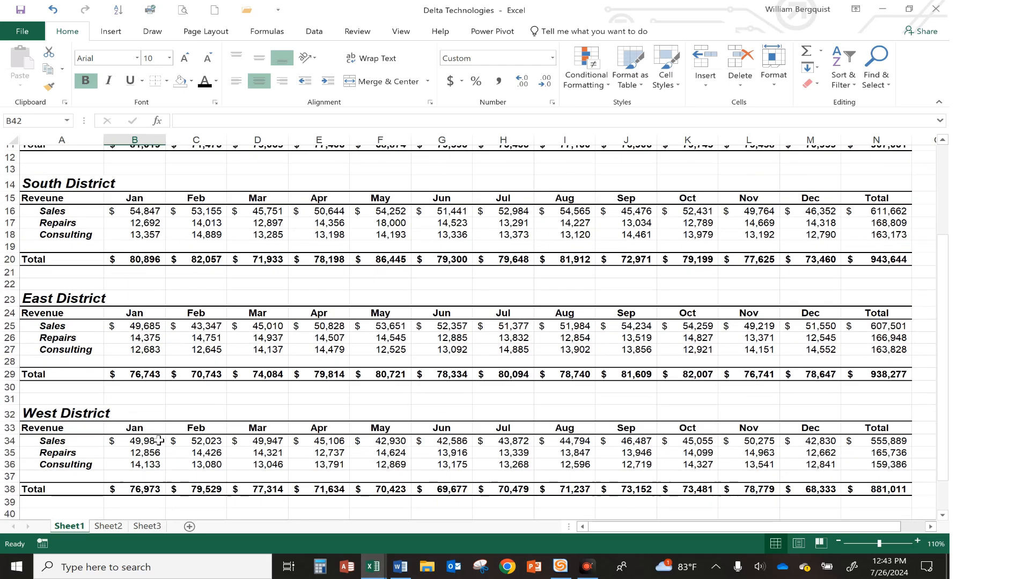
pyautogui.click(140, 429)
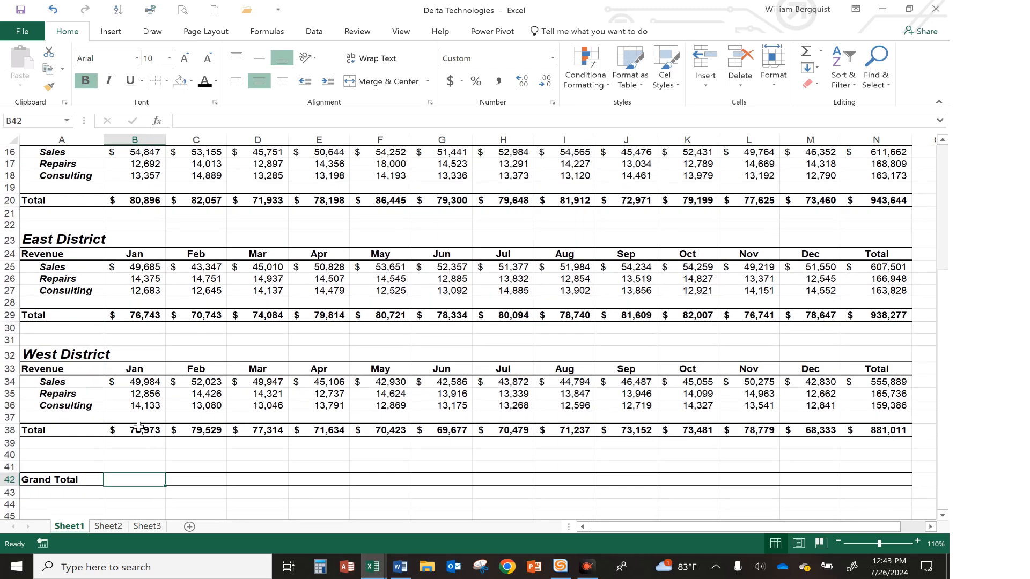
pyautogui.click(124, 481)
pyautogui.scroll(4, 124, 485)
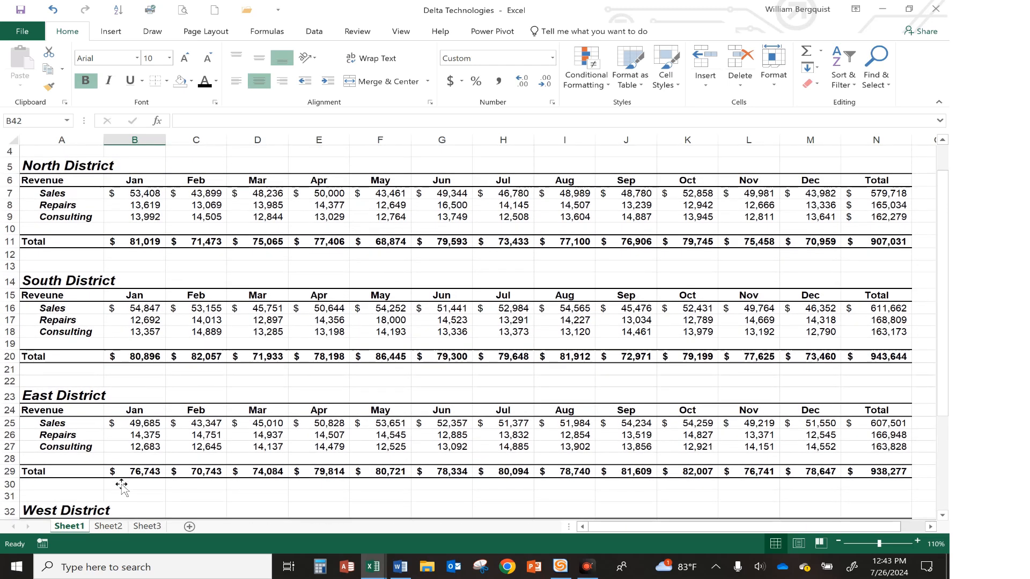
pyautogui.scroll(-5, 121, 486)
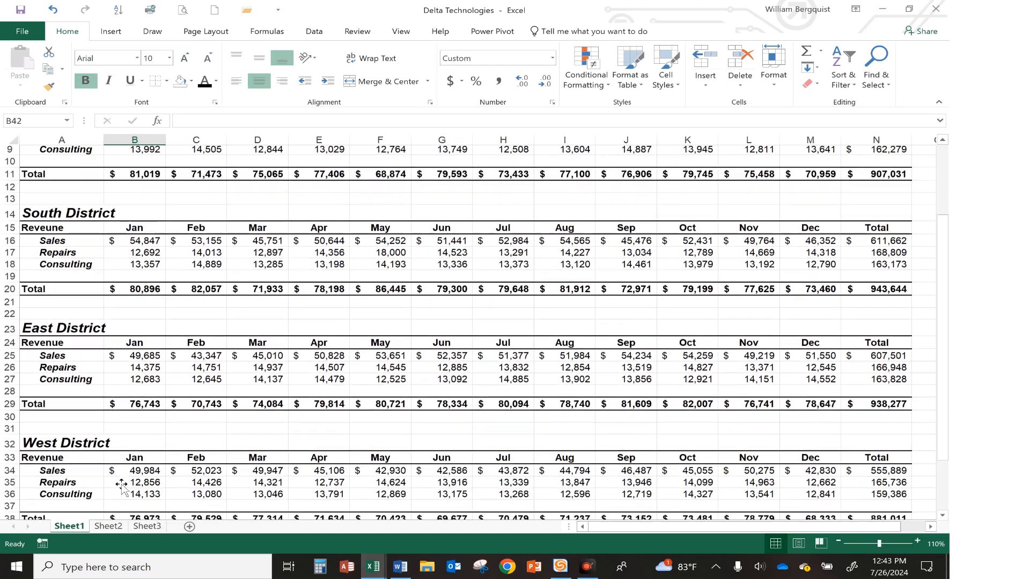
pyautogui.scroll(-1, 121, 485)
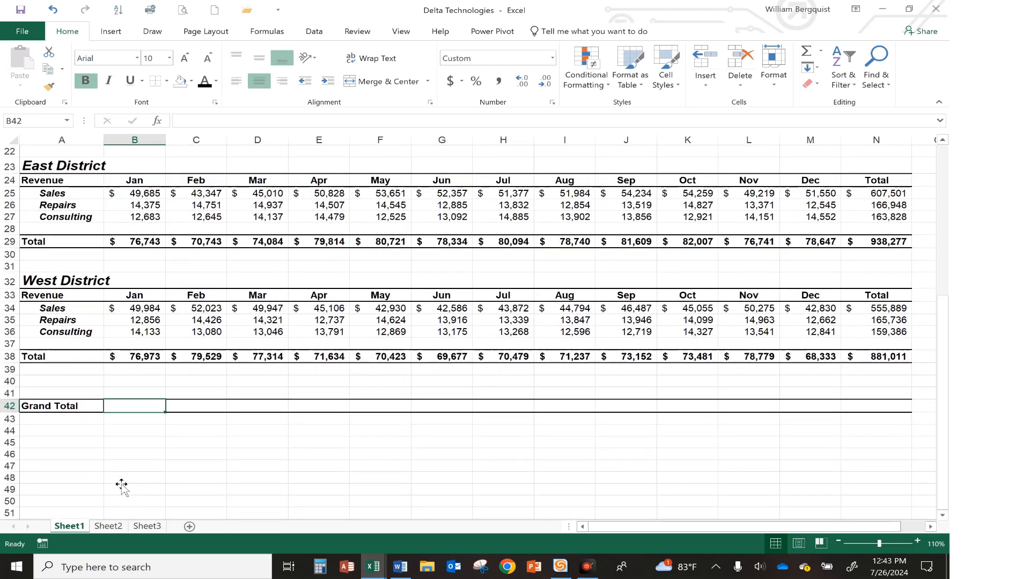
pyautogui.write('=b11')
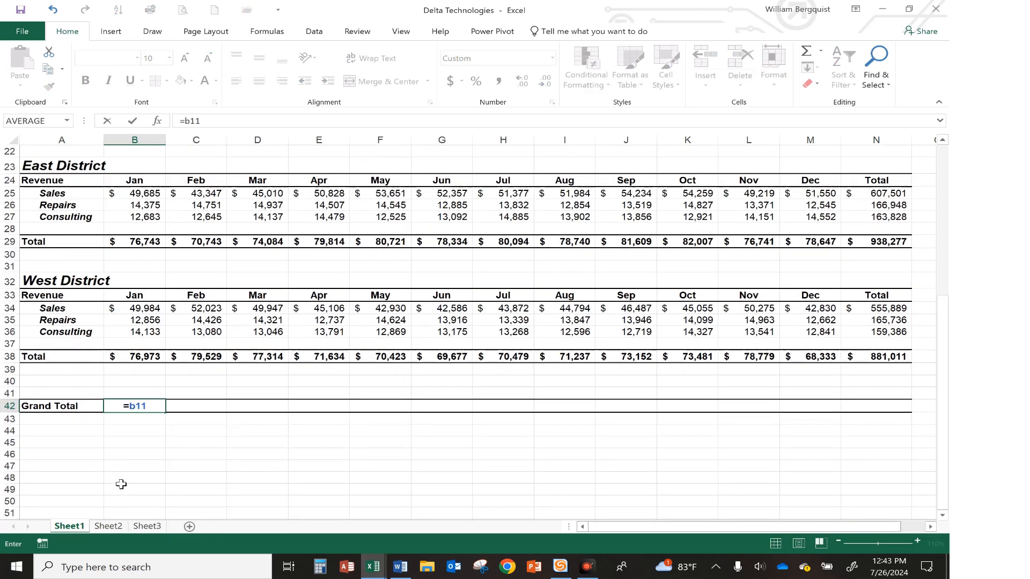
pyautogui.write('+')
pyautogui.scroll(2, 195, 283)
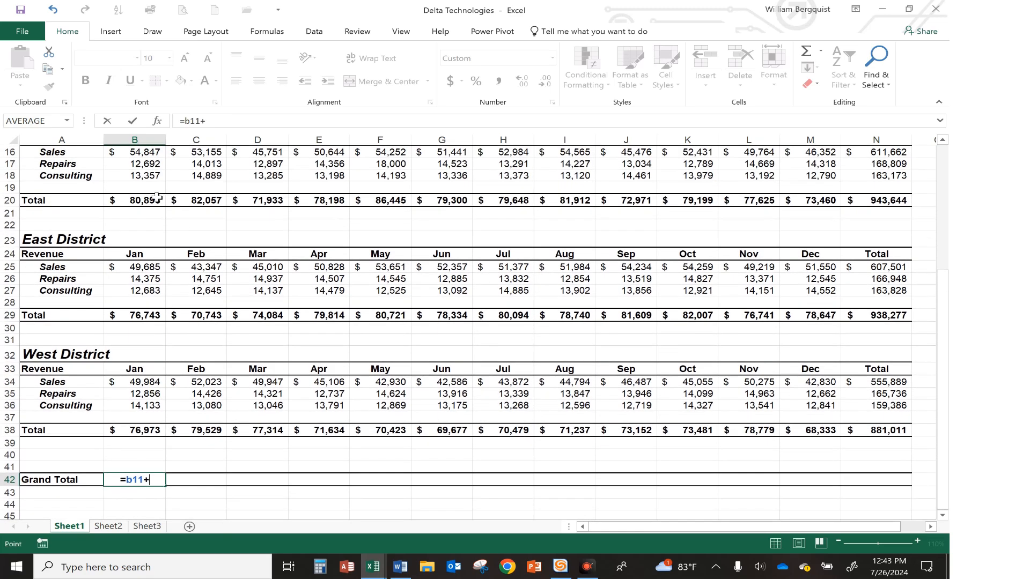
pyautogui.click(157, 197)
pyautogui.write('+')
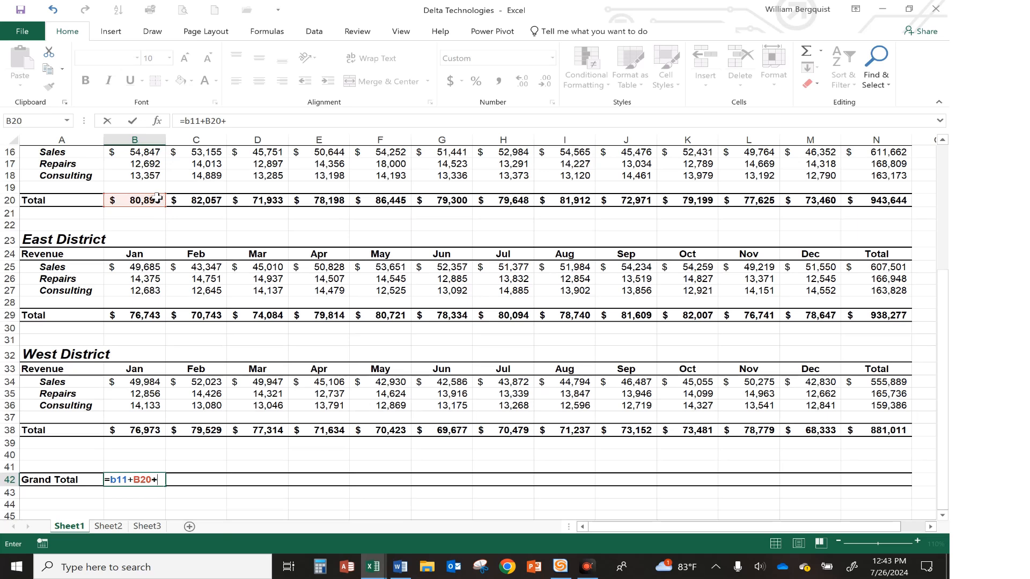
pyautogui.write('b29')
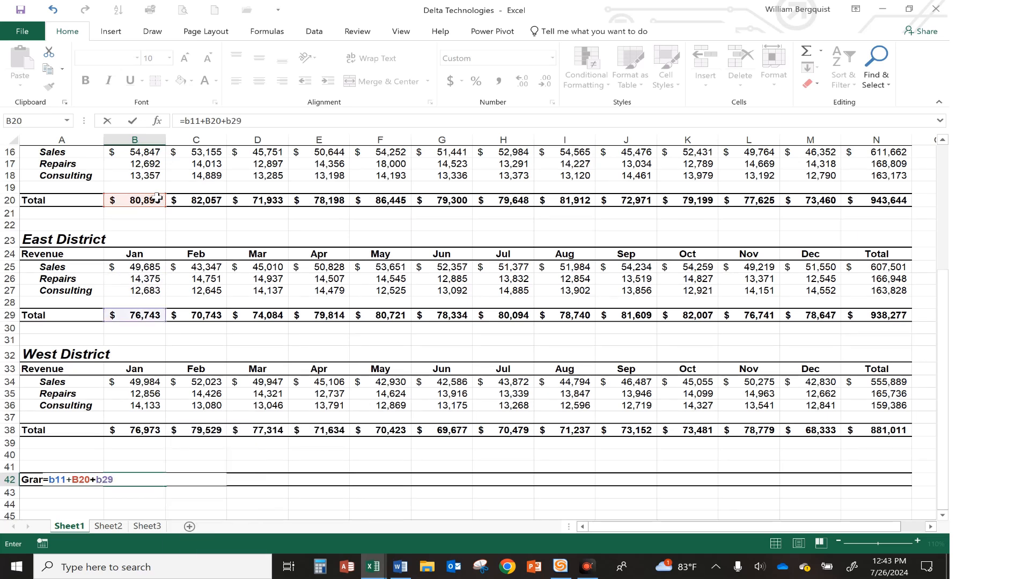
pyautogui.write('+b')
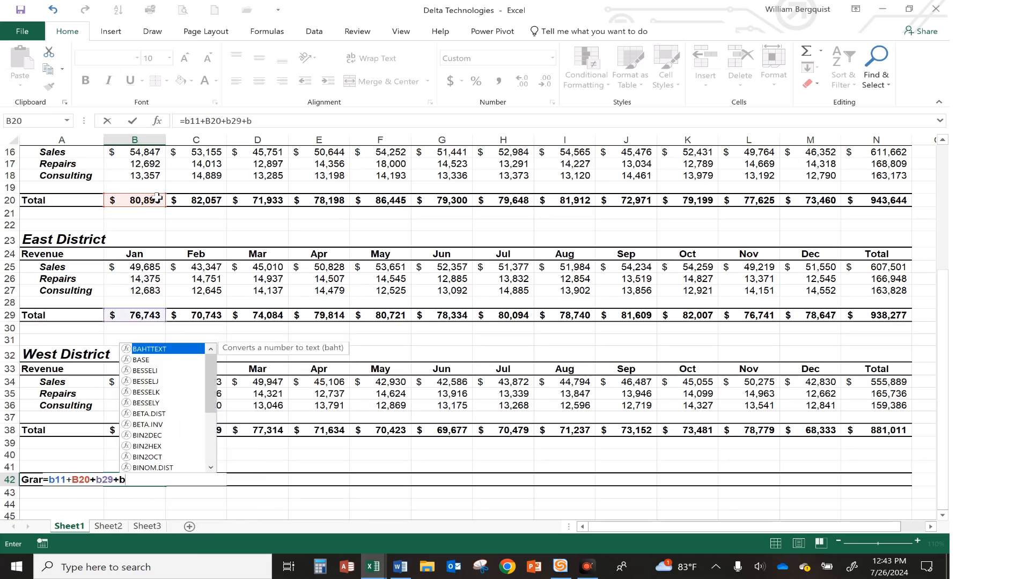
pyautogui.write('38')
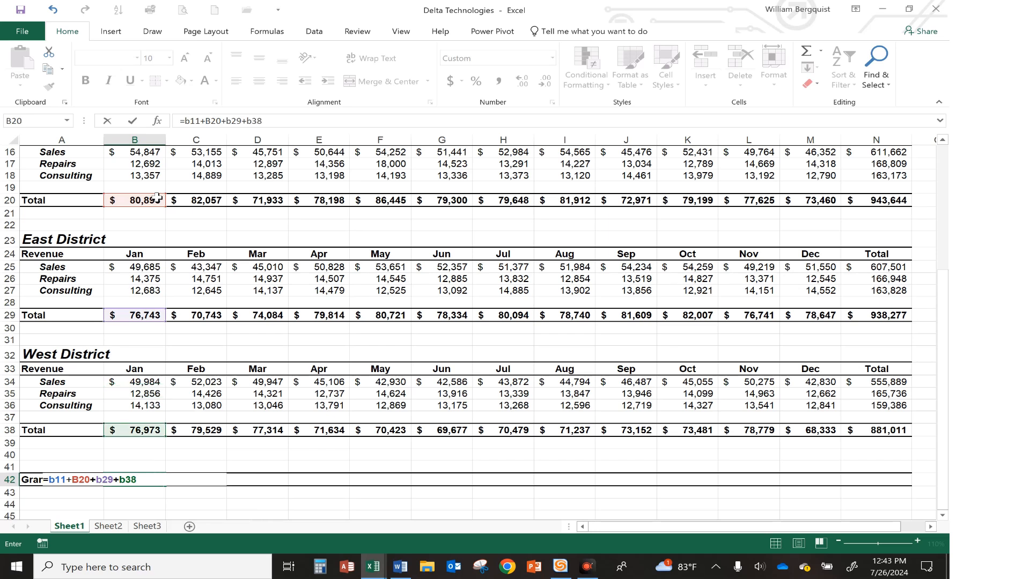
pyautogui.press('Return')
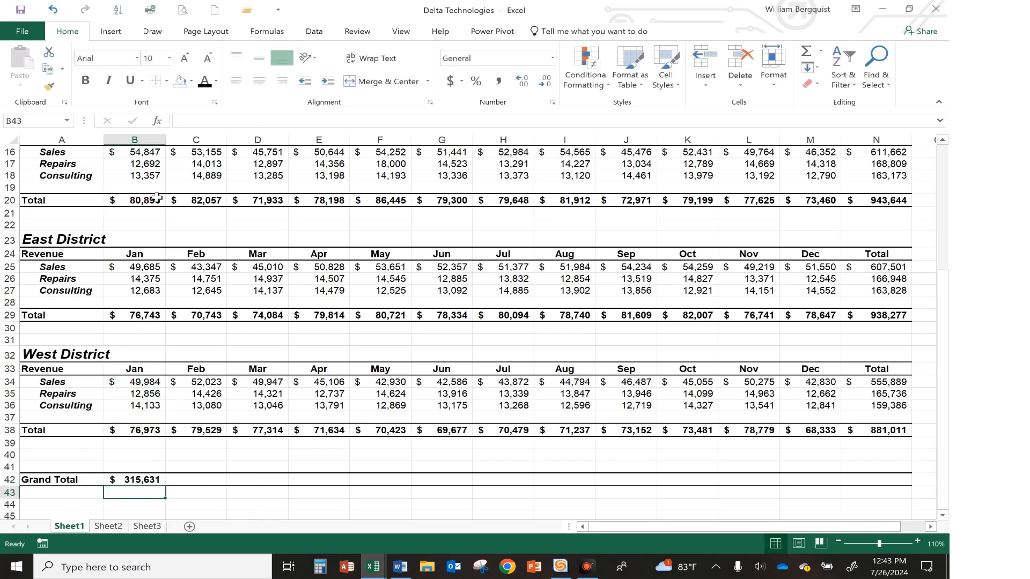
# Clear B42 and re-enter its Grand Total formula as =B38+B29+B20+B11
pyautogui.click(151, 477)
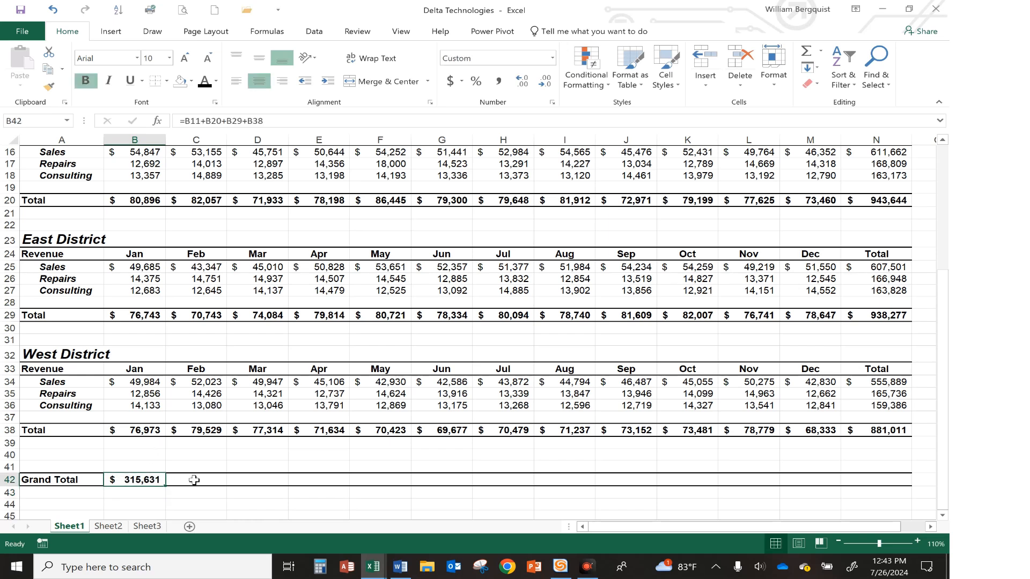
pyautogui.press('Delete')
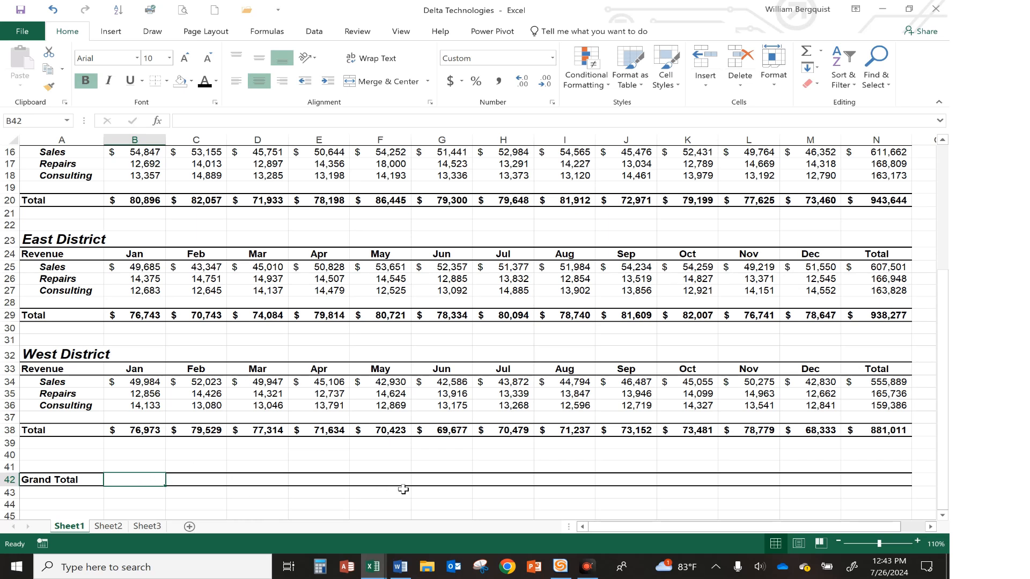
pyautogui.write('=')
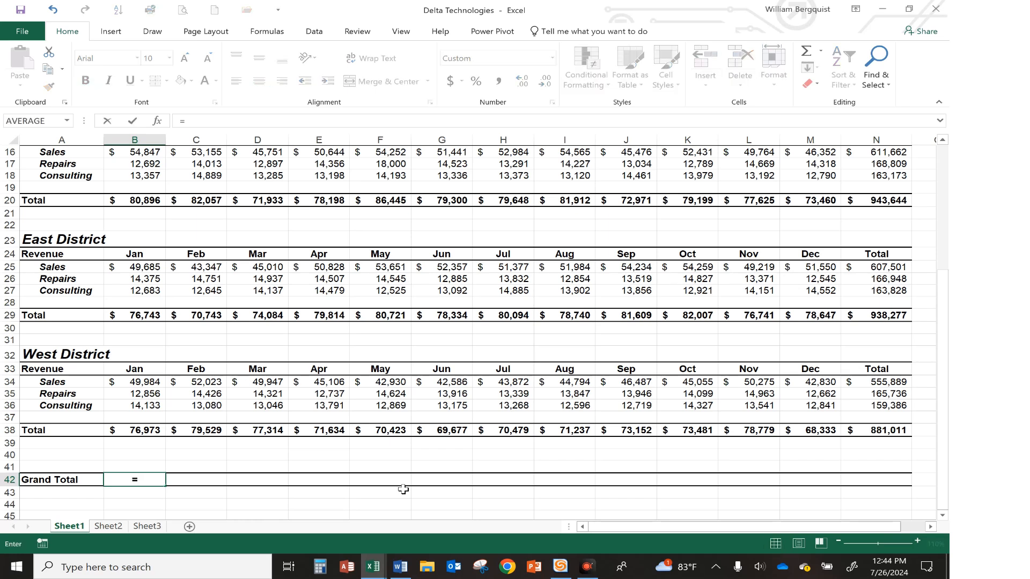
pyautogui.click(137, 431)
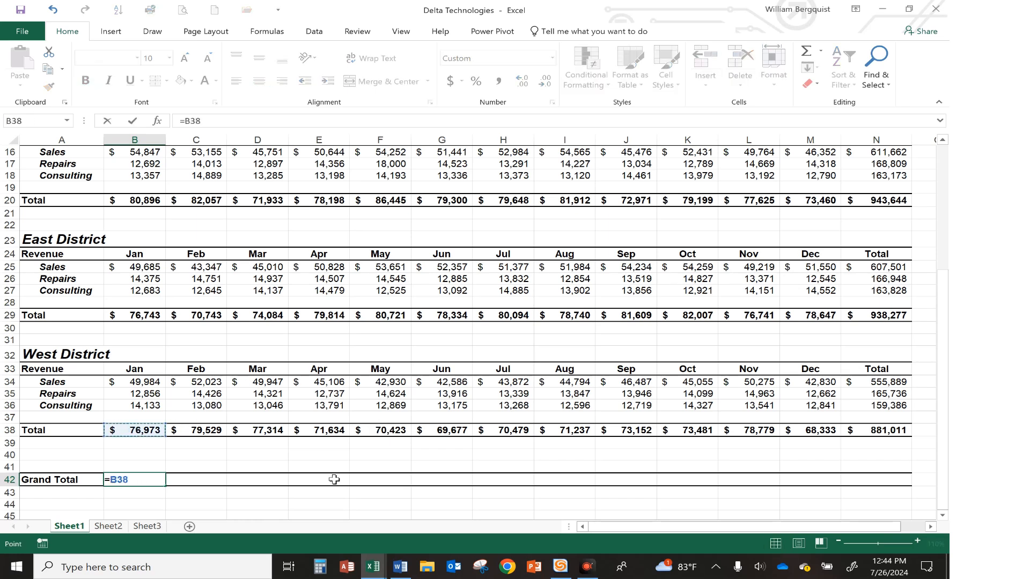
pyautogui.write('+')
pyautogui.click(135, 318)
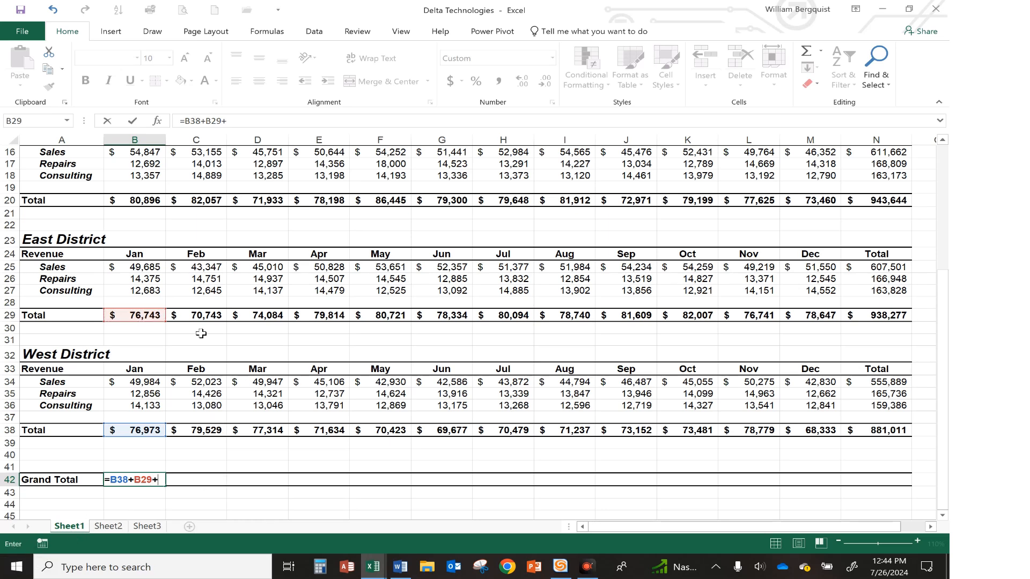
pyautogui.click(146, 198)
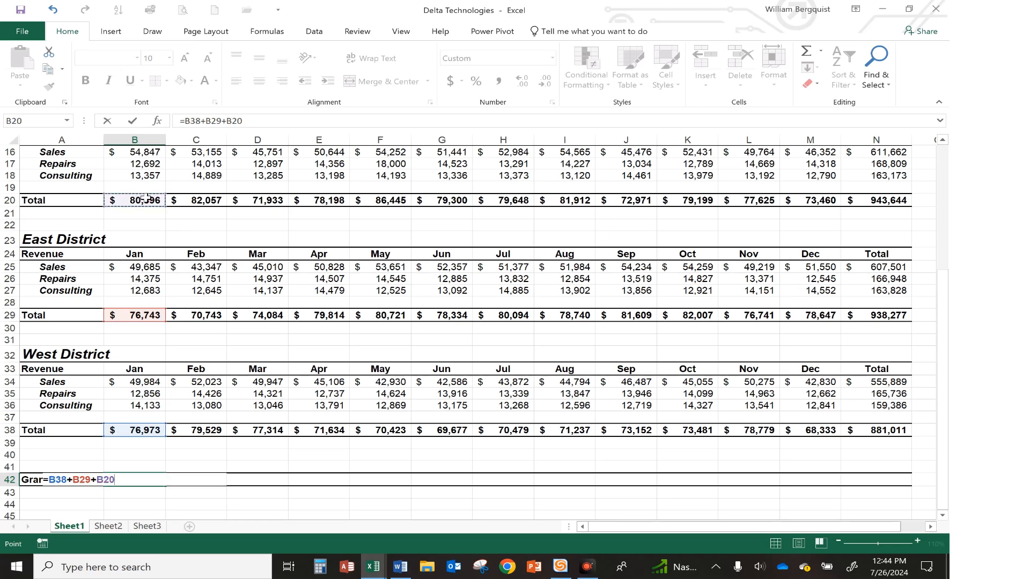
pyautogui.write('=')
pyautogui.scroll(3, 275, 268)
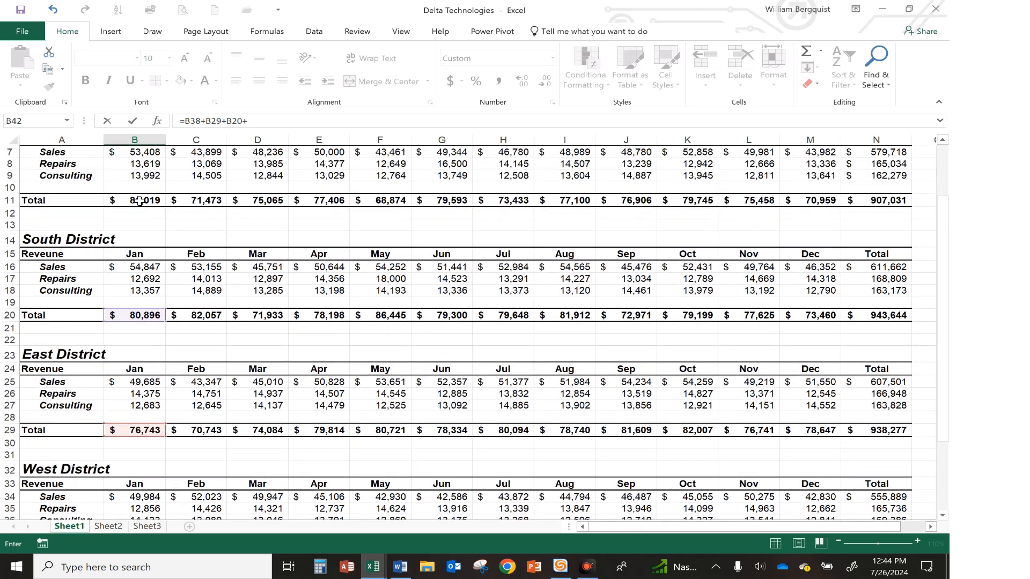
pyautogui.click(139, 200)
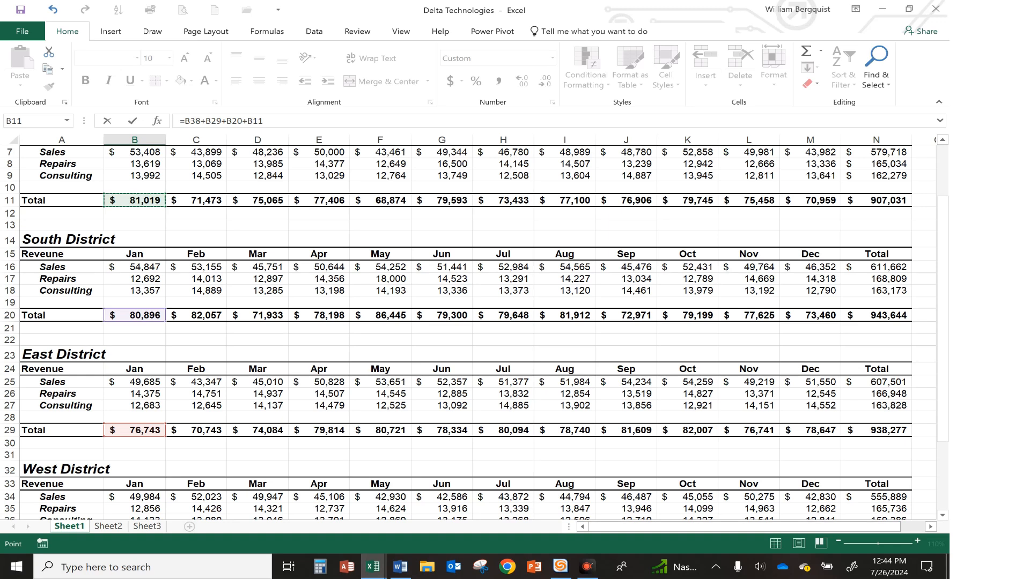
pyautogui.press('Return')
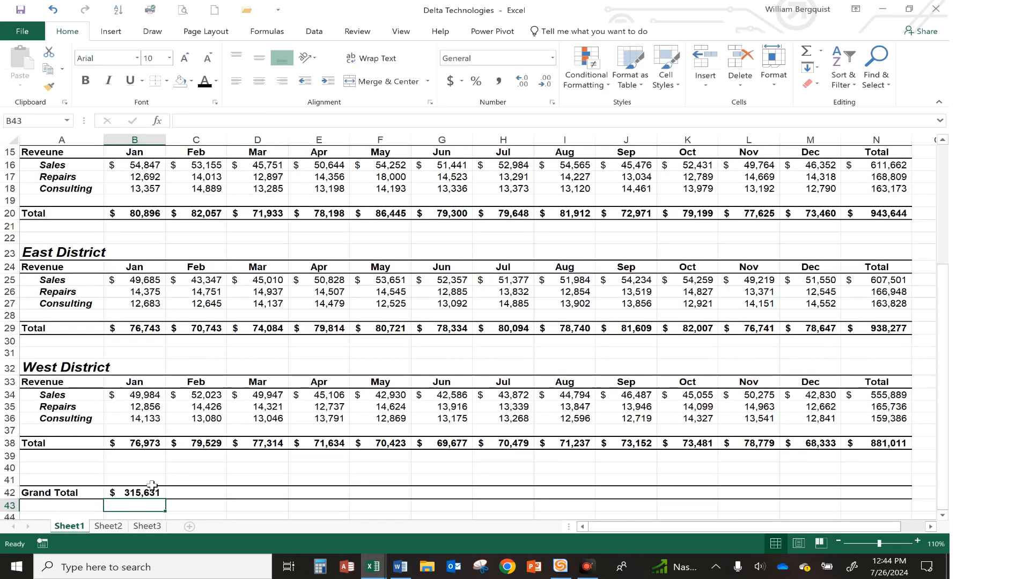
# Fill the Grand Total formula from B42 across row 42 through the Total column N42
pyautogui.click(150, 491)
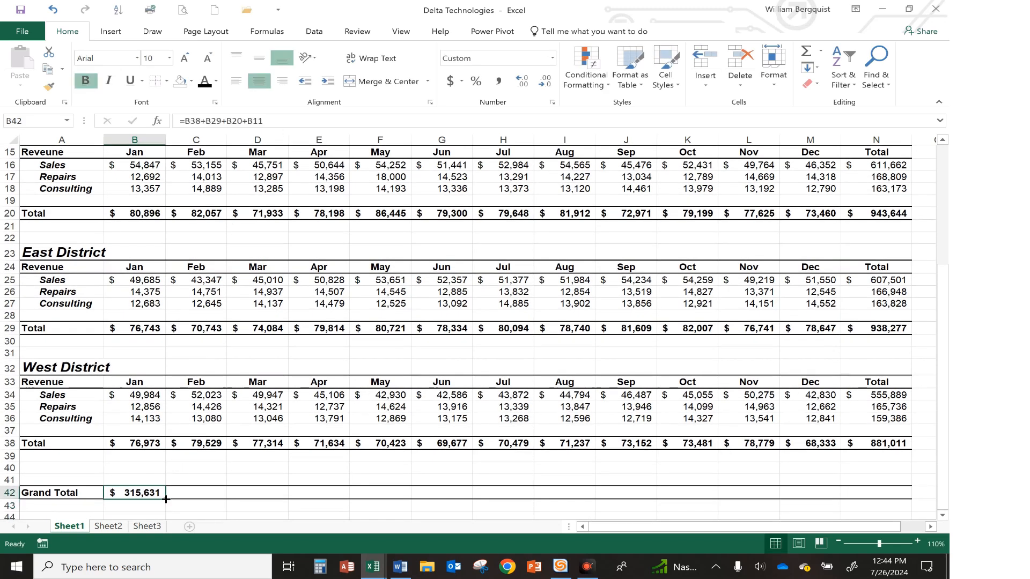
pyautogui.moveTo(166, 500); pyautogui.dragTo(886, 500)
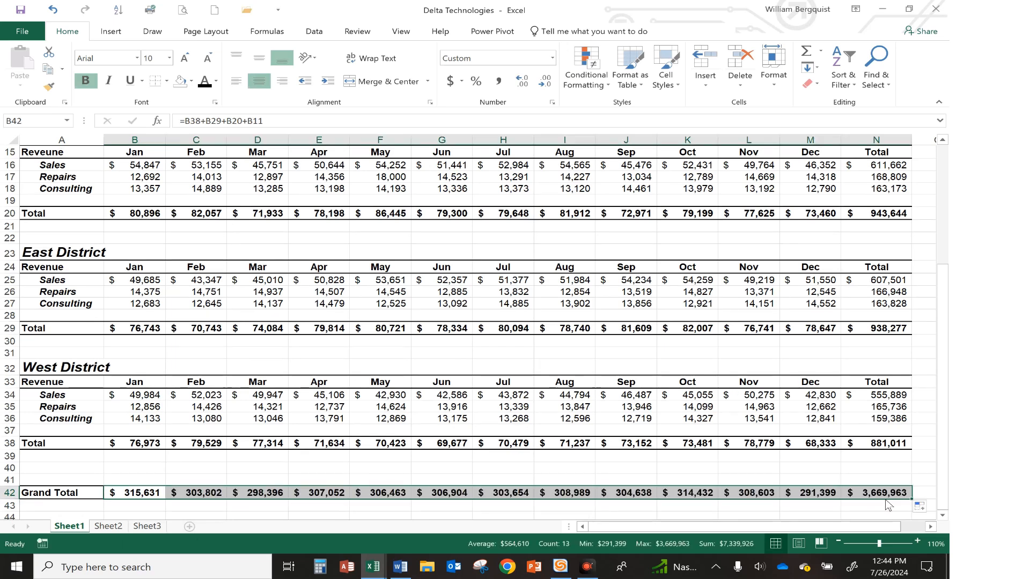
# Change the West District November Repairs value to 25,000
pyautogui.click(767, 470)
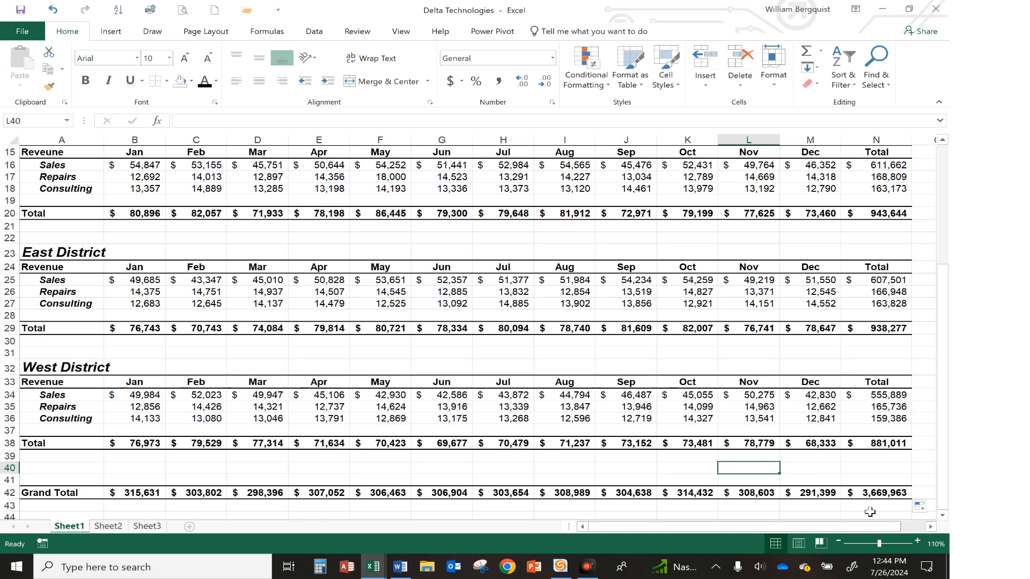
pyautogui.click(767, 406)
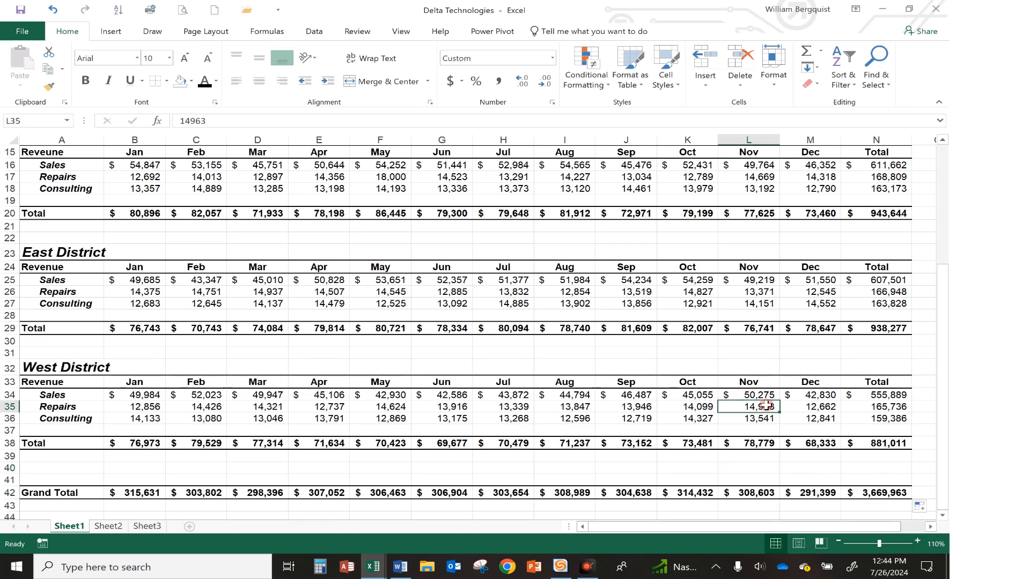
pyautogui.write('25')
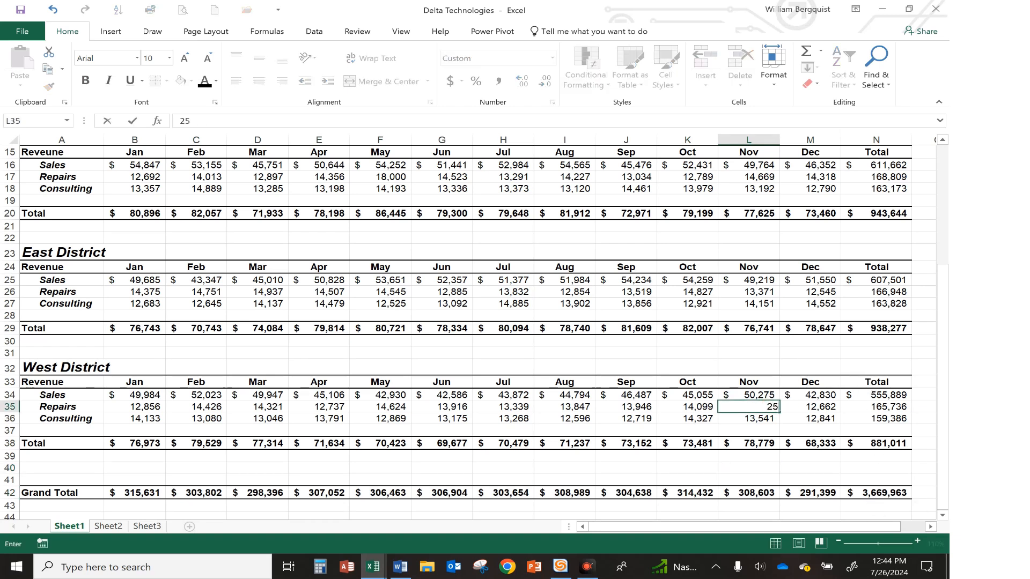
pyautogui.write('000')
pyautogui.press('Return')
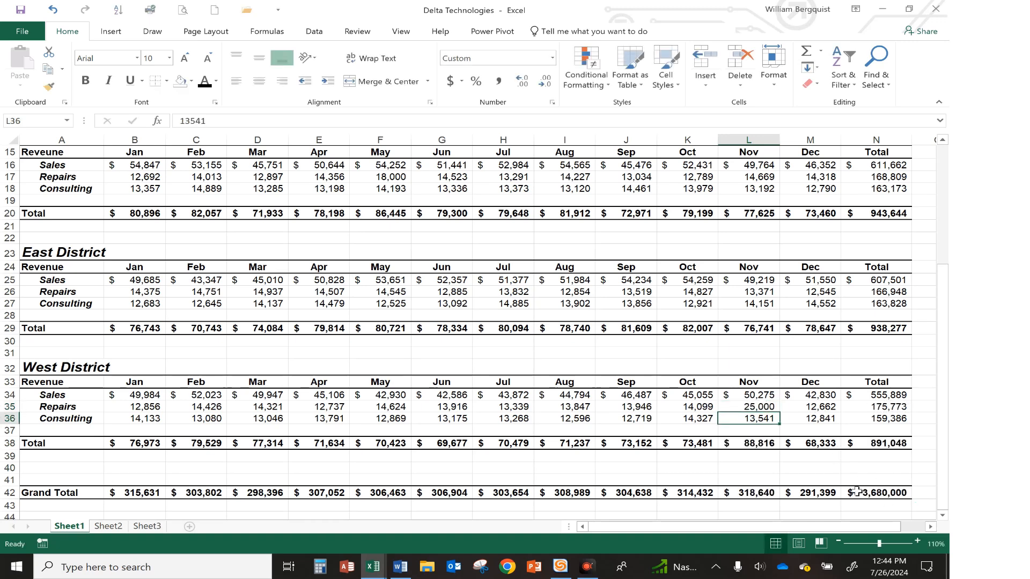
pyautogui.scroll(5, 479, 492)
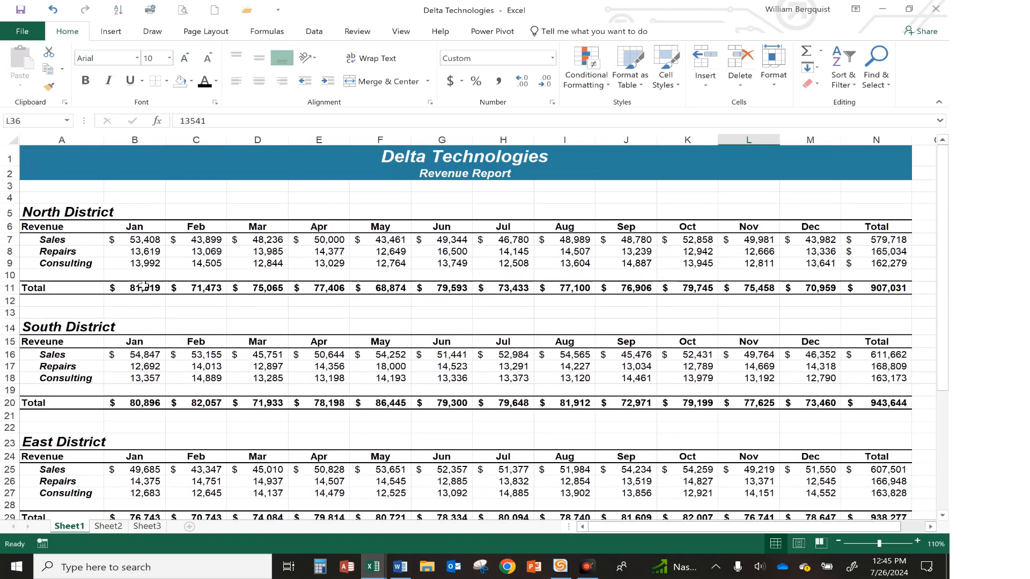
# Clear the North District Total row and re-enter B11 as =SUM(B7:B9) by selecting the Jan Sales to Consulting values
pyautogui.moveTo(140, 287); pyautogui.dragTo(862, 286)
pyautogui.press('Delete')
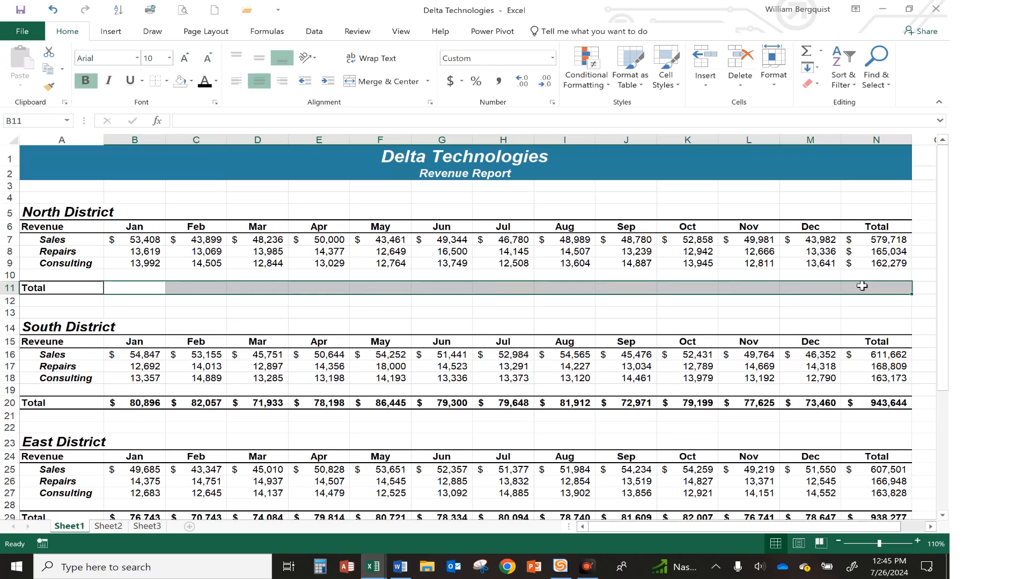
pyautogui.click(140, 287)
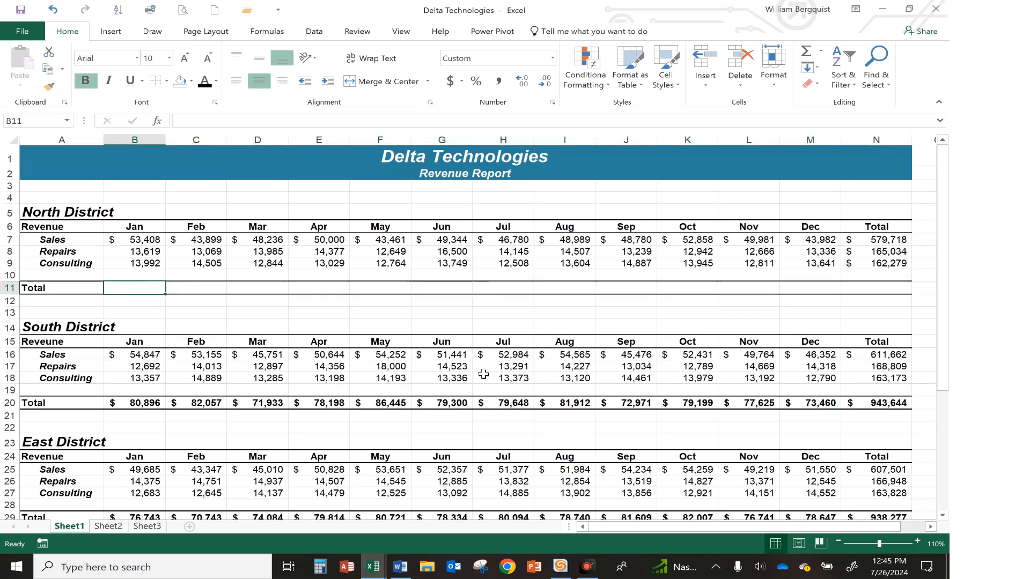
pyautogui.write('=sum')
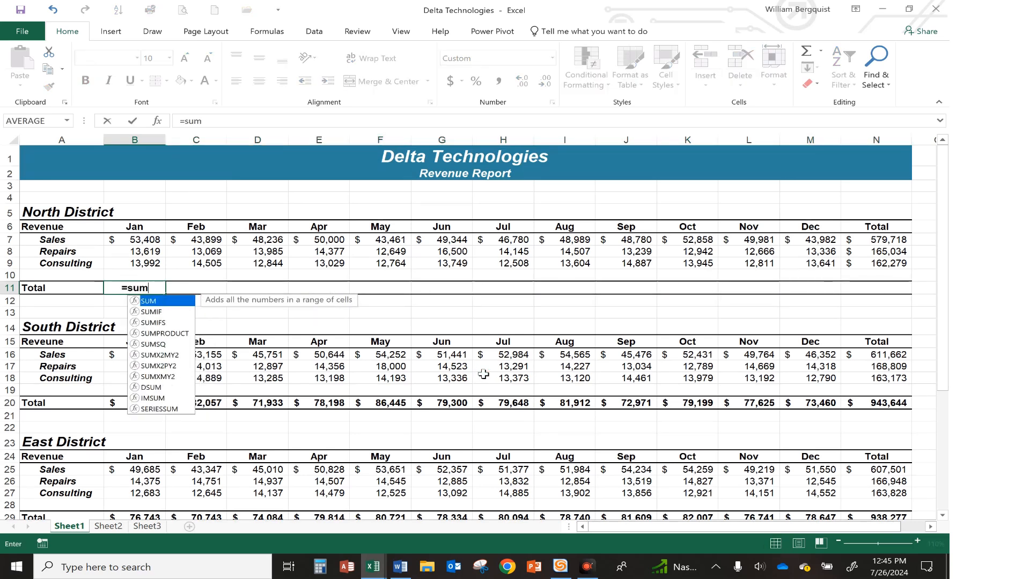
pyautogui.write('(')
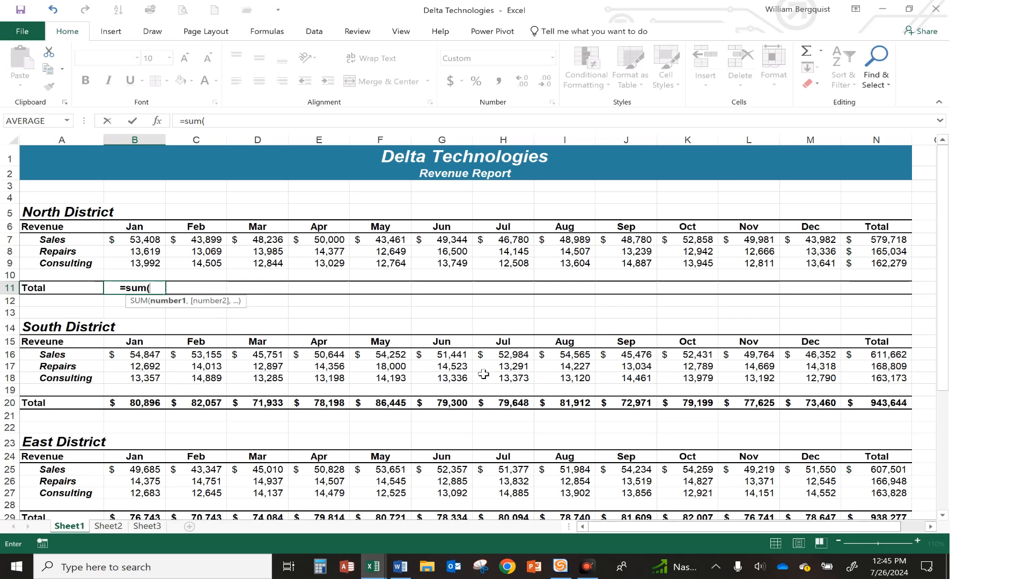
pyautogui.click(141, 241)
pyautogui.moveTo(141, 241); pyautogui.dragTo(140, 264)
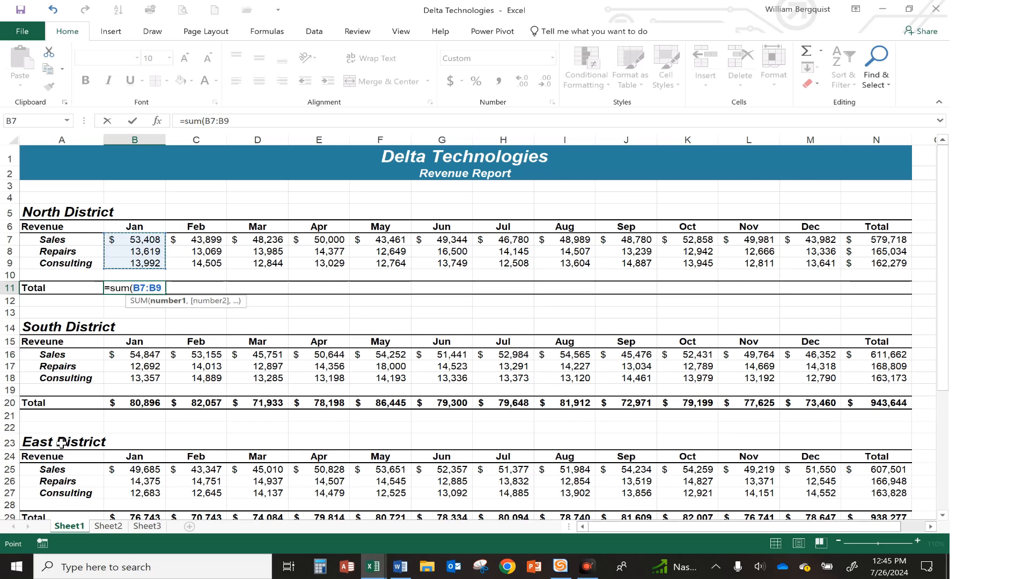
pyautogui.press('Return')
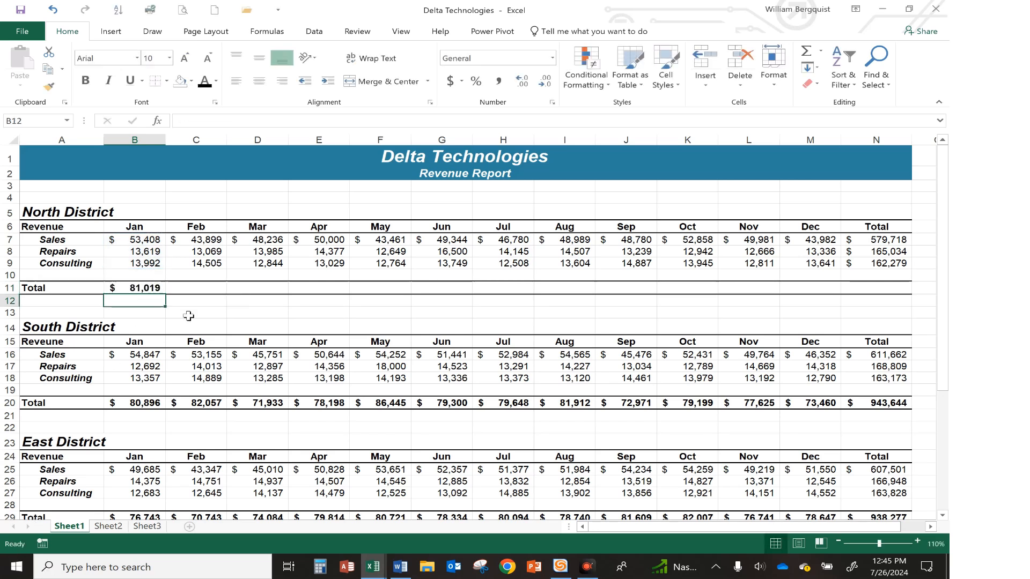
# Fill the SUM formula from B11 across the North District Total row through N11
pyautogui.click(129, 288)
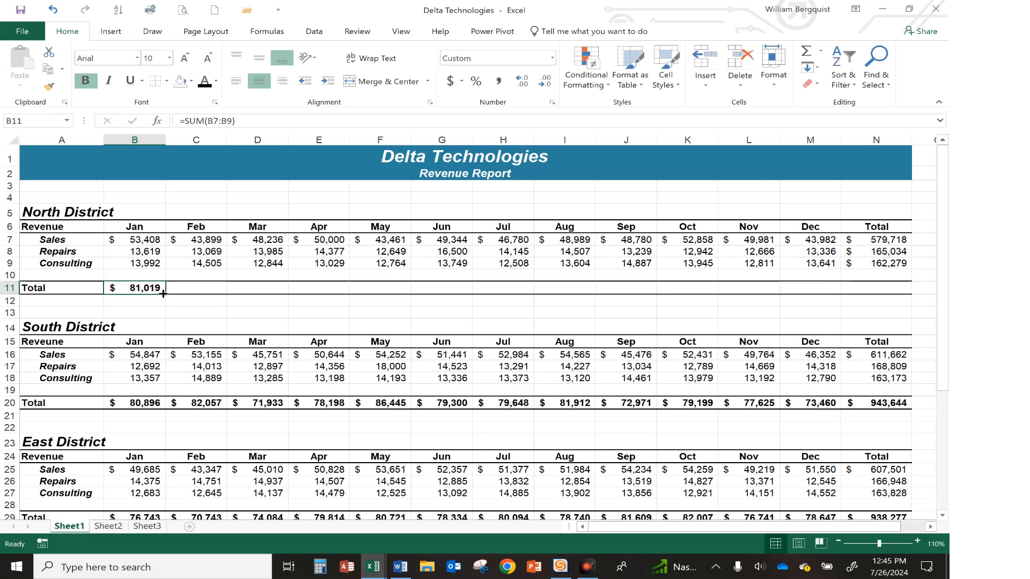
pyautogui.moveTo(163, 294); pyautogui.dragTo(891, 303)
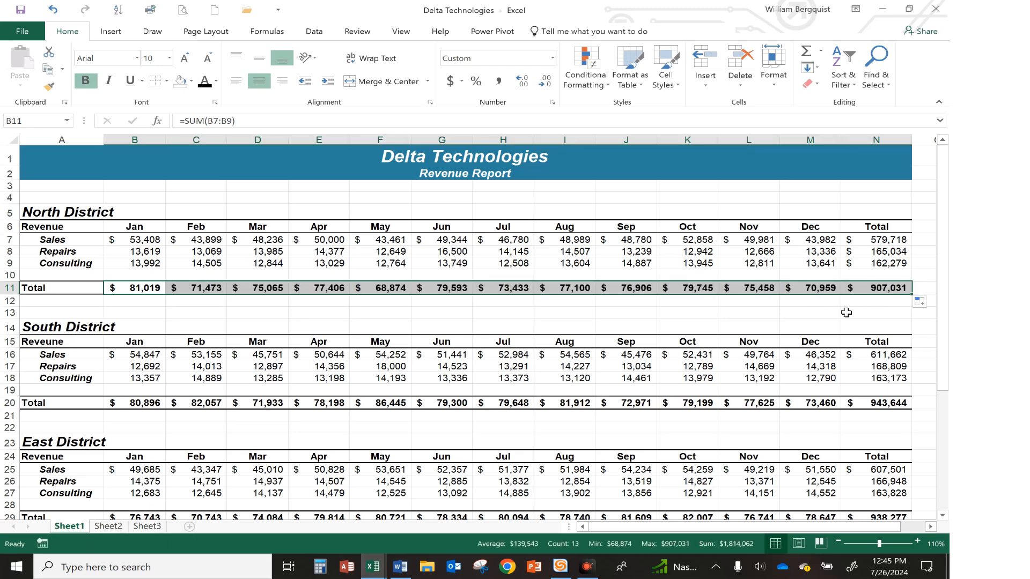
pyautogui.click(576, 320)
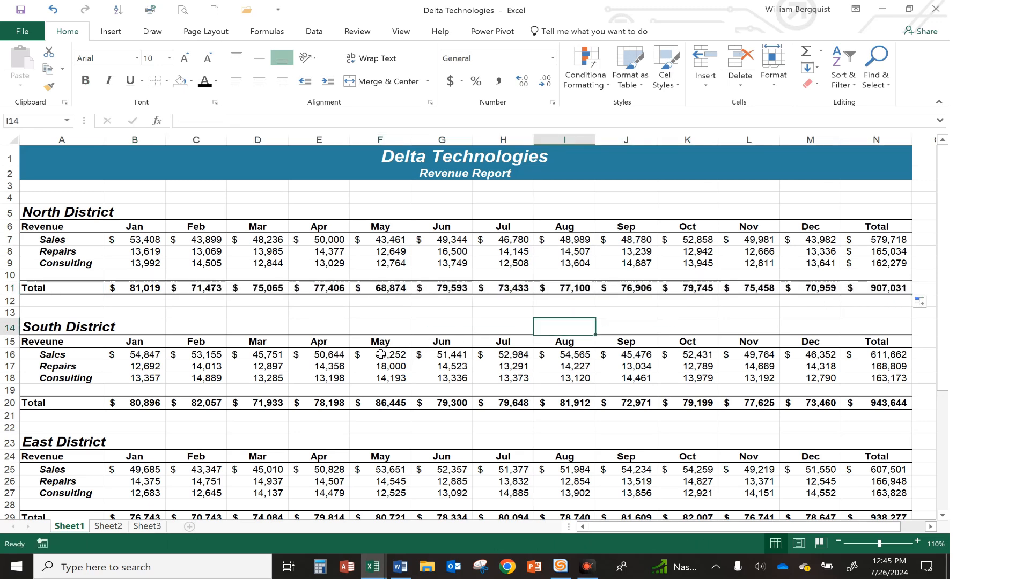
# Review the district totals and the Grand Total formula in B42 across the report
pyautogui.scroll(-2, 380, 355)
pyautogui.scroll(-2, 380, 355)
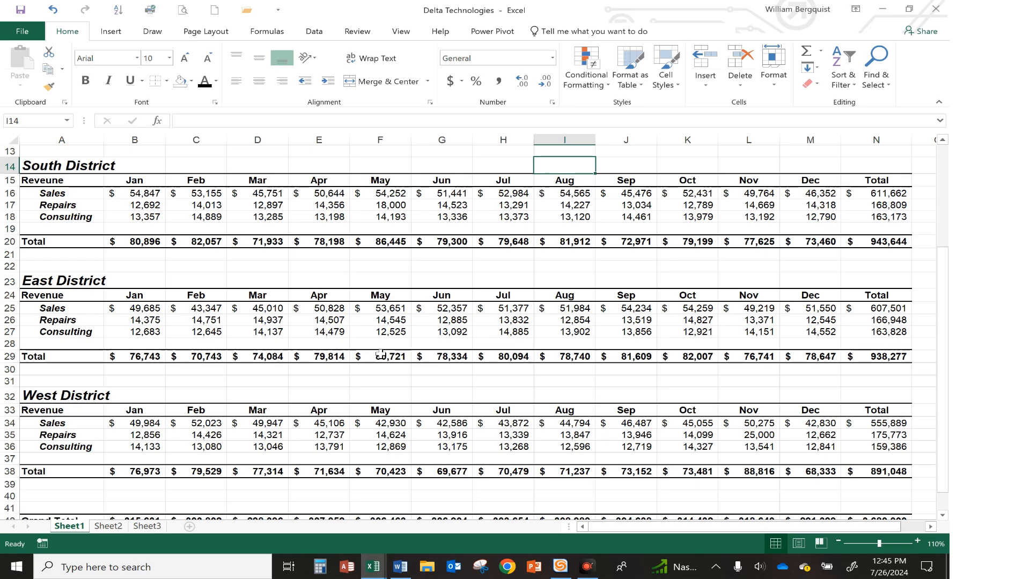
pyautogui.scroll(-1, 381, 354)
pyautogui.scroll(5, 380, 355)
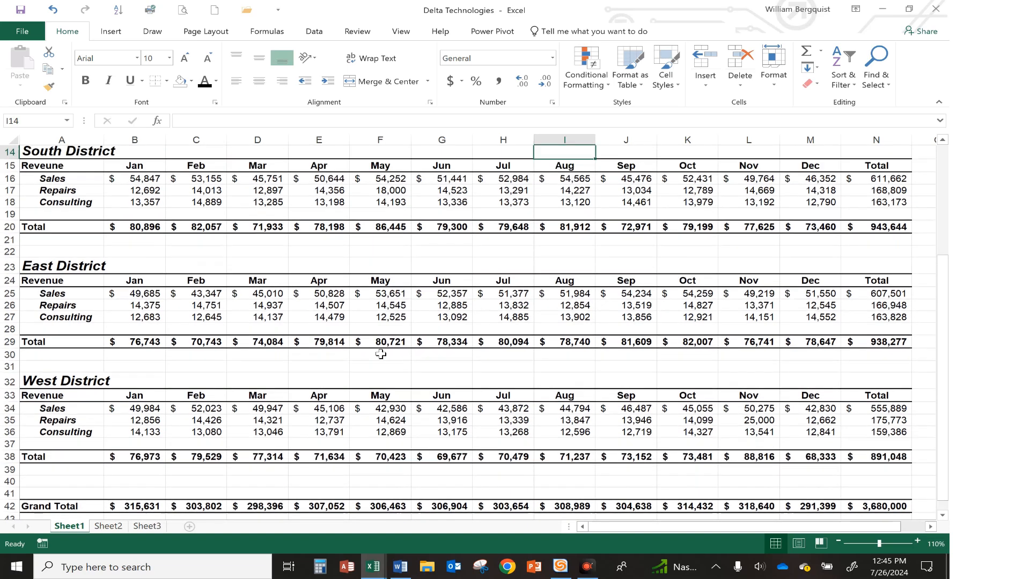
pyautogui.click(70, 161)
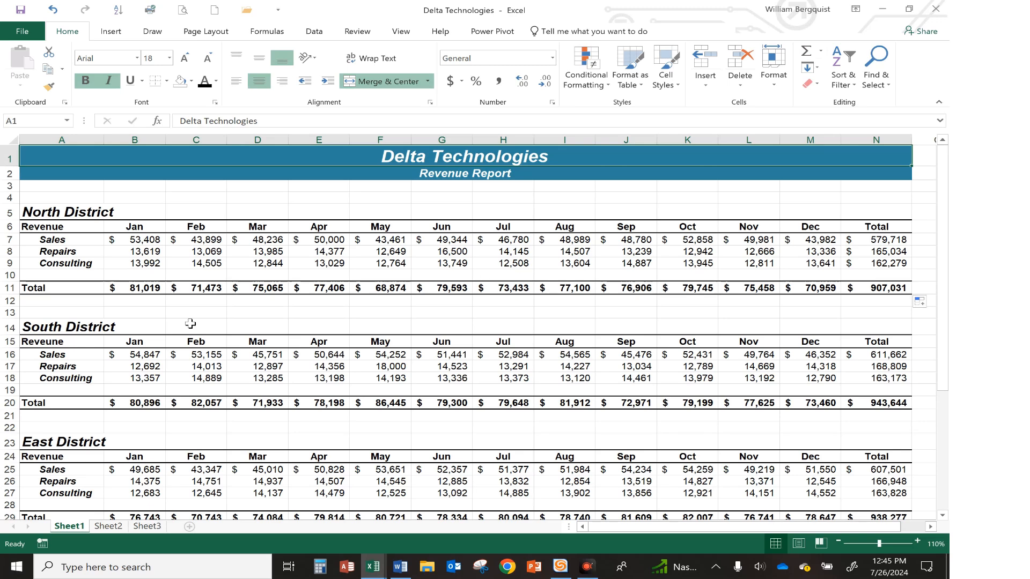
pyautogui.scroll(-6, 190, 324)
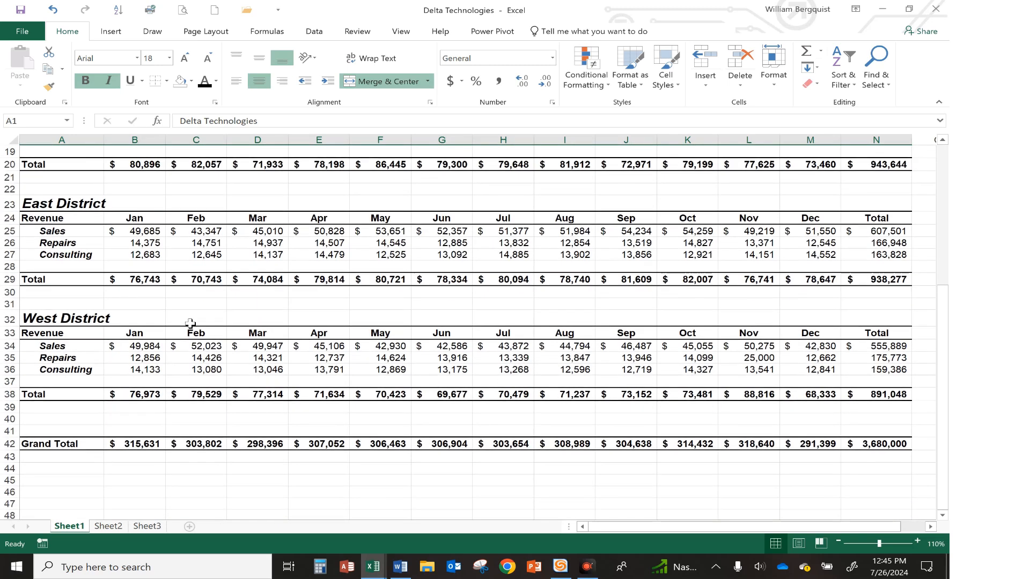
pyautogui.click(143, 444)
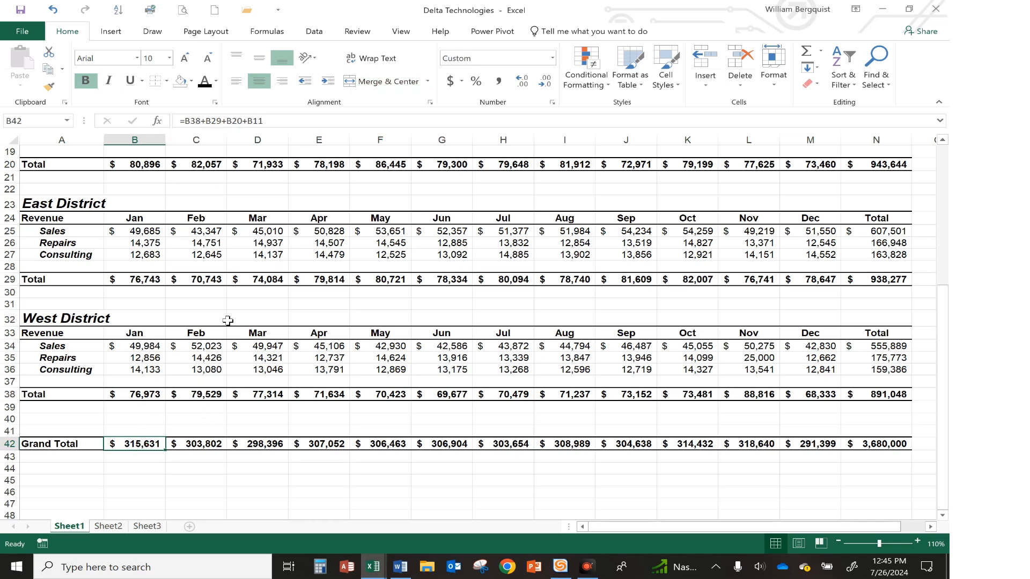
pyautogui.scroll(6, 228, 321)
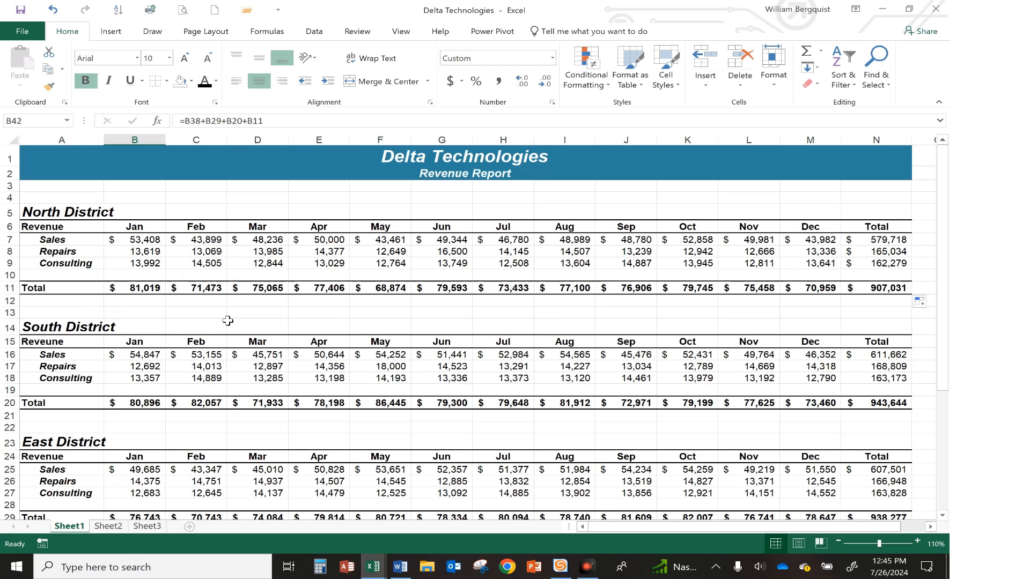
pyautogui.click(129, 239)
pyautogui.click(38, 156)
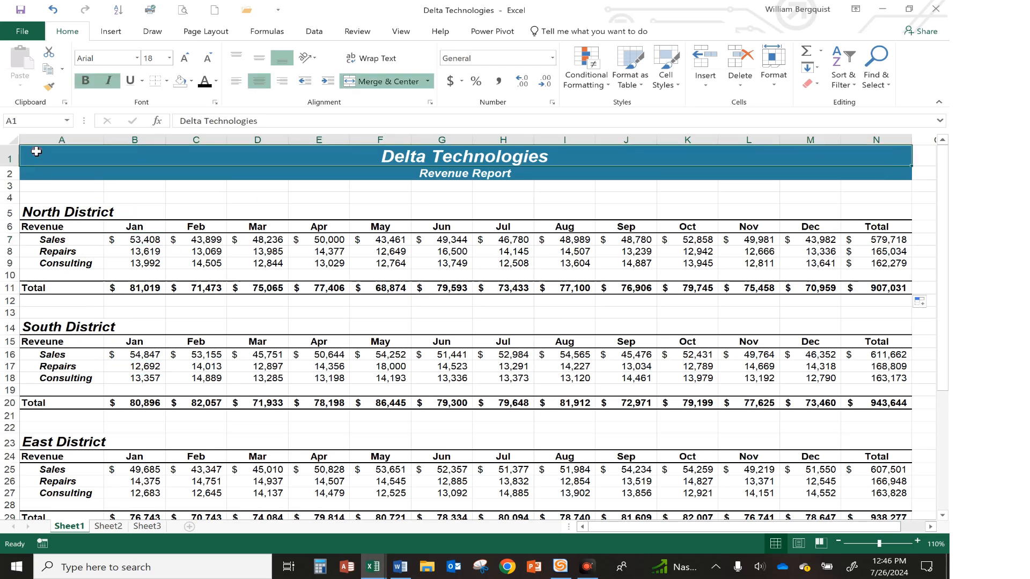
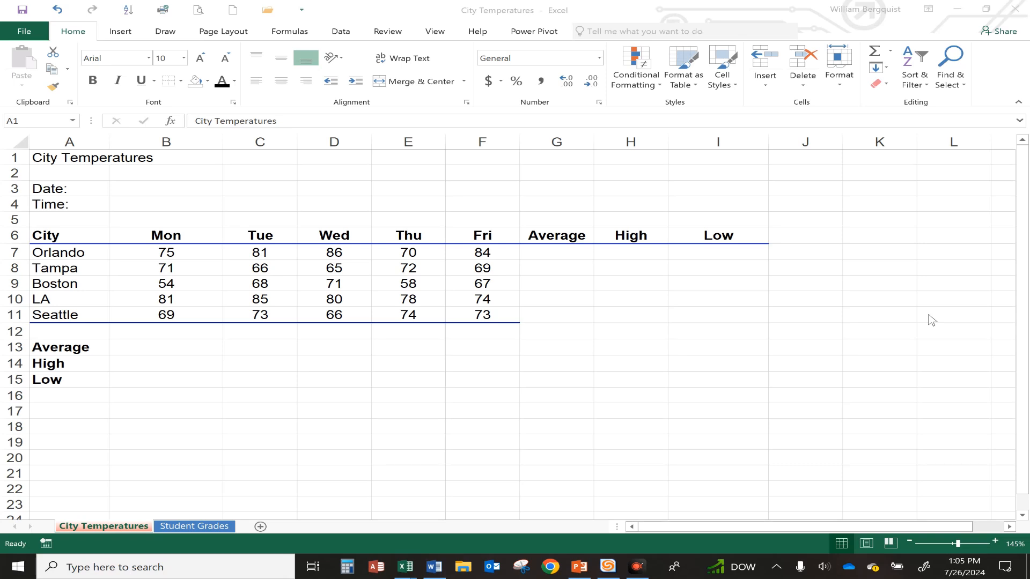
# Enter an AVERAGE formula in G7 for Orlando's Mon through Fri temperatures, B7:F7
pyautogui.click(541, 251)
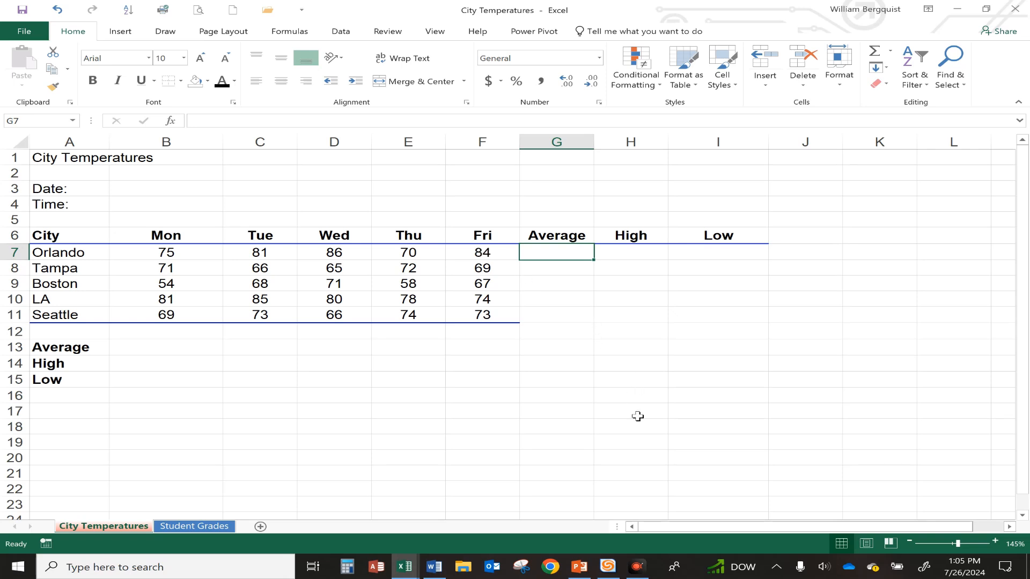
pyautogui.write('=')
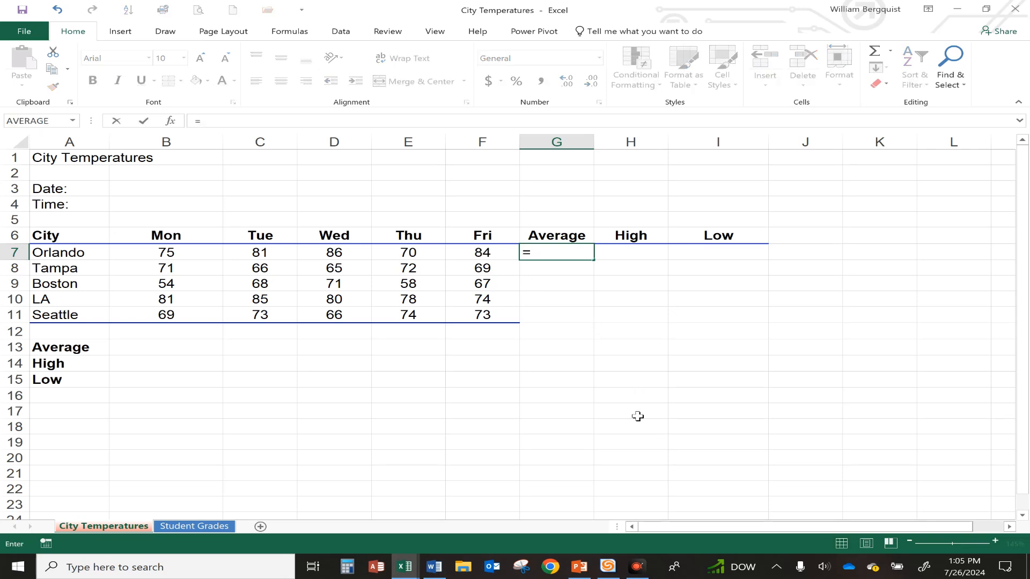
pyautogui.write('averag')
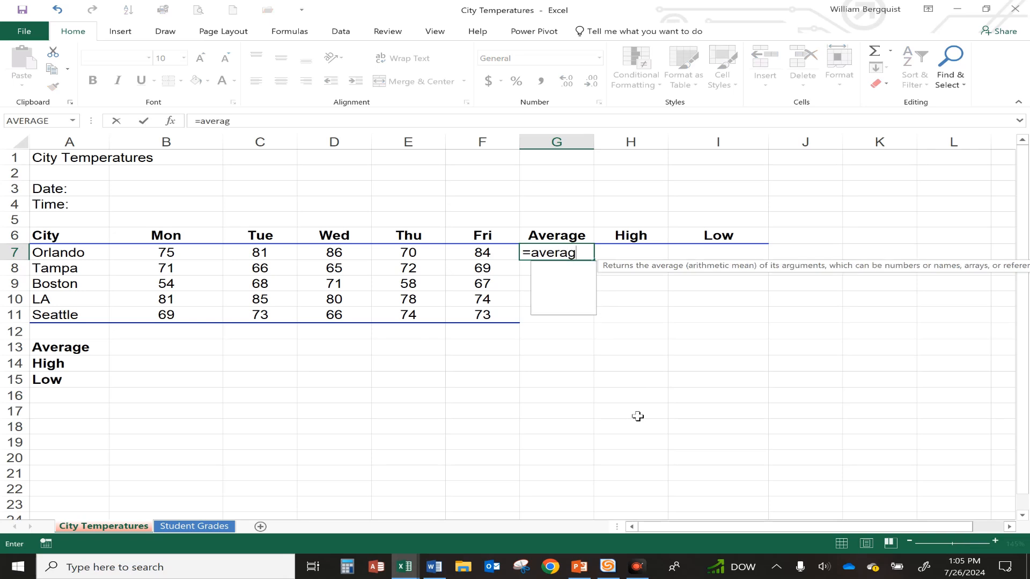
pyautogui.write('e')
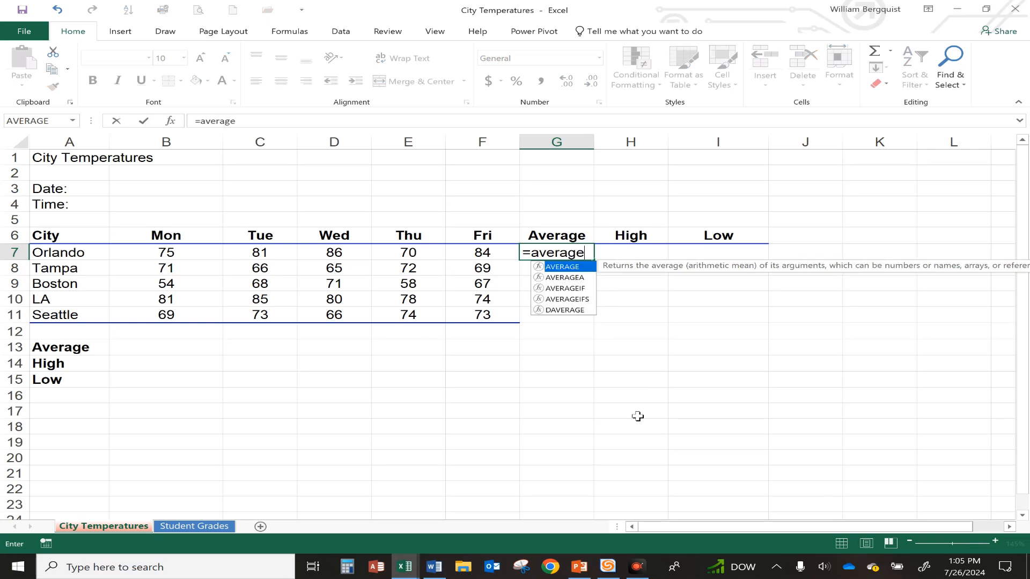
pyautogui.write('(')
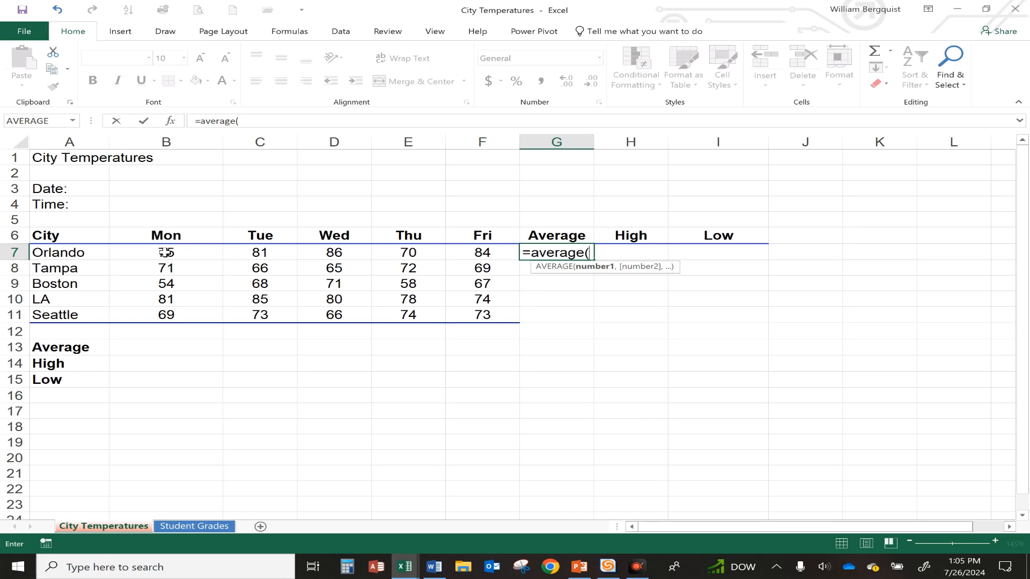
pyautogui.moveTo(167, 252); pyautogui.dragTo(478, 256)
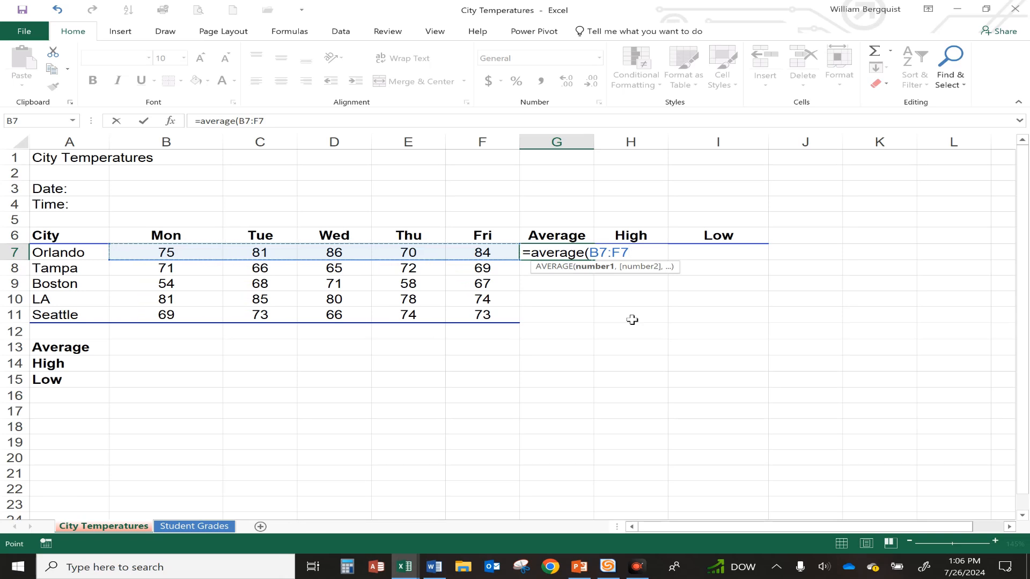
pyautogui.press('Return')
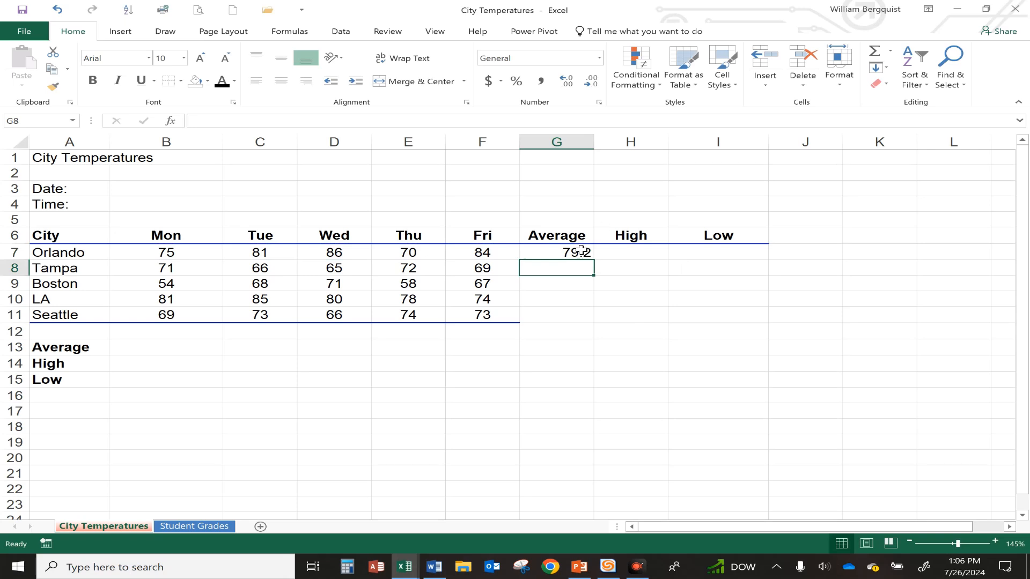
# Fill the Average formula down through Seattle, then centre the averages and show them with no decimal places
pyautogui.click(579, 256)
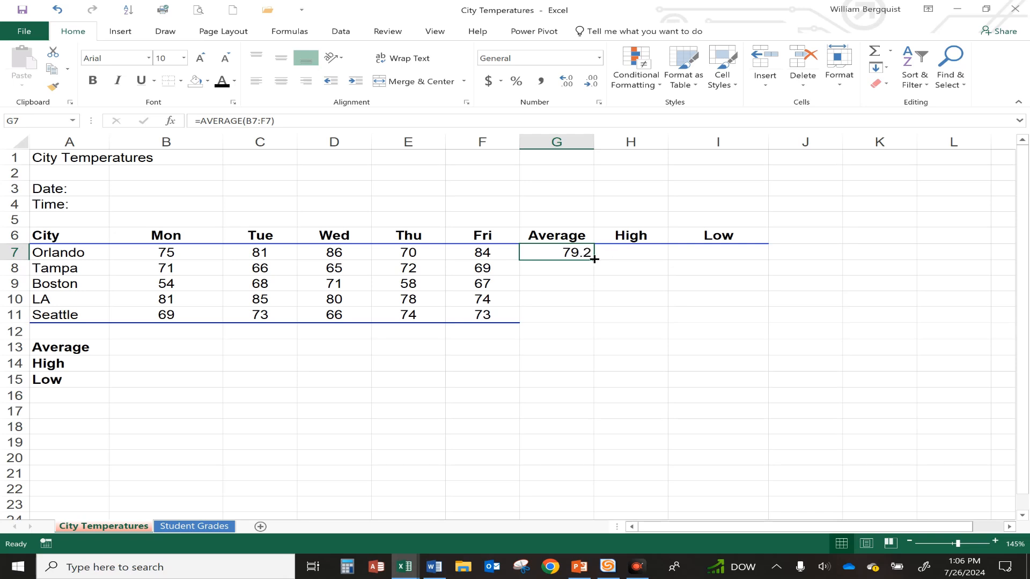
pyautogui.doubleClick(595, 259)
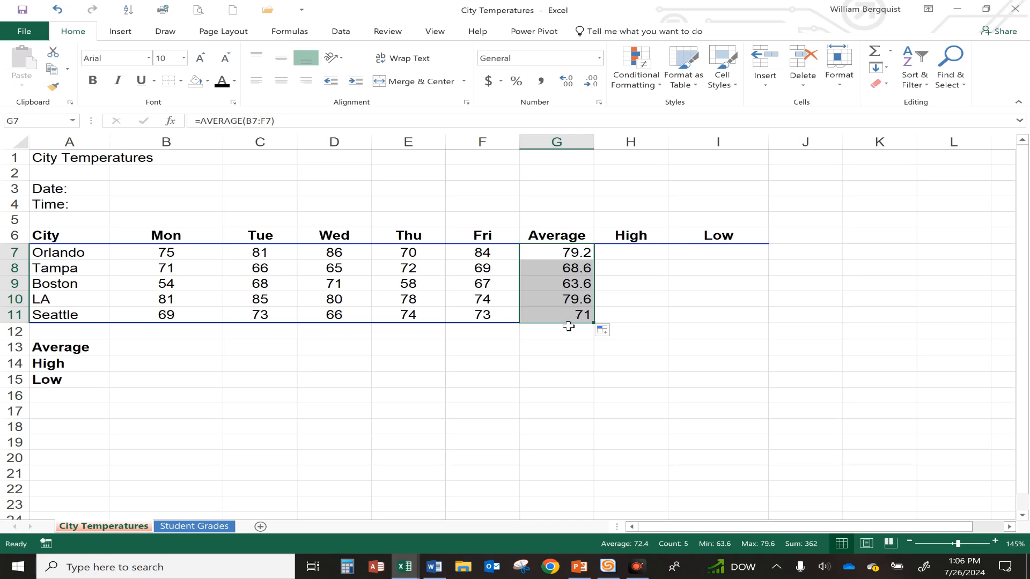
pyautogui.click(281, 80)
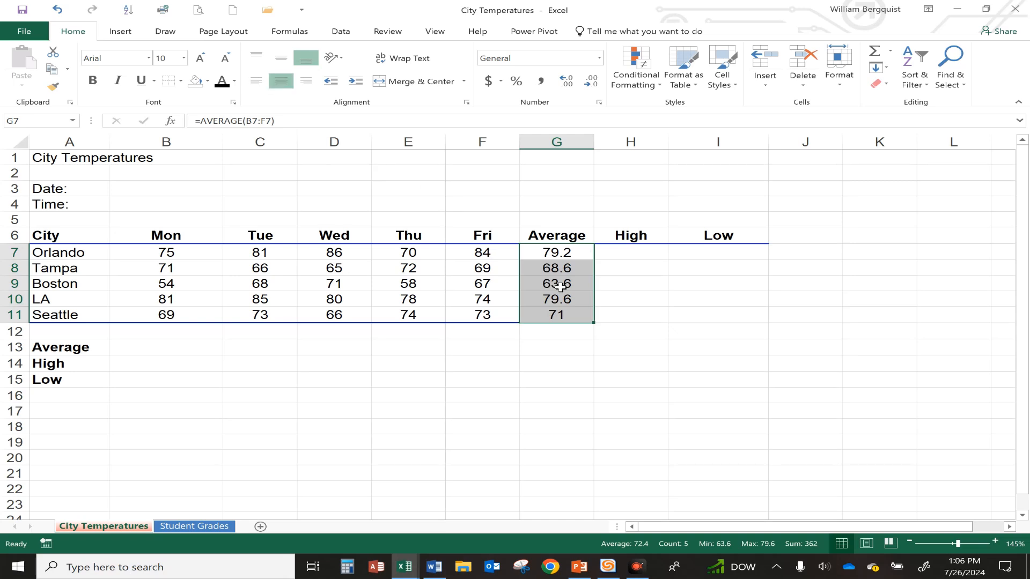
pyautogui.click(592, 82)
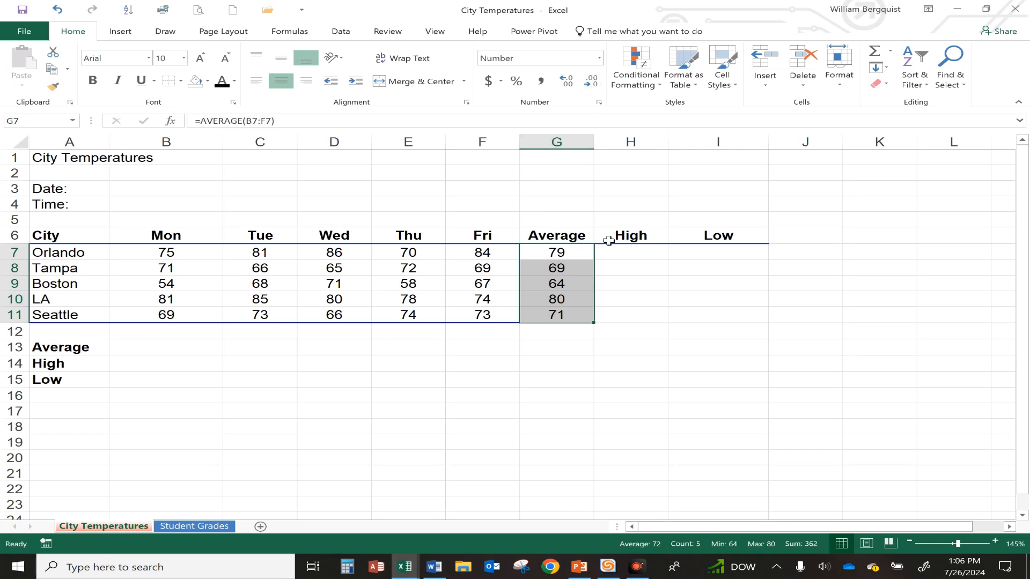
# Enter =MAX(B7:F7) in H7 for Orlando's high temperature and centre the result
pyautogui.click(622, 253)
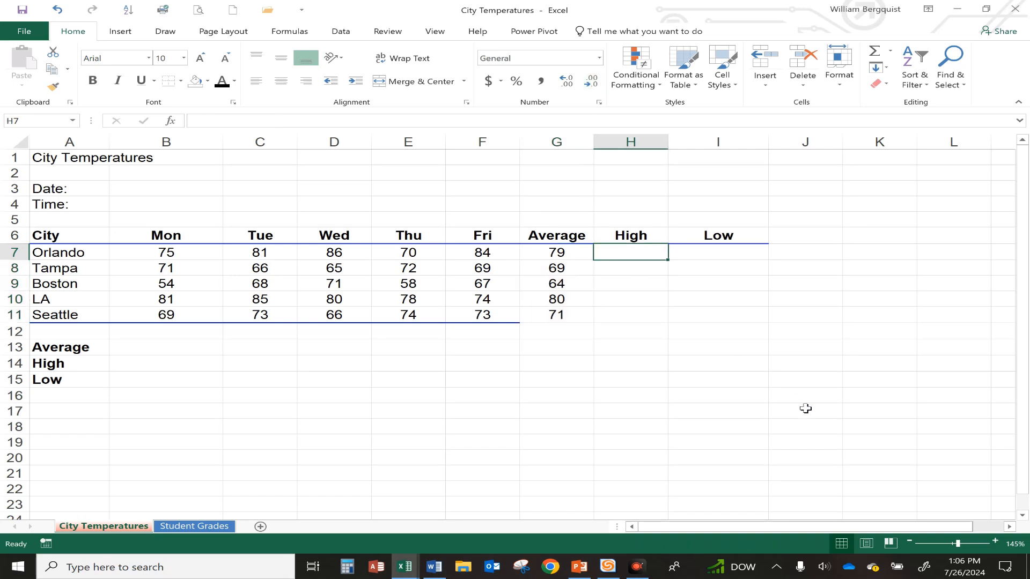
pyautogui.write('=max')
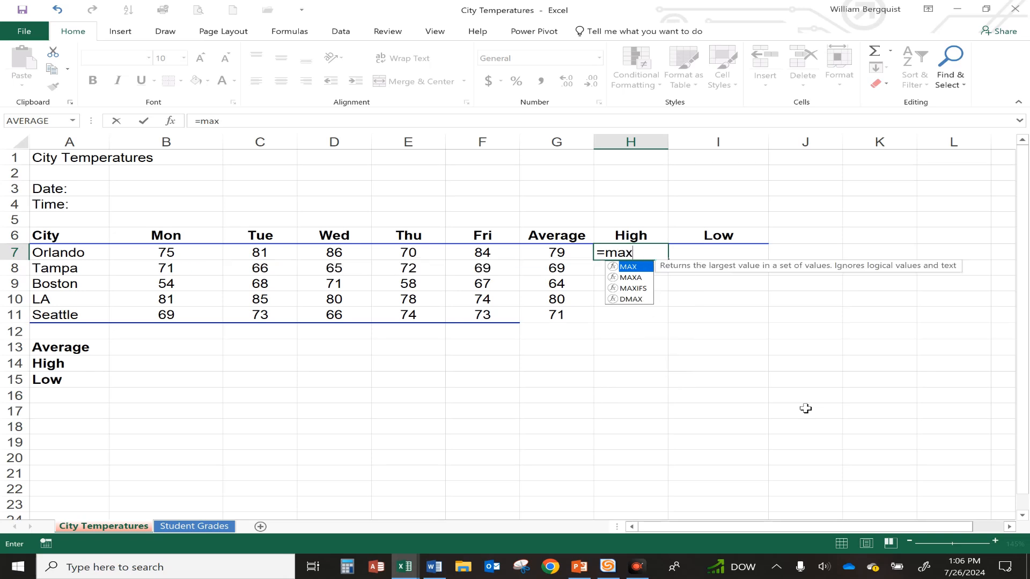
pyautogui.write('(')
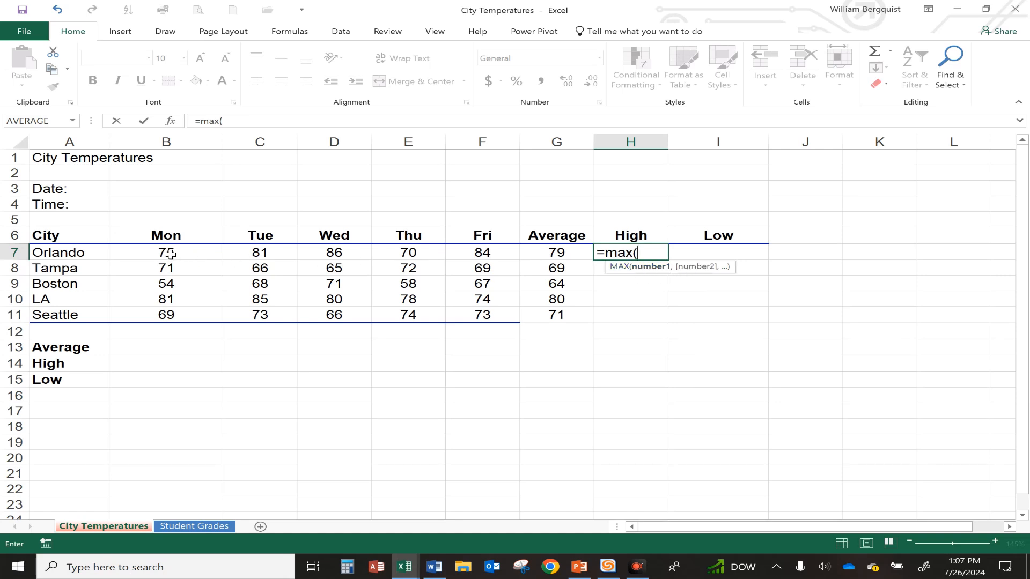
pyautogui.moveTo(168, 254); pyautogui.dragTo(468, 253)
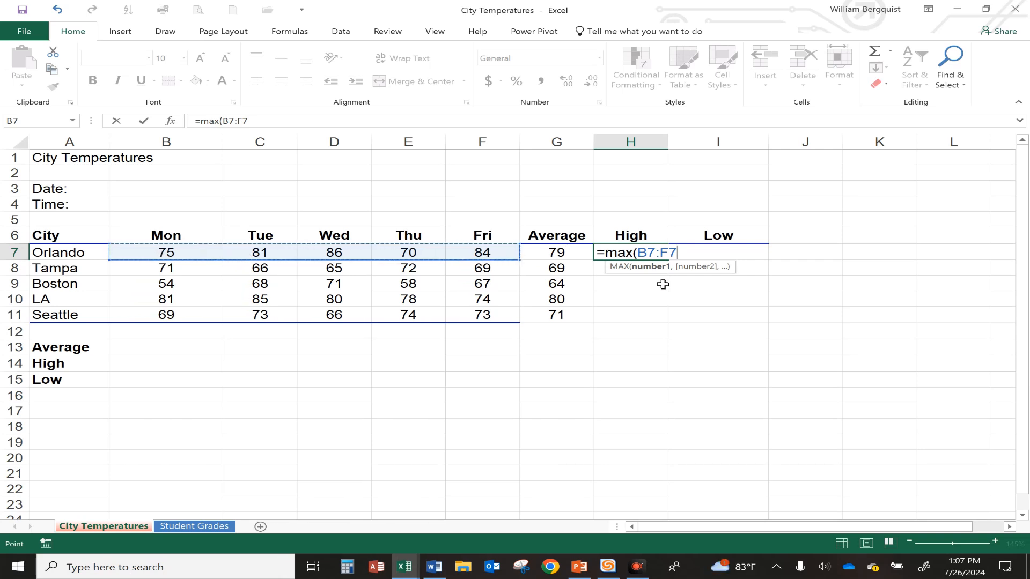
pyautogui.press('Return')
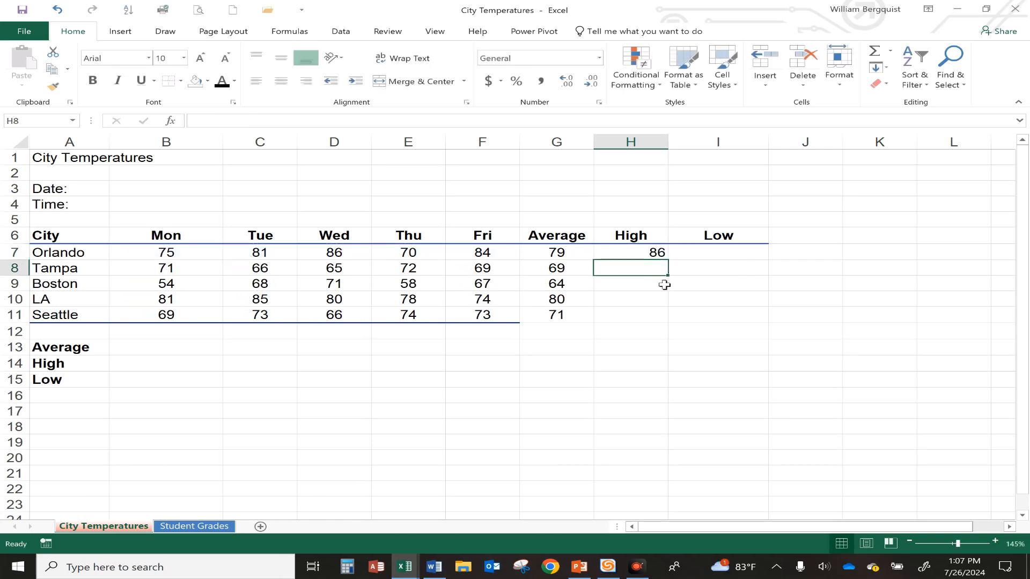
pyautogui.click(652, 253)
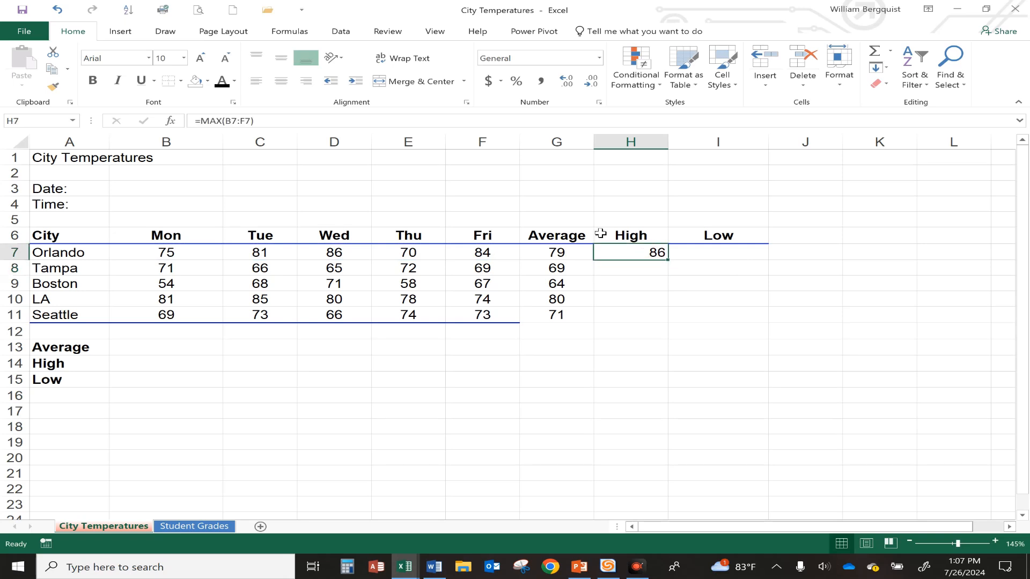
pyautogui.click(281, 80)
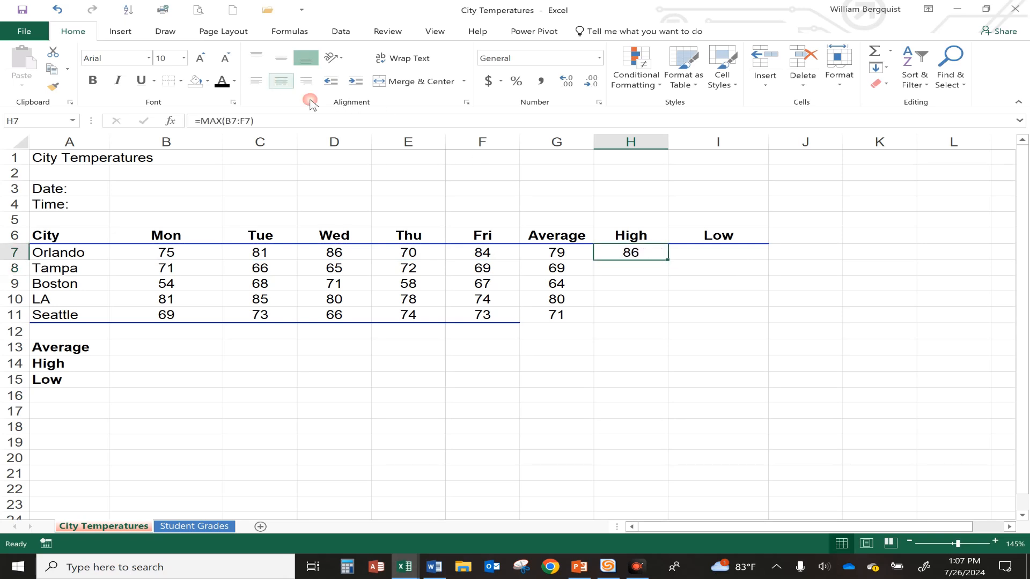
# Enter =MIN(B7:F8) in I7 for Orlando's low temperature and centre the result
pyautogui.click(694, 255)
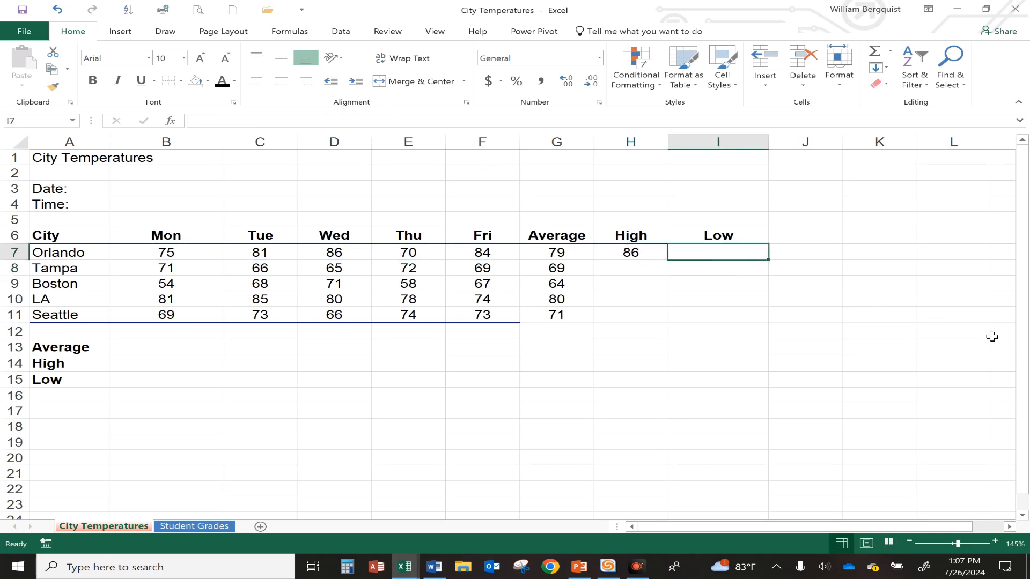
pyautogui.write('=')
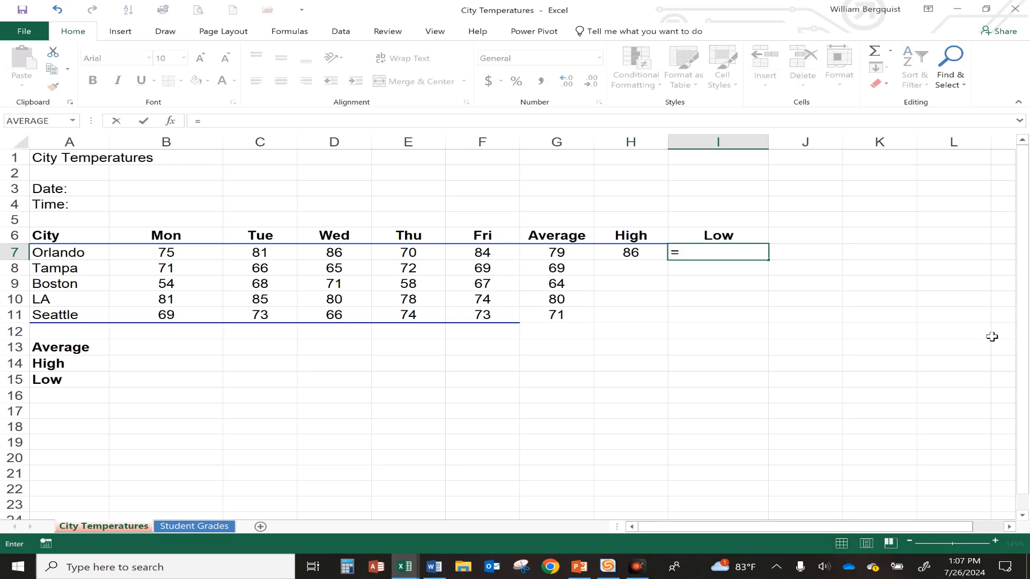
pyautogui.write('MIN(')
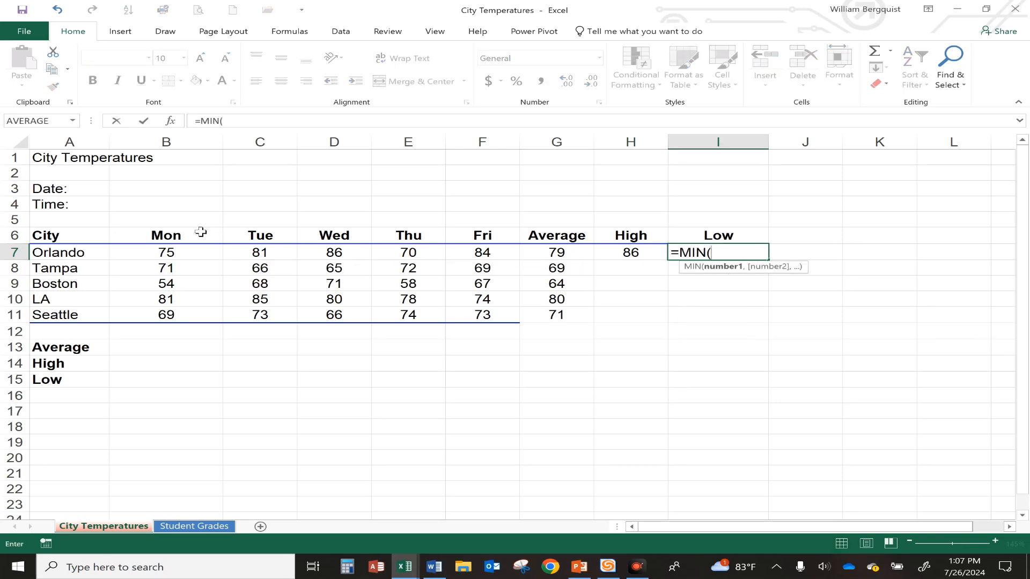
pyautogui.click(187, 256)
pyautogui.moveTo(187, 255); pyautogui.dragTo(469, 260)
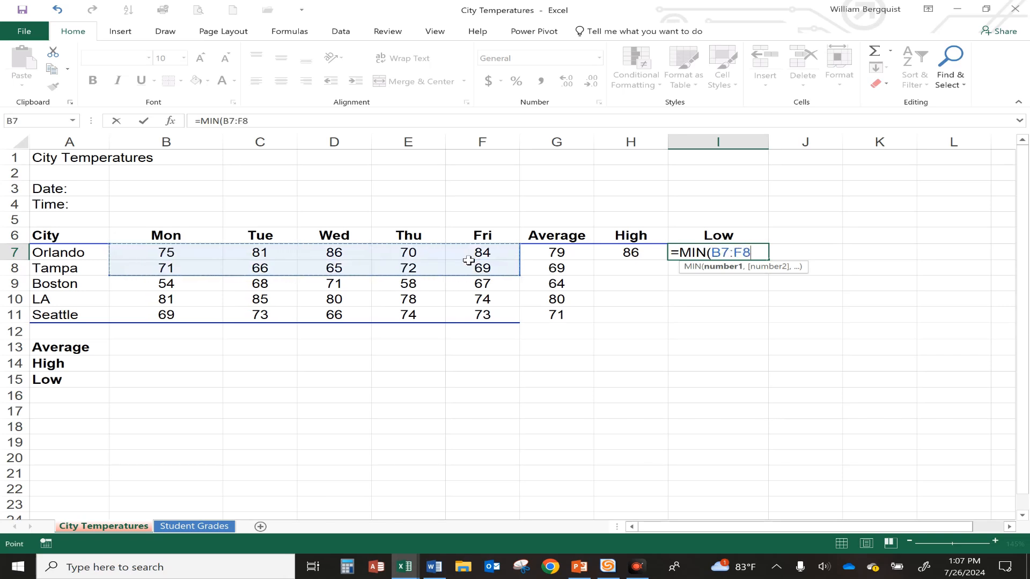
pyautogui.press('Return')
pyautogui.click(698, 252)
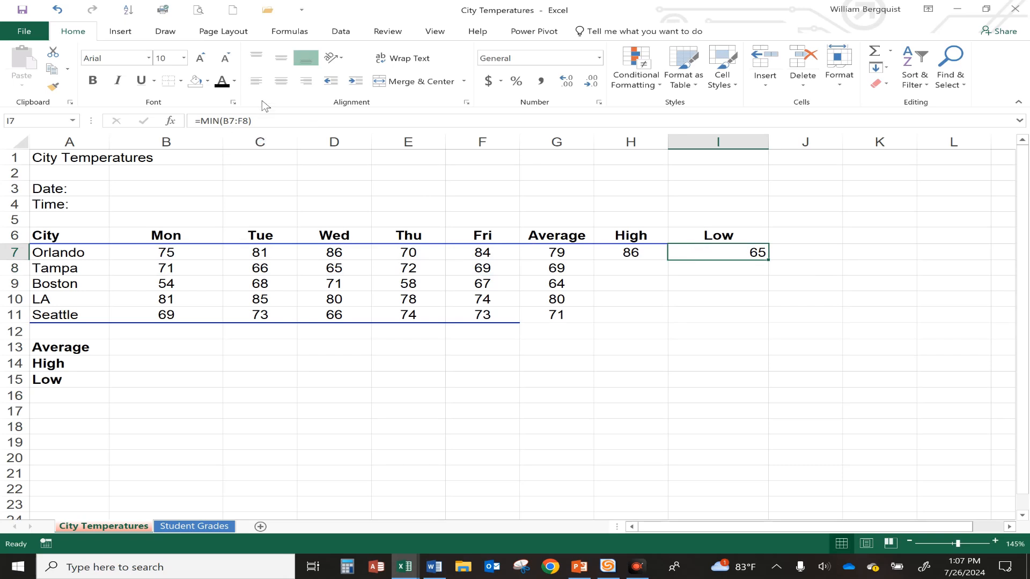
pyautogui.click(279, 82)
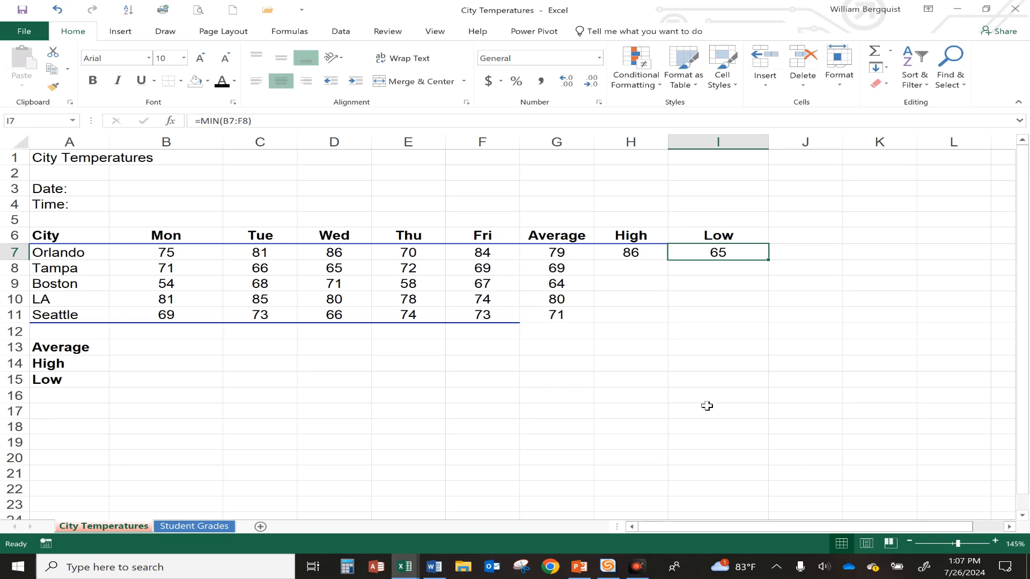
# Fill the High and Low formulas from H7:I7 down through Seattle's row 11
pyautogui.click(631, 252)
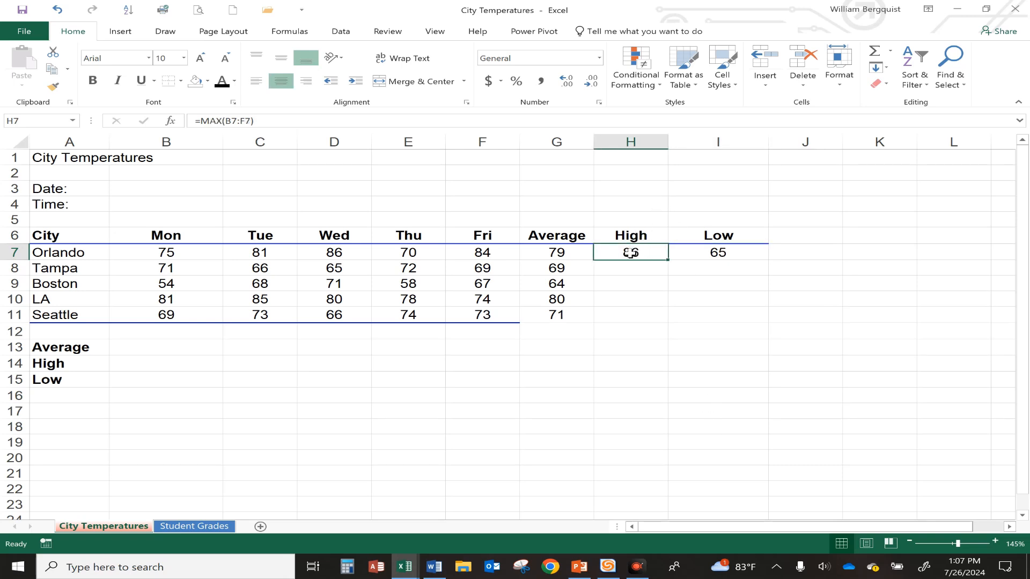
pyautogui.moveTo(631, 252); pyautogui.dragTo(698, 253)
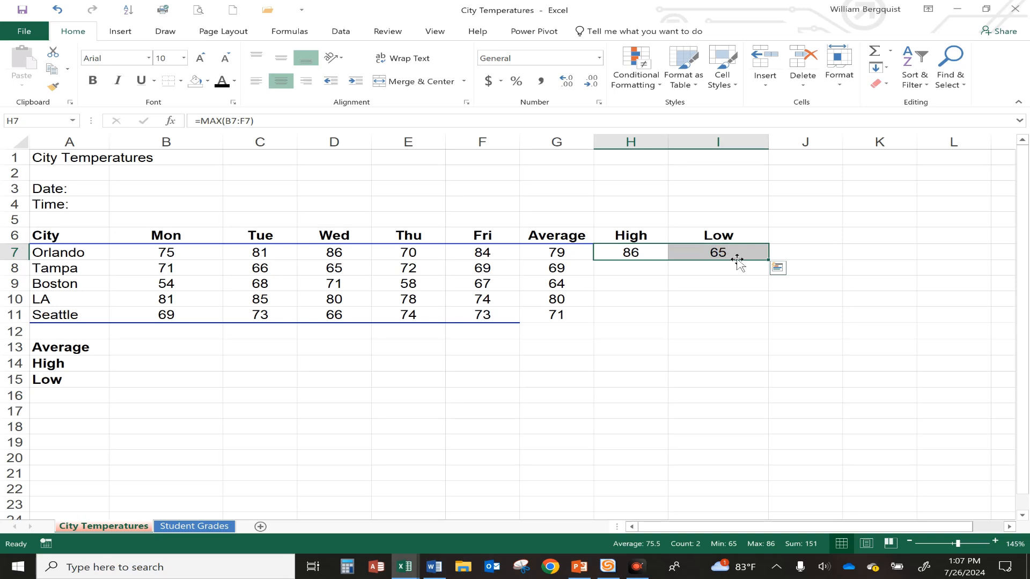
pyautogui.doubleClick(769, 260)
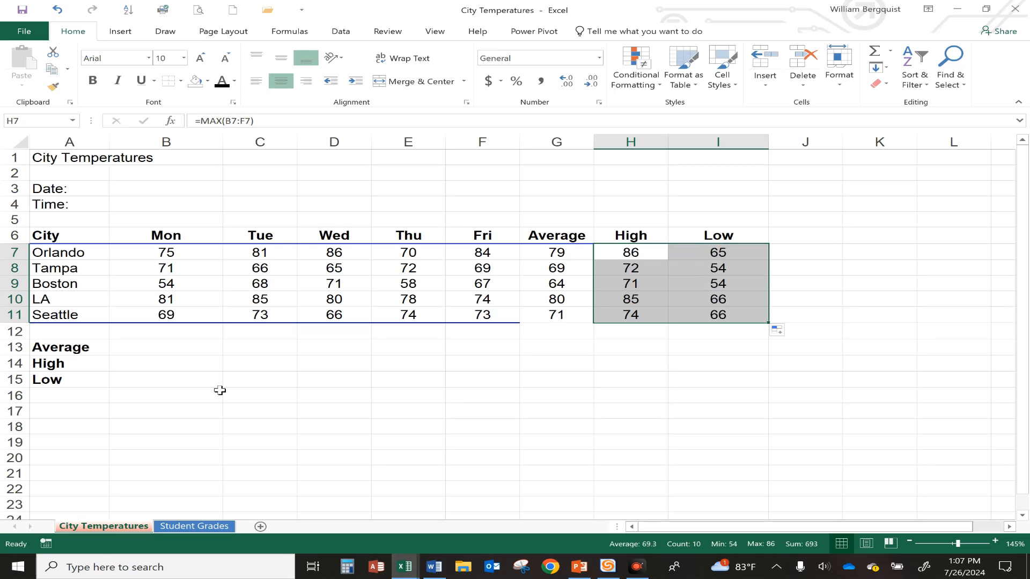
pyautogui.click(146, 345)
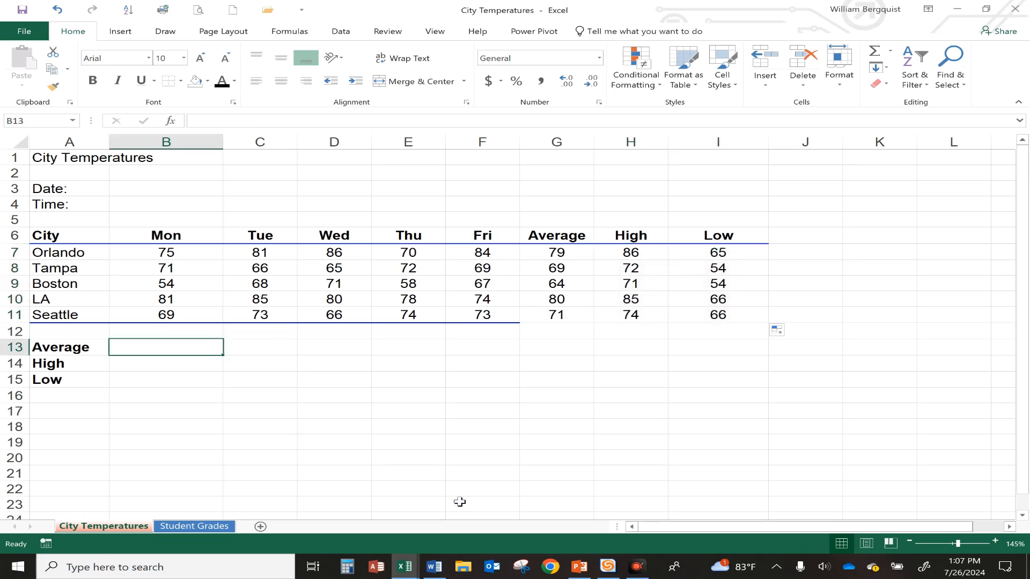
pyautogui.write('=')
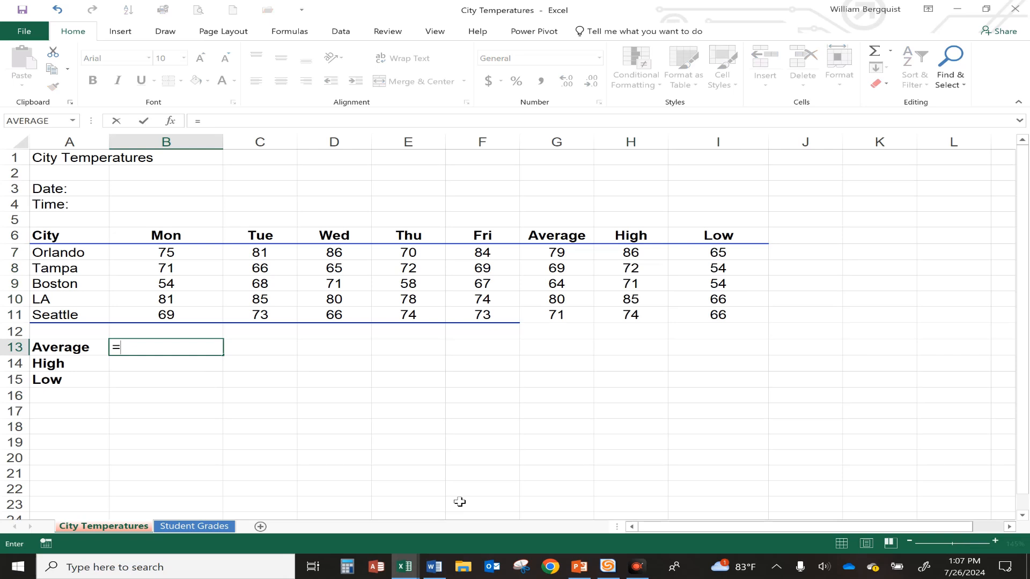
pyautogui.press('Escape')
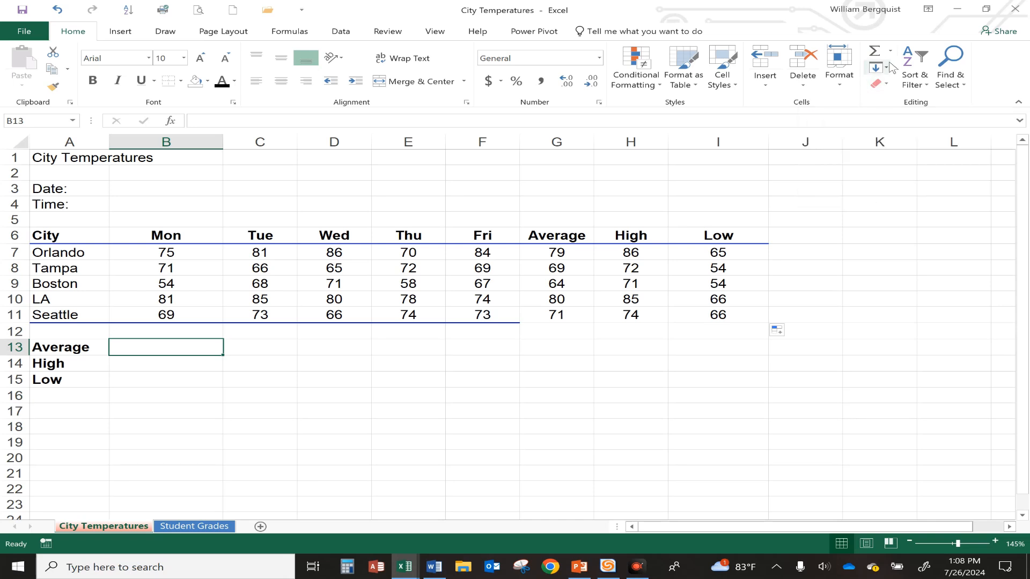
# Use AutoSum's Average in B13 to average the Monday temperatures B7:B11
pyautogui.click(891, 52)
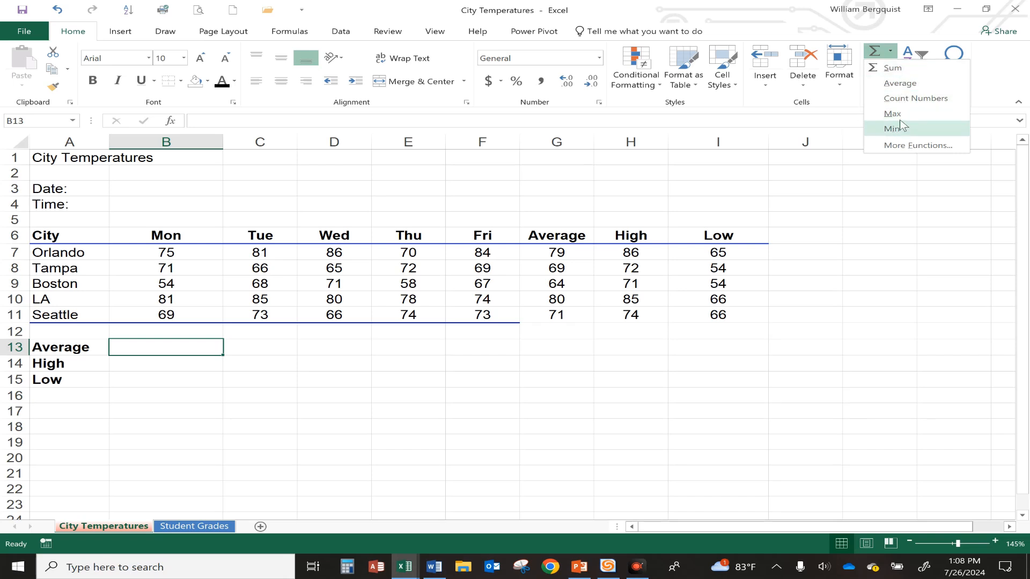
pyautogui.click(901, 83)
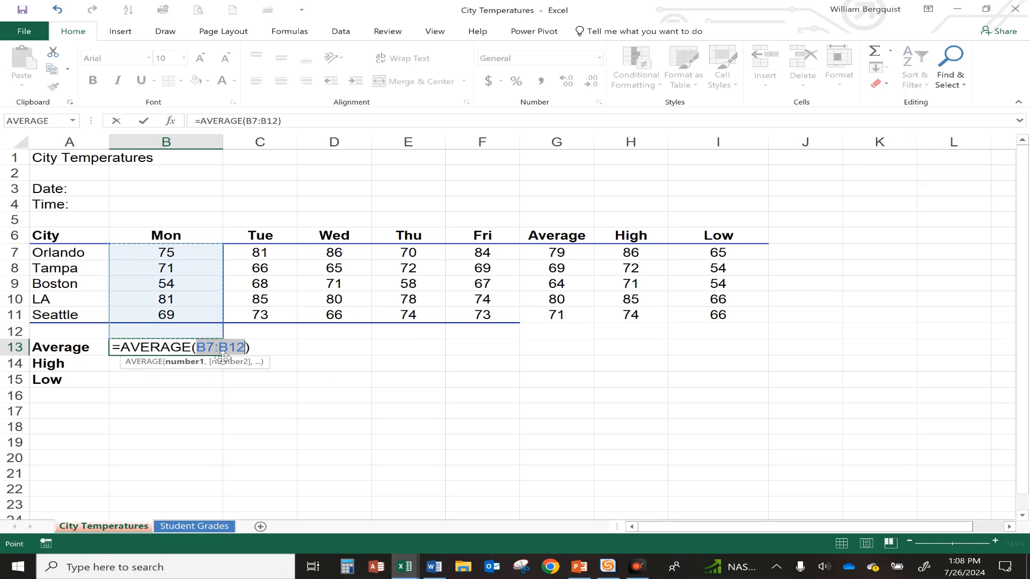
pyautogui.click(160, 251)
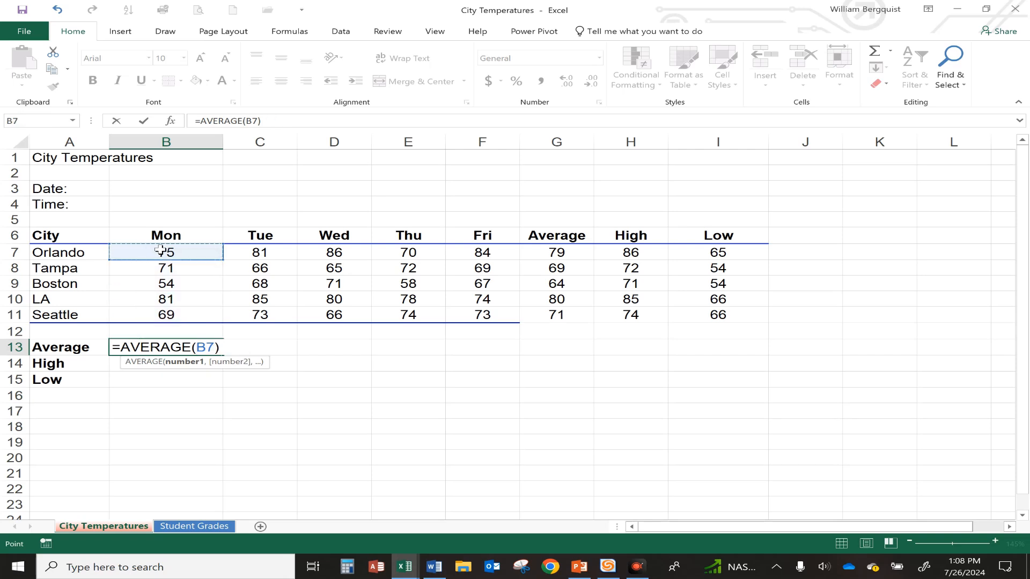
pyautogui.moveTo(162, 260); pyautogui.dragTo(153, 309)
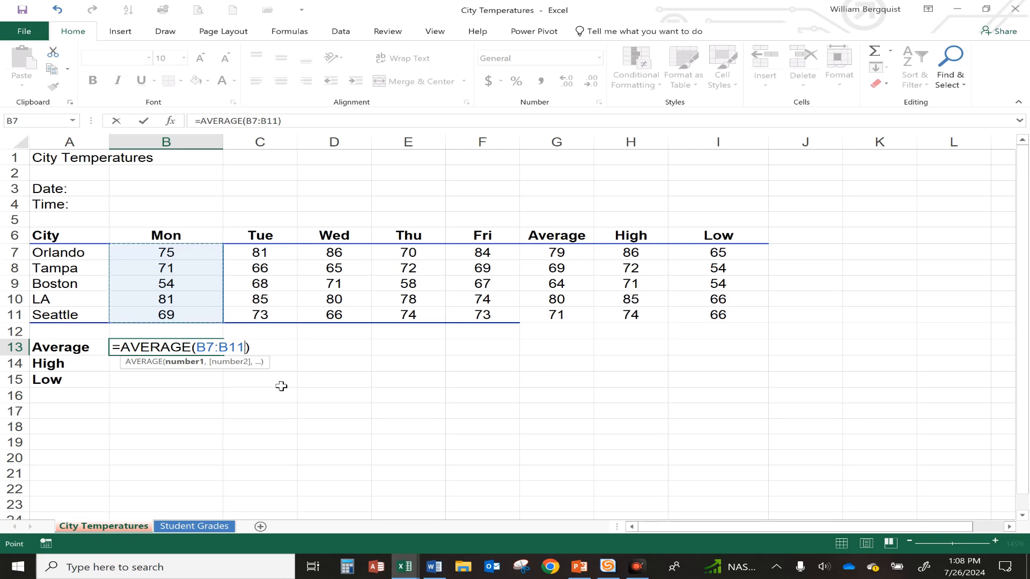
pyautogui.press('Return')
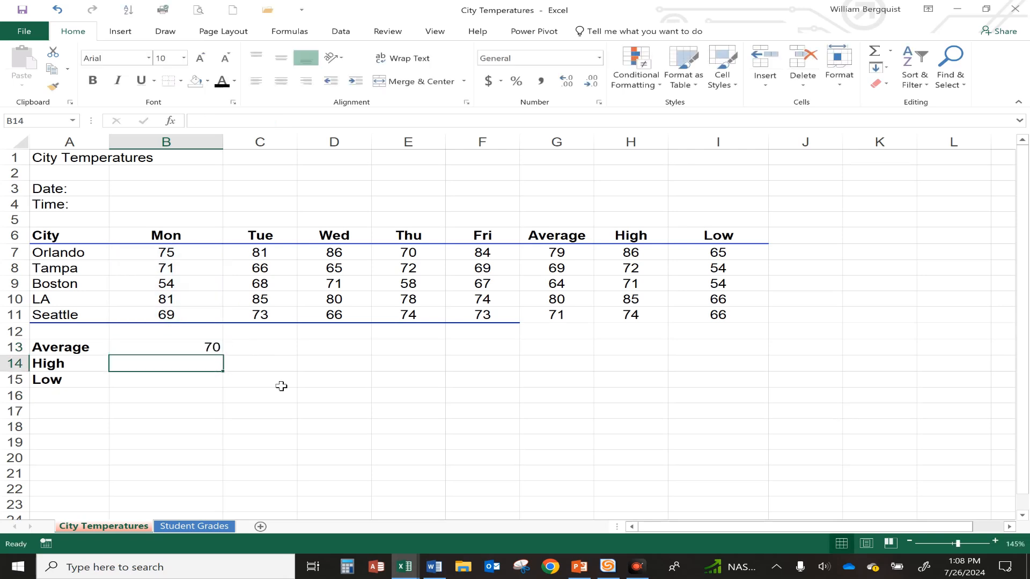
# Centre the Monday average in B13 and enter =MAX(B7:B11) in B14 for the Monday high temperature
pyautogui.click(206, 348)
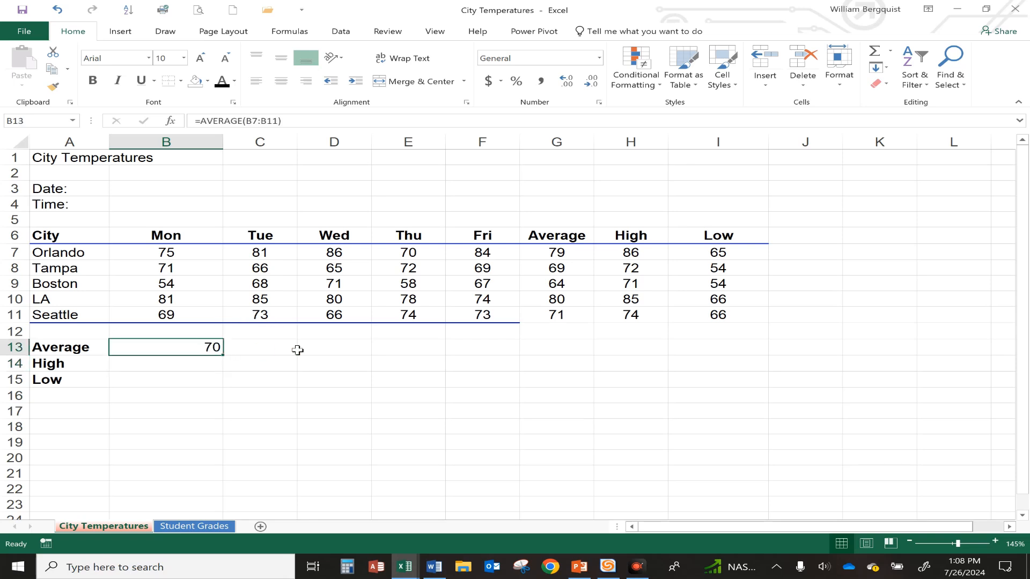
pyautogui.click(279, 84)
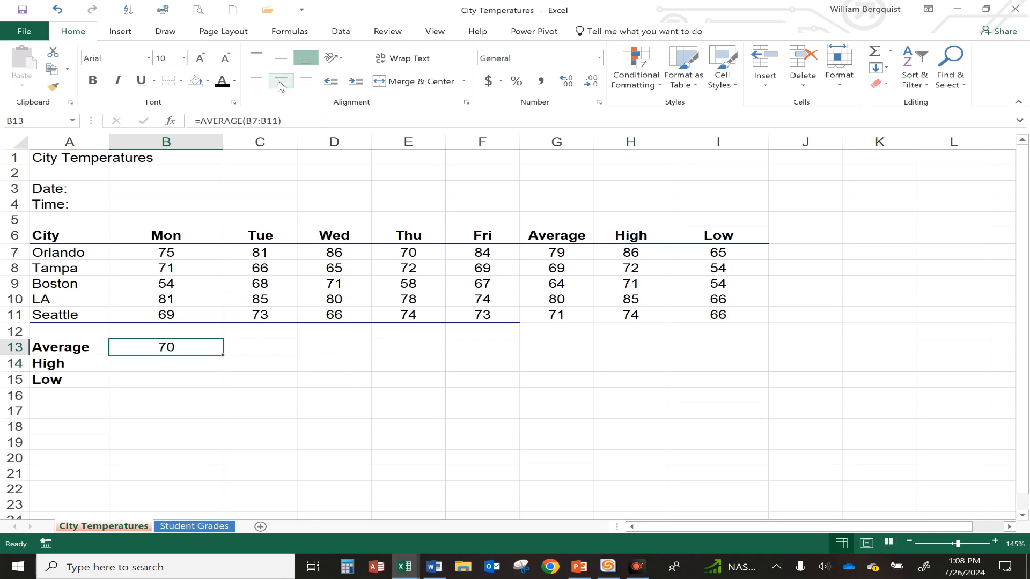
pyautogui.click(169, 365)
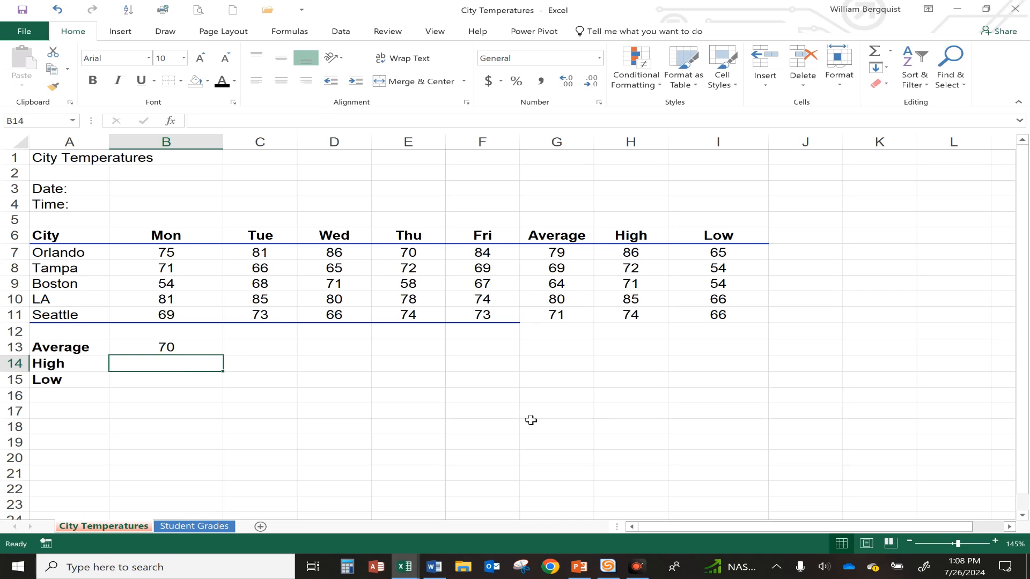
pyautogui.write('=max')
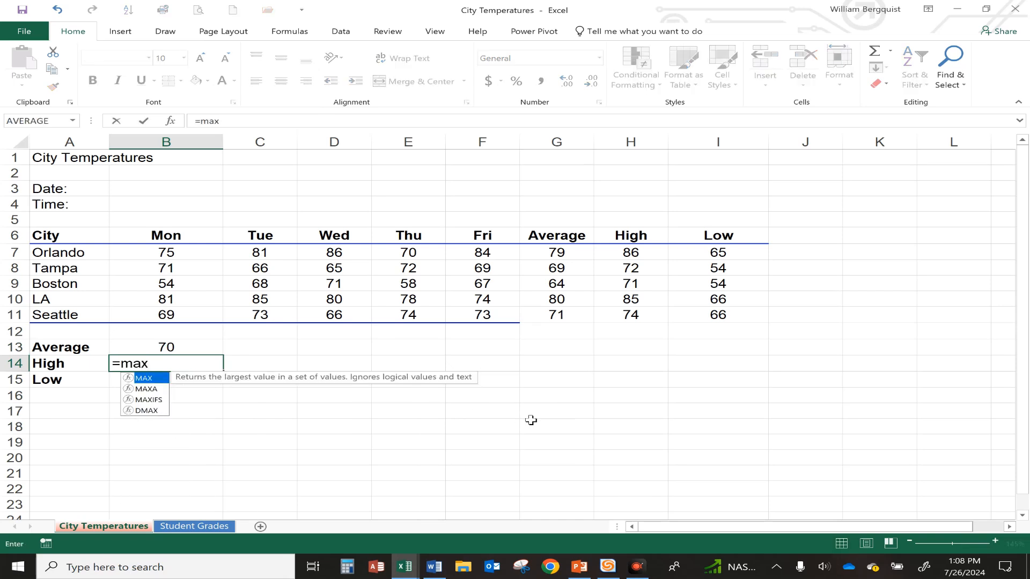
pyautogui.write('(')
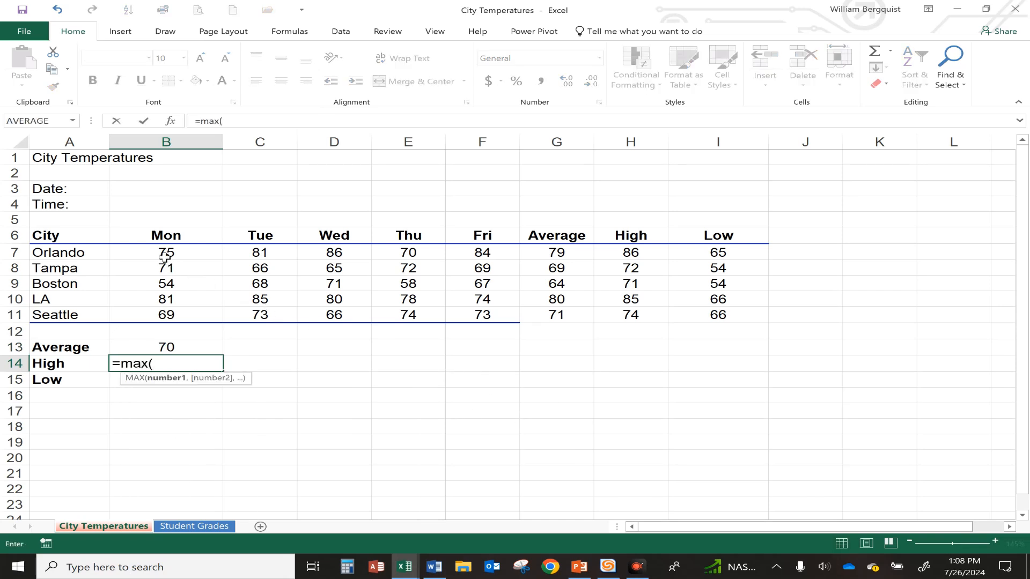
pyautogui.moveTo(163, 255); pyautogui.dragTo(159, 316)
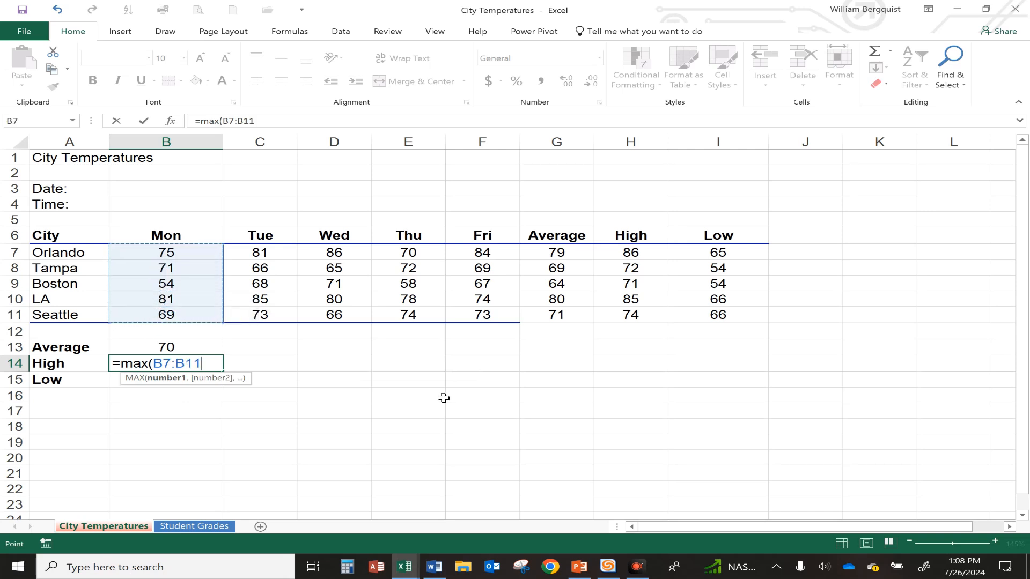
pyautogui.write(')')
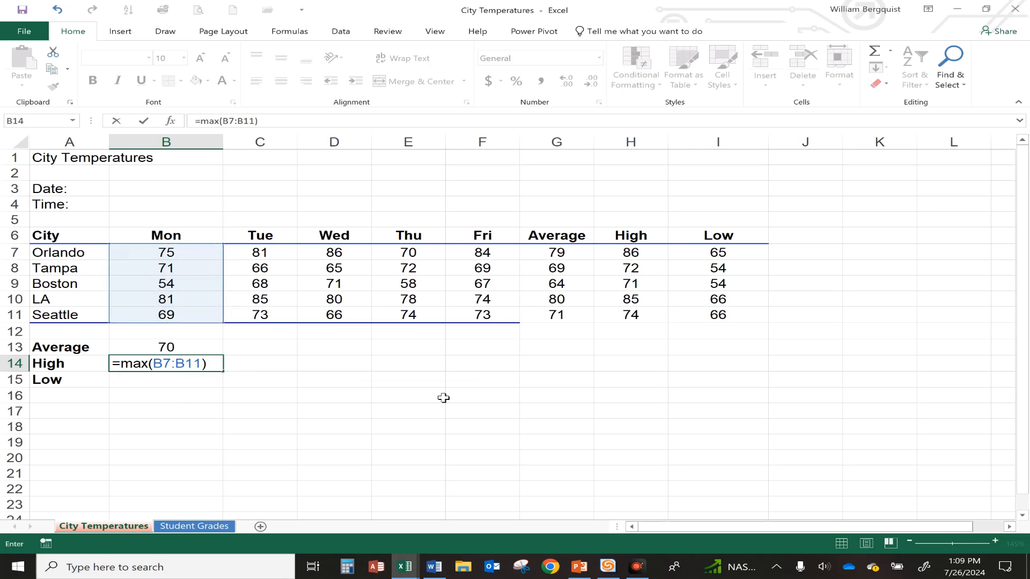
pyautogui.press('Return')
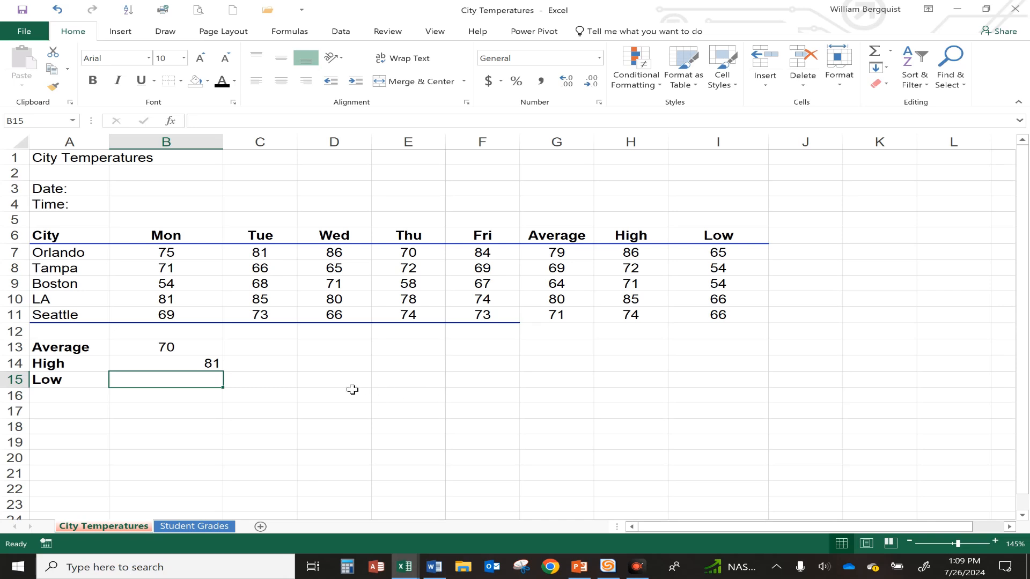
# Enter =MIN(B7:B11) in B15 for the Monday low and centre the High and Low results in B14:B15
pyautogui.write('=min')
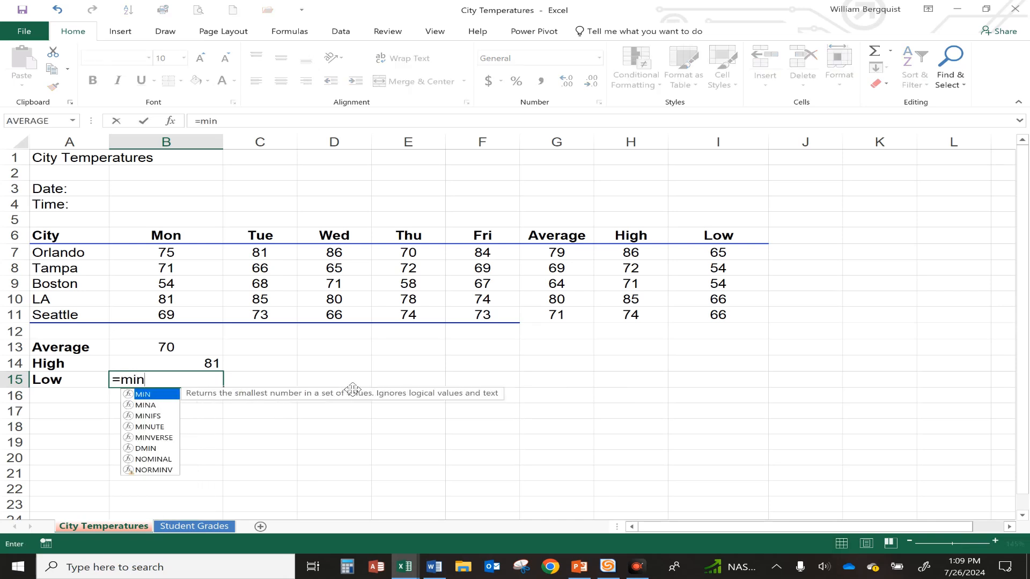
pyautogui.write('(')
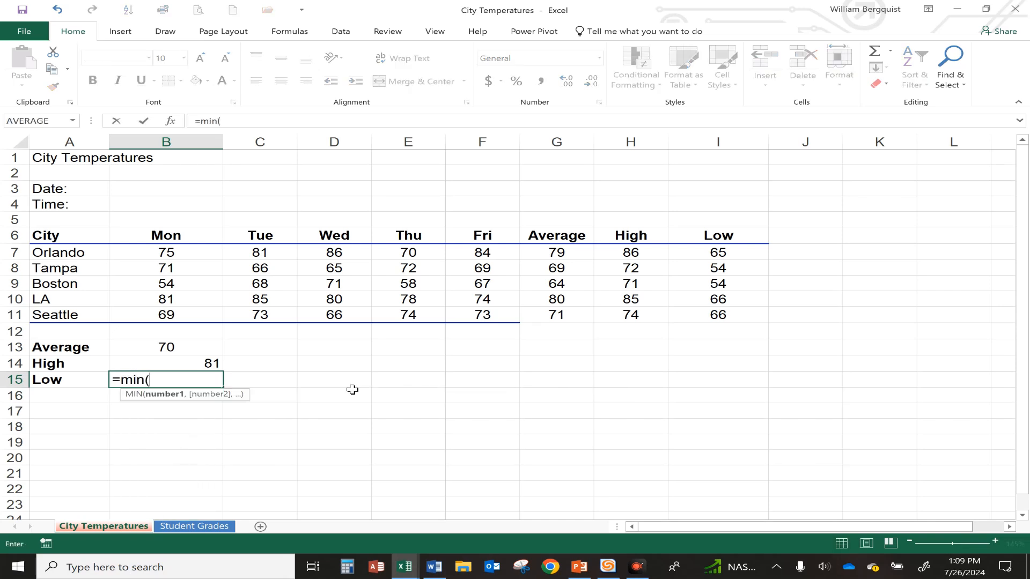
pyautogui.moveTo(171, 249); pyautogui.dragTo(168, 315)
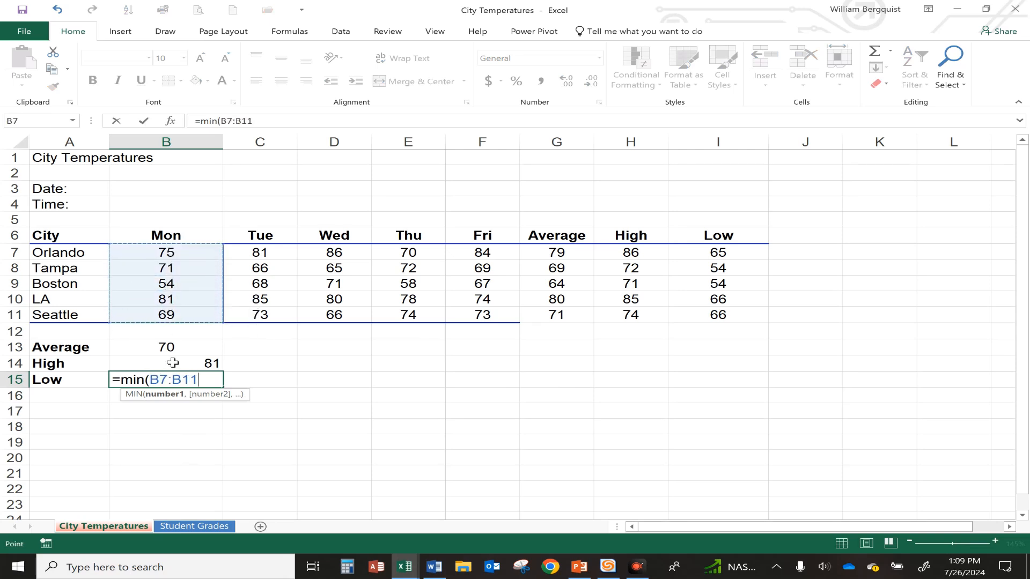
pyautogui.press('Return')
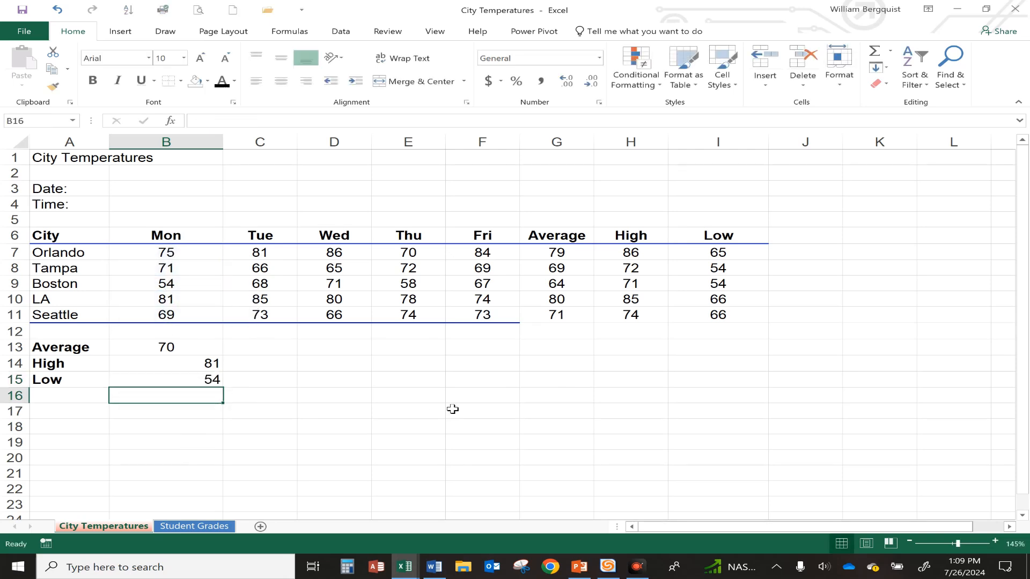
pyautogui.moveTo(206, 363); pyautogui.dragTo(172, 373)
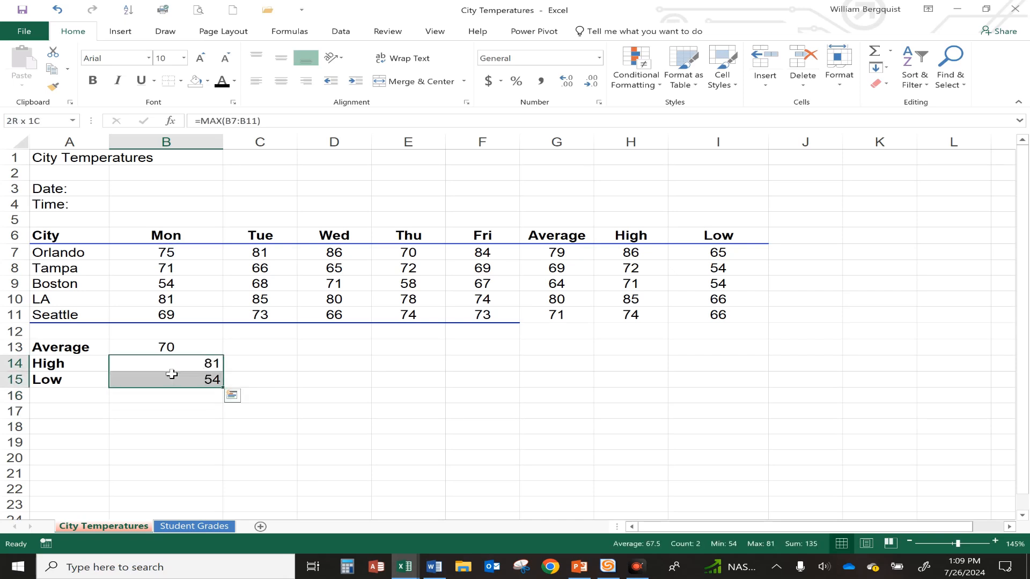
pyautogui.click(280, 81)
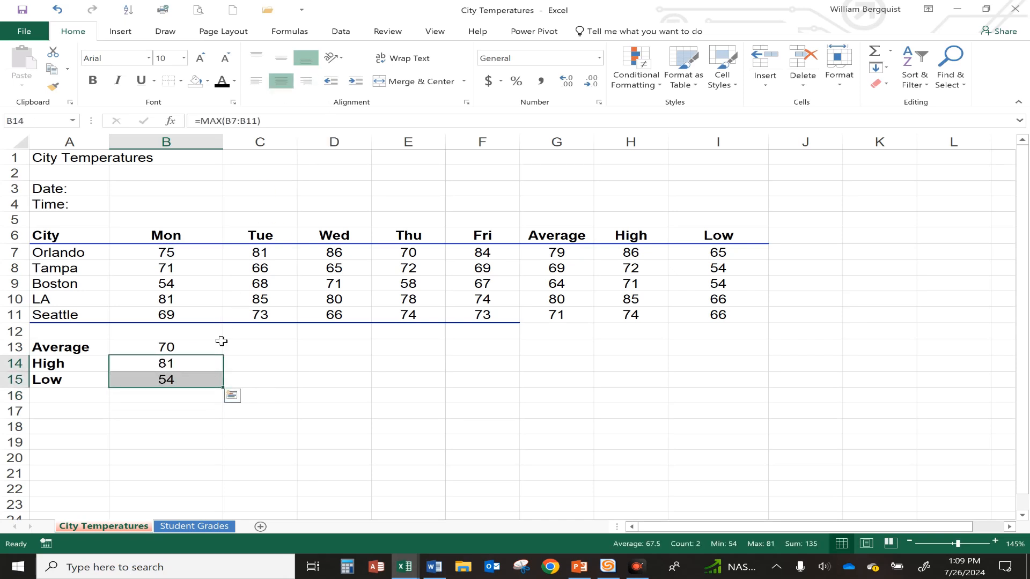
pyautogui.moveTo(223, 387); pyautogui.dragTo(488, 399)
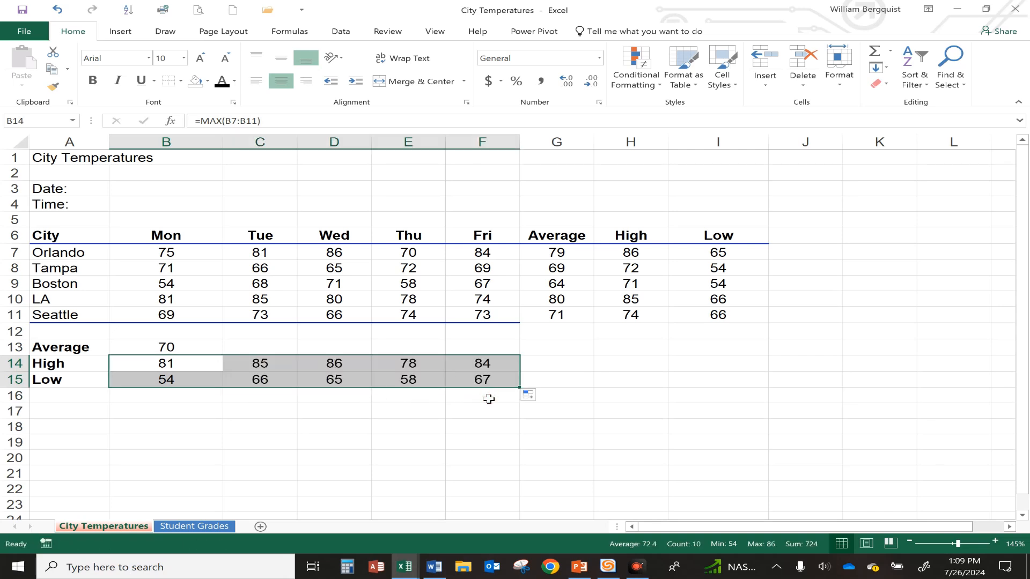
pyautogui.click(386, 427)
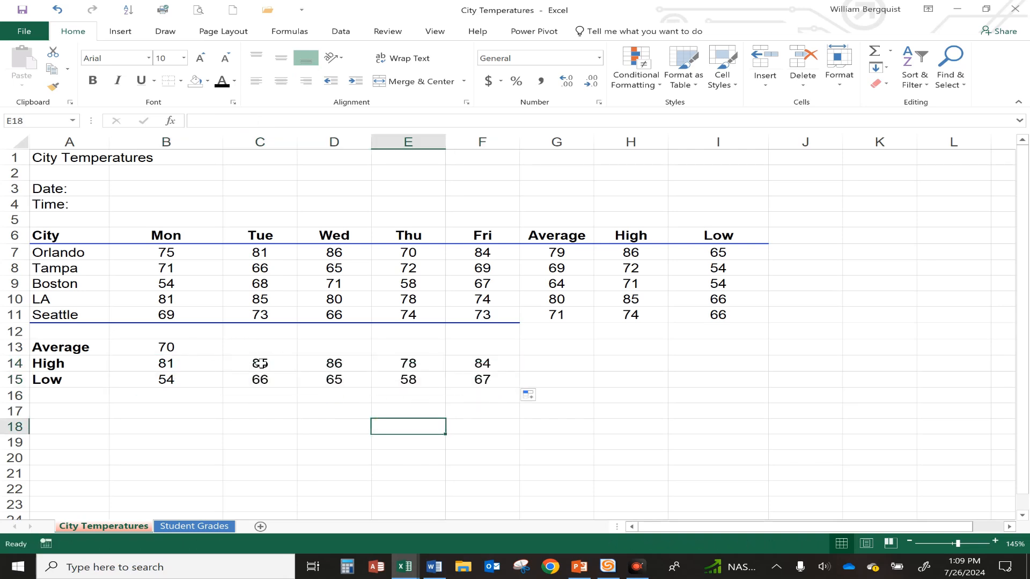
pyautogui.click(57, 10)
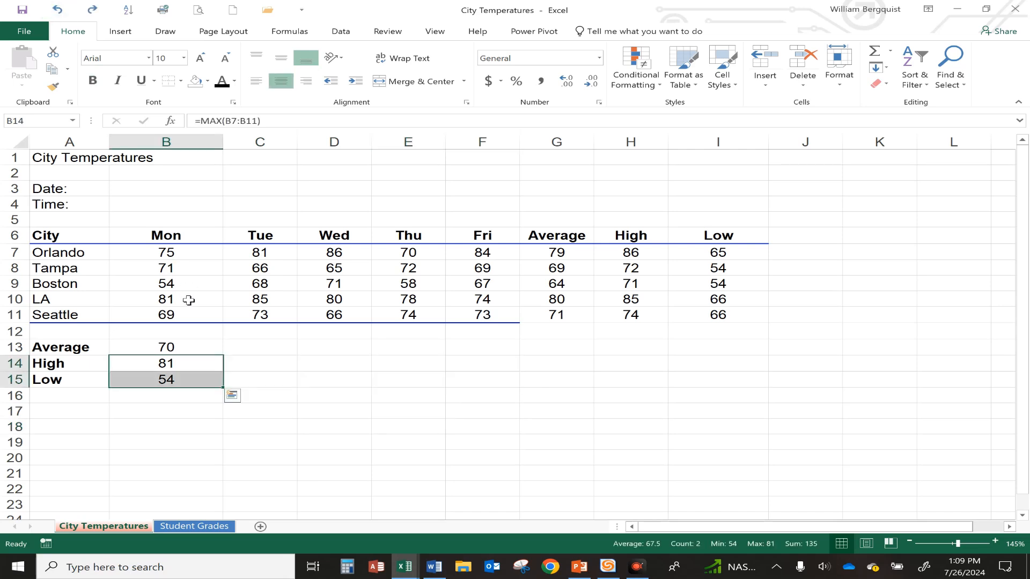
# Fill Monday's Average, High and Low formulas across to Friday and remove the decimals from the weekday averages
pyautogui.moveTo(185, 347); pyautogui.dragTo(511, 394)
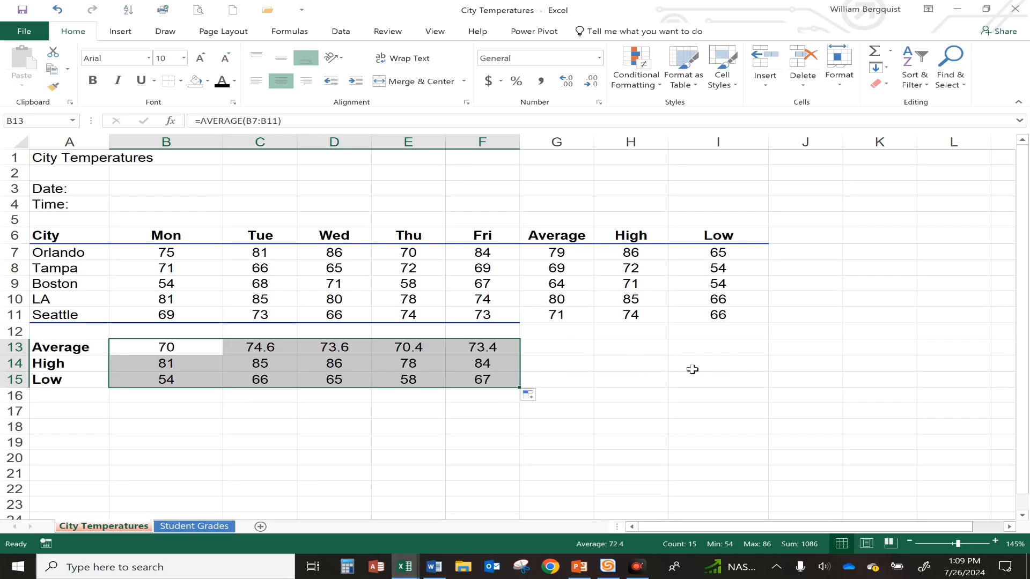
pyautogui.moveTo(150, 345); pyautogui.dragTo(479, 349)
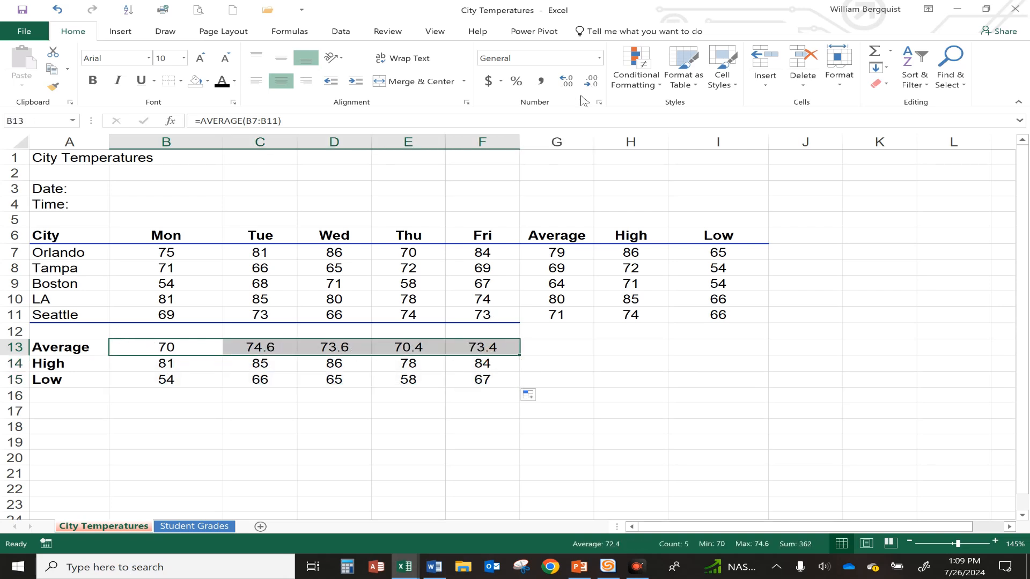
pyautogui.click(590, 82)
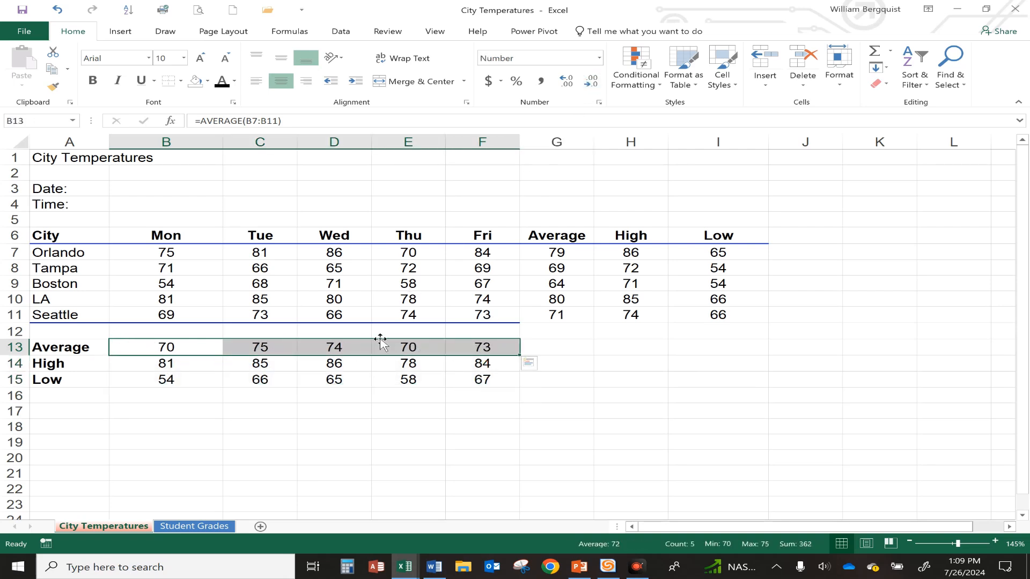
# Change Boston's Tuesday temperature to 85 and its Wednesday temperature to 100
pyautogui.click(375, 376)
pyautogui.click(288, 274)
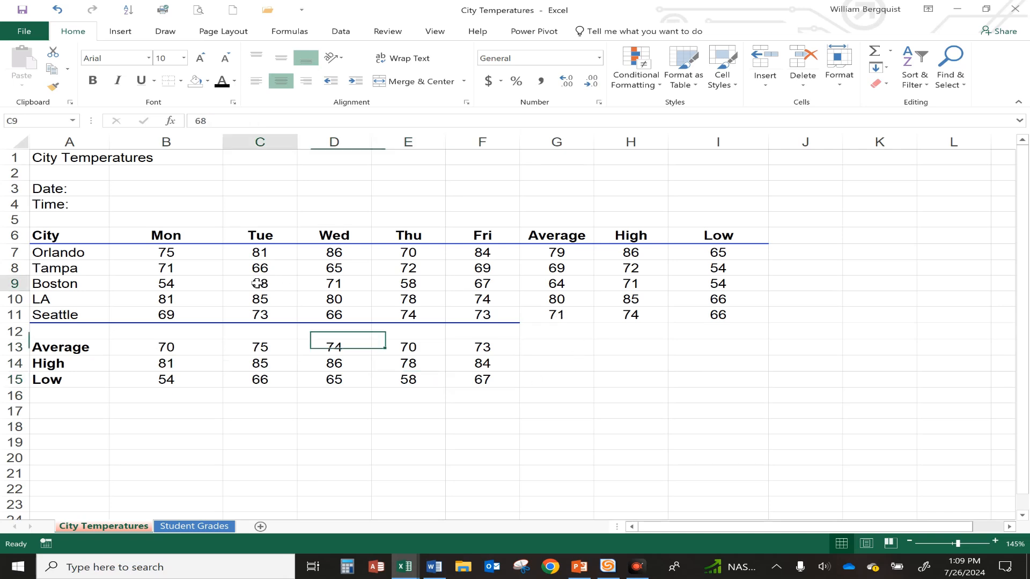
pyautogui.write('85')
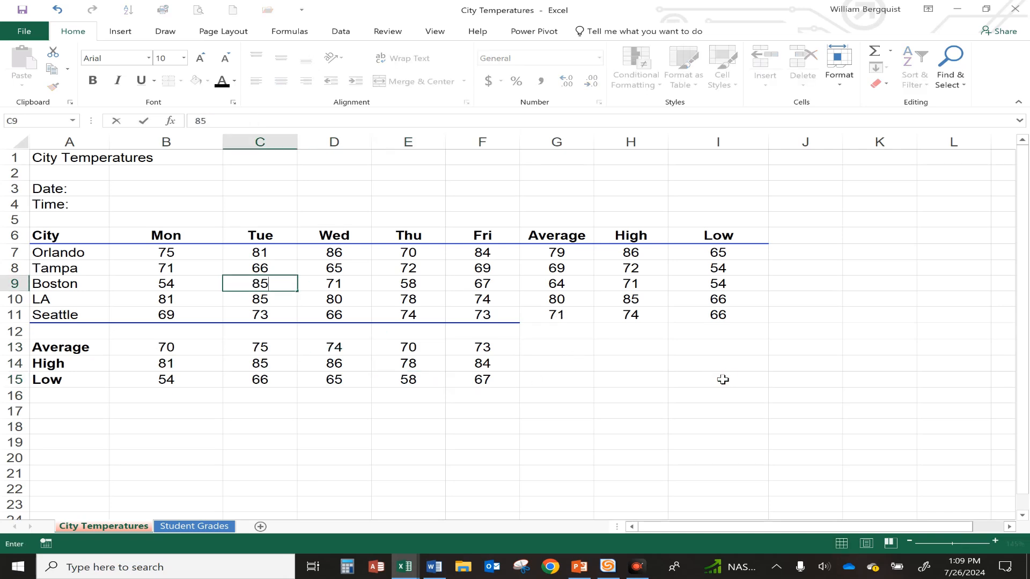
pyautogui.press('Return')
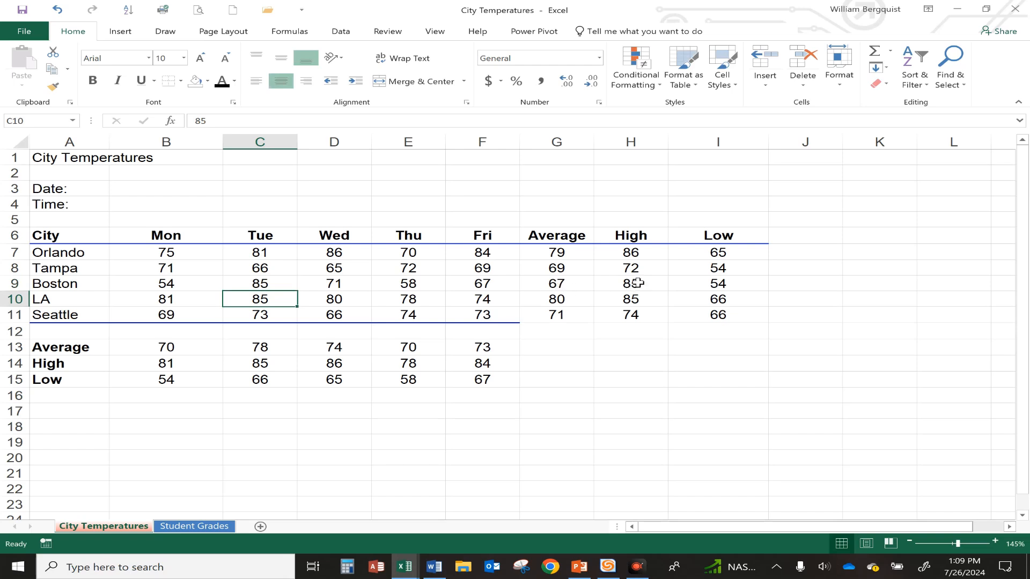
pyautogui.click(346, 284)
pyautogui.write('100')
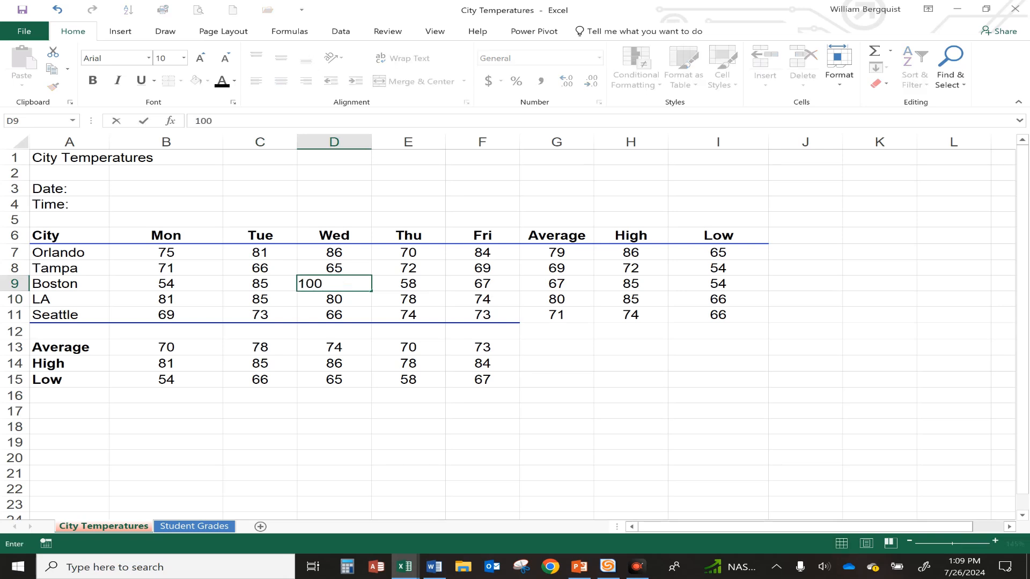
pyautogui.press('Return')
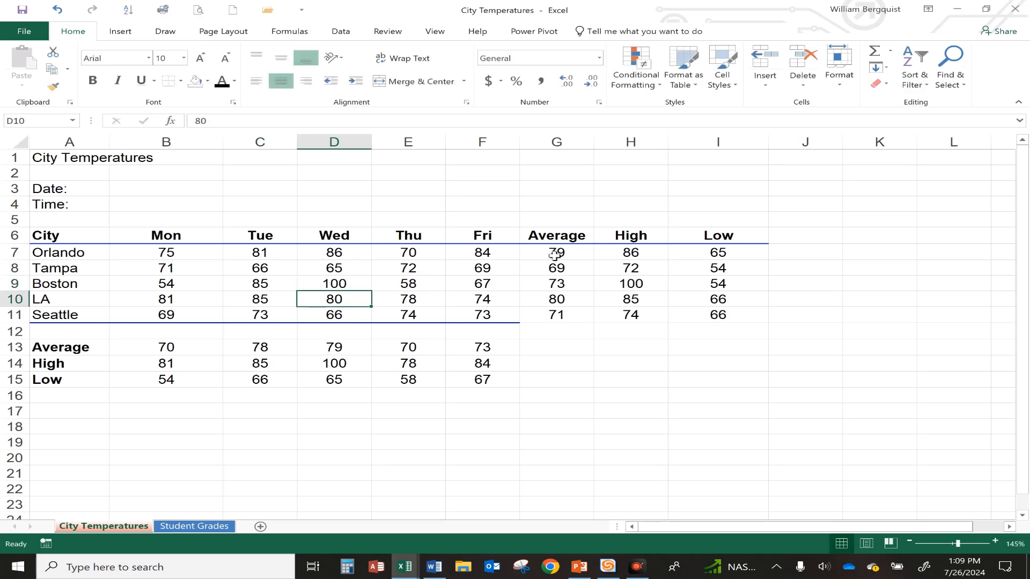
# Examine the recalculated Low, High and Average formulas in I9, E14 and C13
pyautogui.click(717, 282)
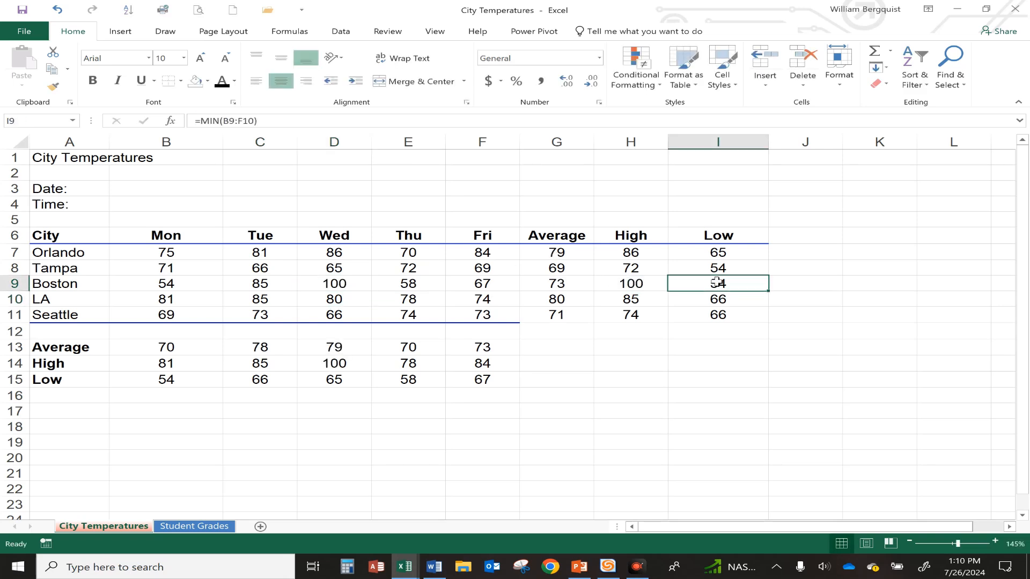
pyautogui.click(397, 365)
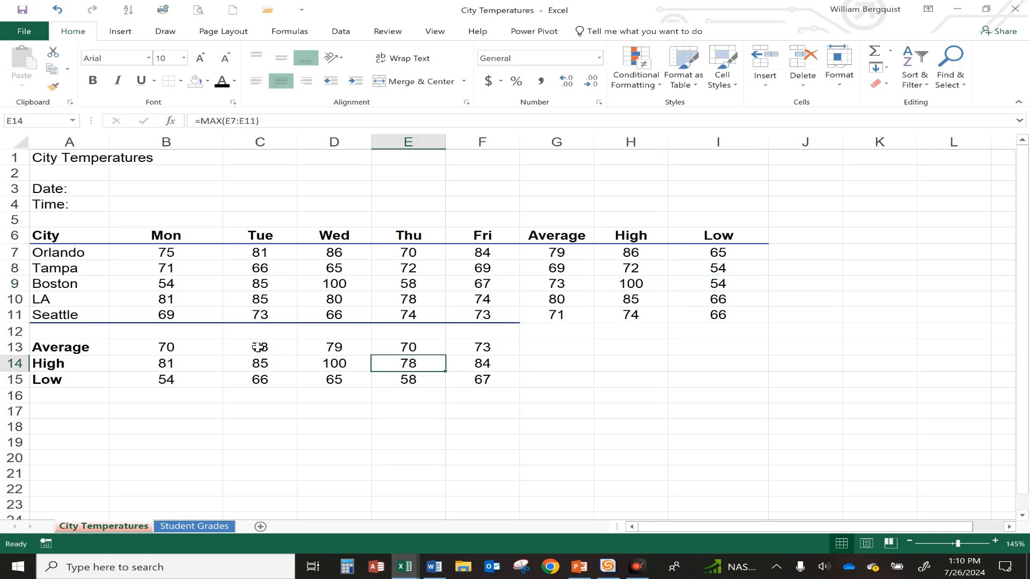
pyautogui.click(262, 344)
pyautogui.click(51, 158)
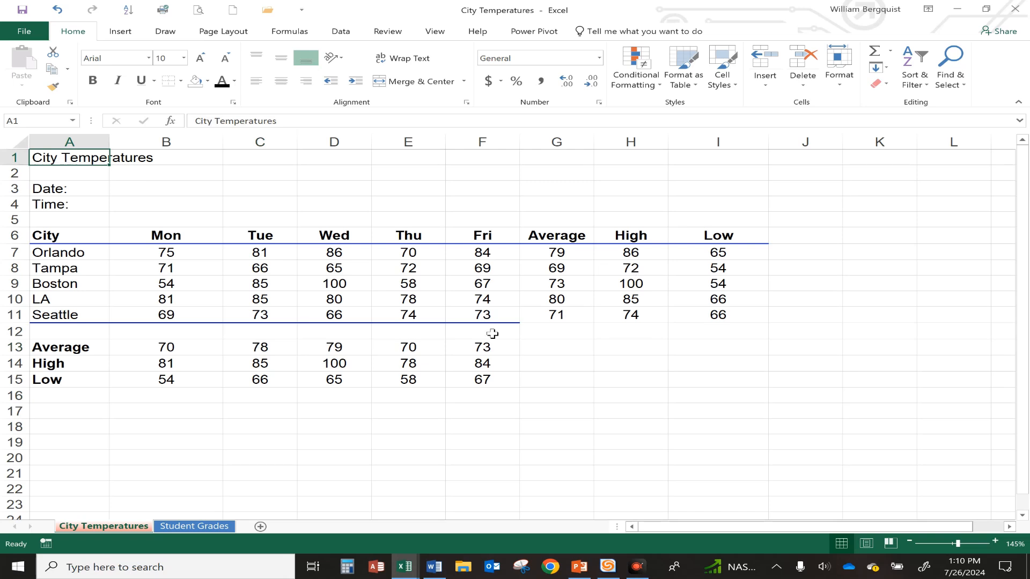
# Switch to the Student Grades sheet and use AutoSum's Average in L9 to average the first student's tests B9:K9
pyautogui.click(200, 528)
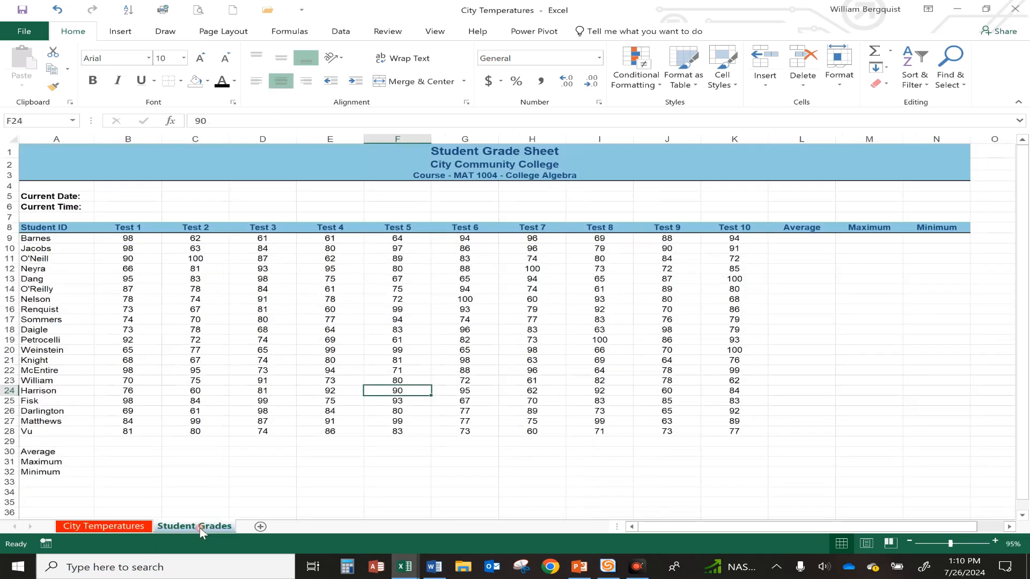
pyautogui.click(329, 311)
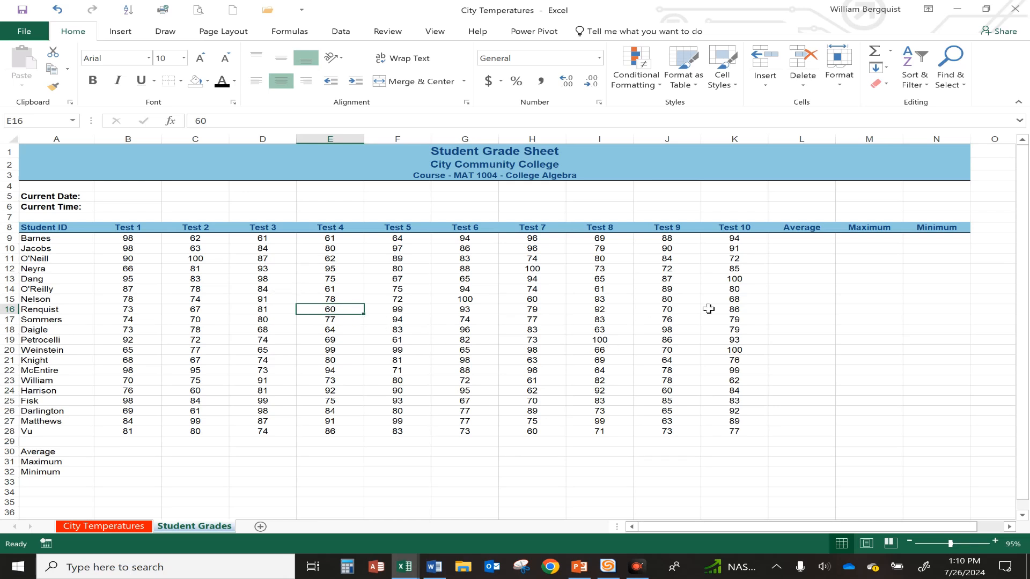
pyautogui.click(802, 237)
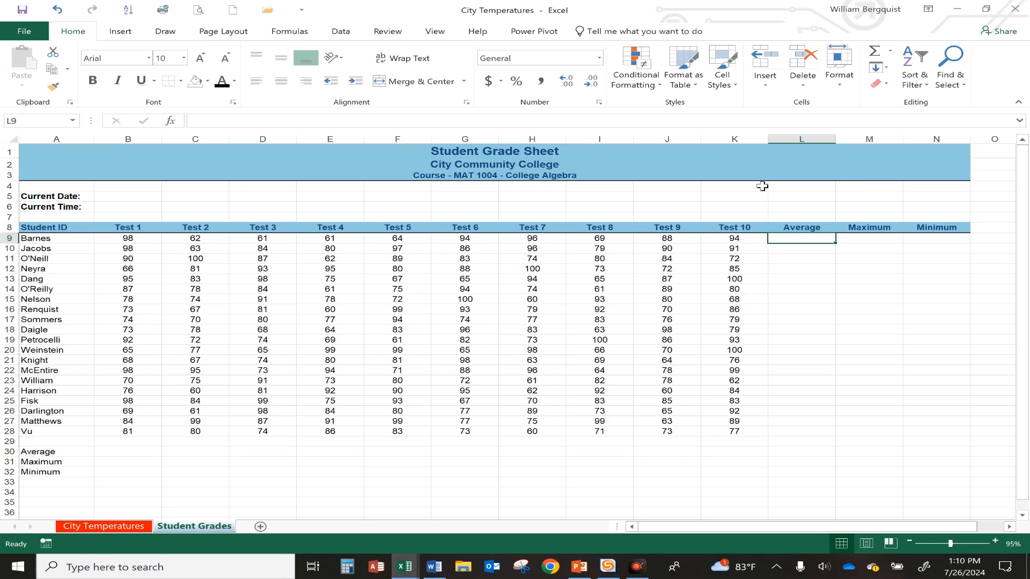
pyautogui.click(891, 52)
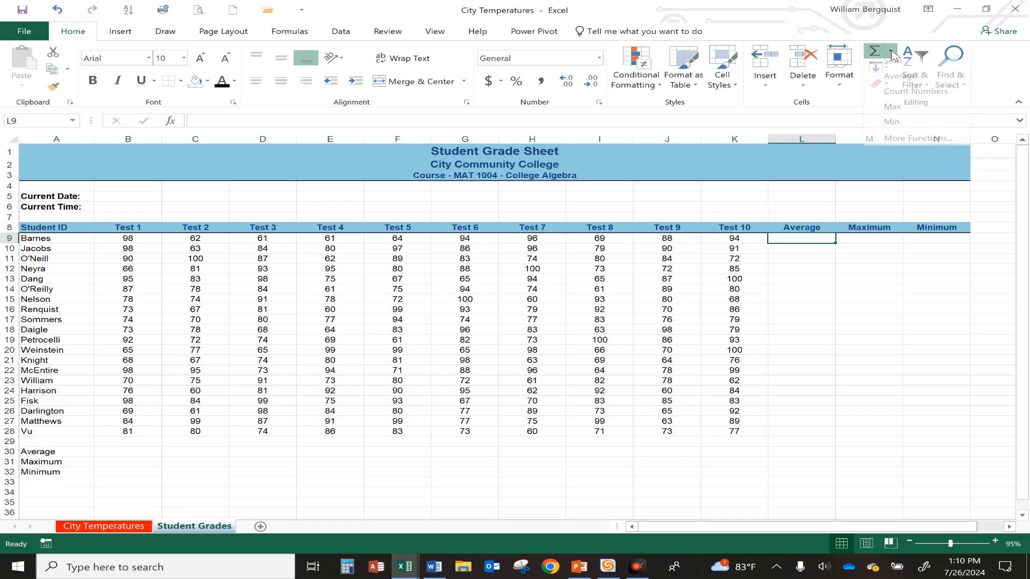
pyautogui.click(898, 84)
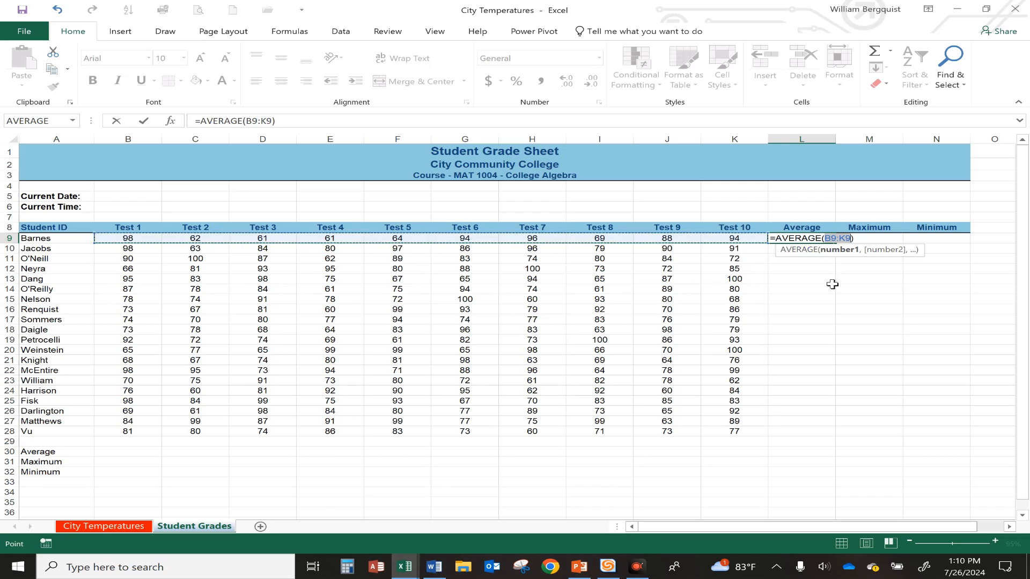
pyautogui.press('Return')
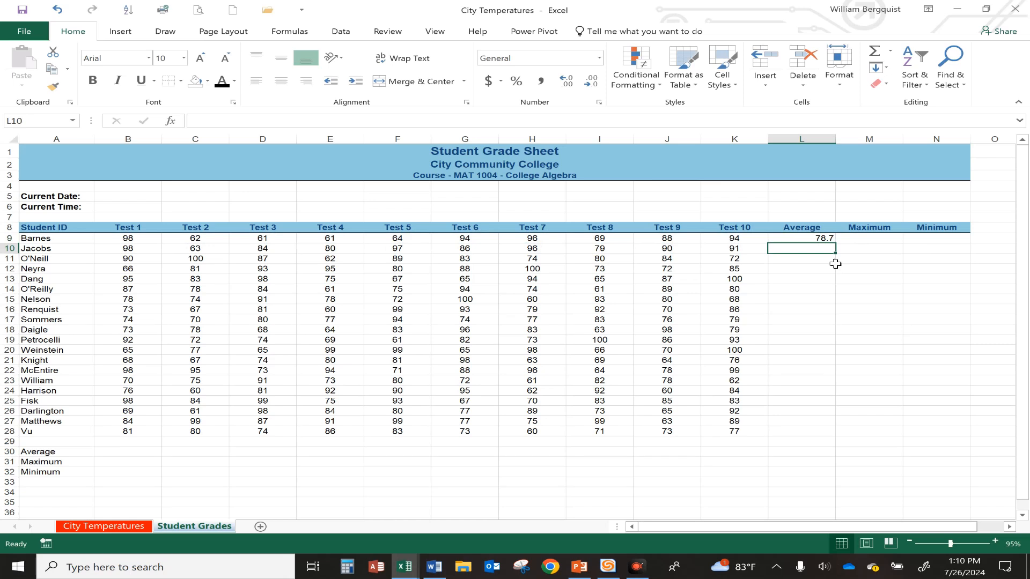
pyautogui.click(822, 237)
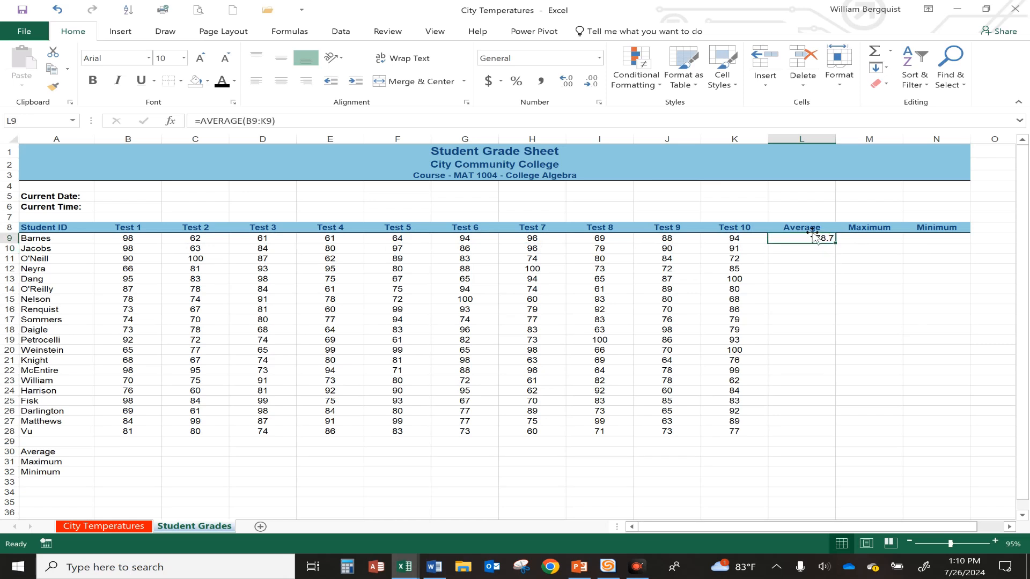
# Center the first student's average in L9 and remove its decimal places
pyautogui.click(280, 82)
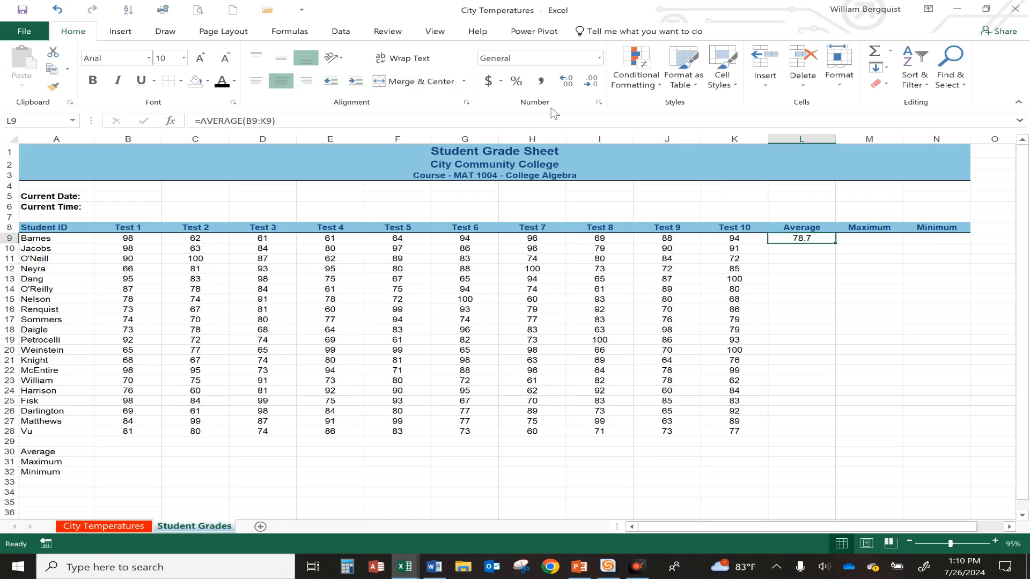
pyautogui.click(590, 82)
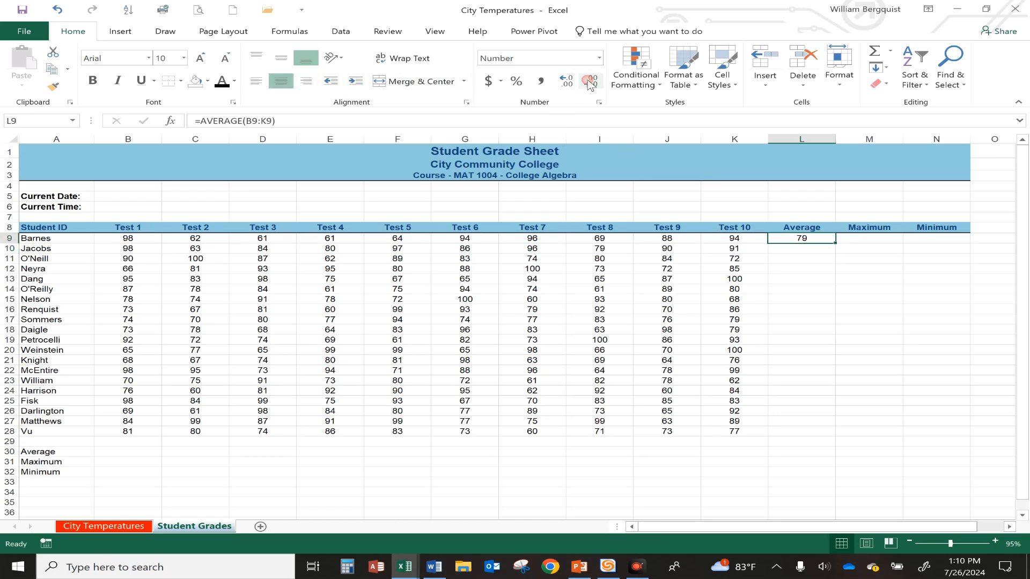
# Insert a MAX formula in M9 over the first student's tests B9:K9 and center it
pyautogui.click(884, 237)
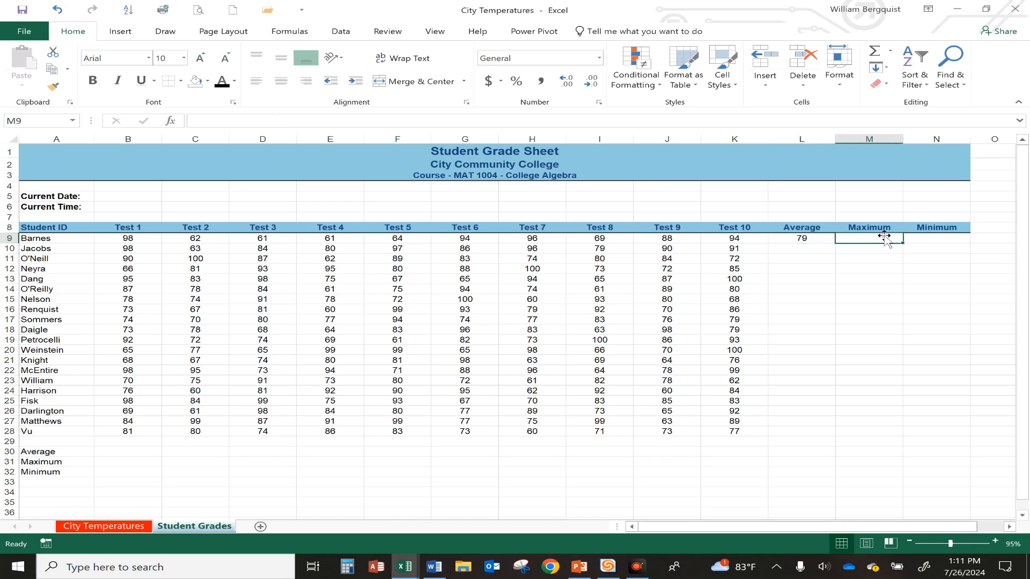
pyautogui.click(891, 51)
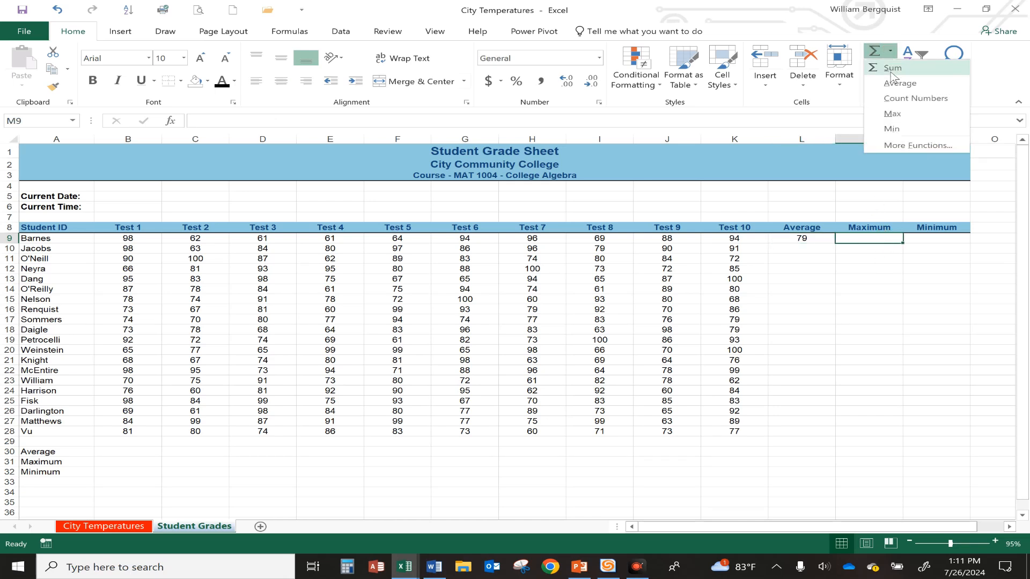
pyautogui.click(893, 114)
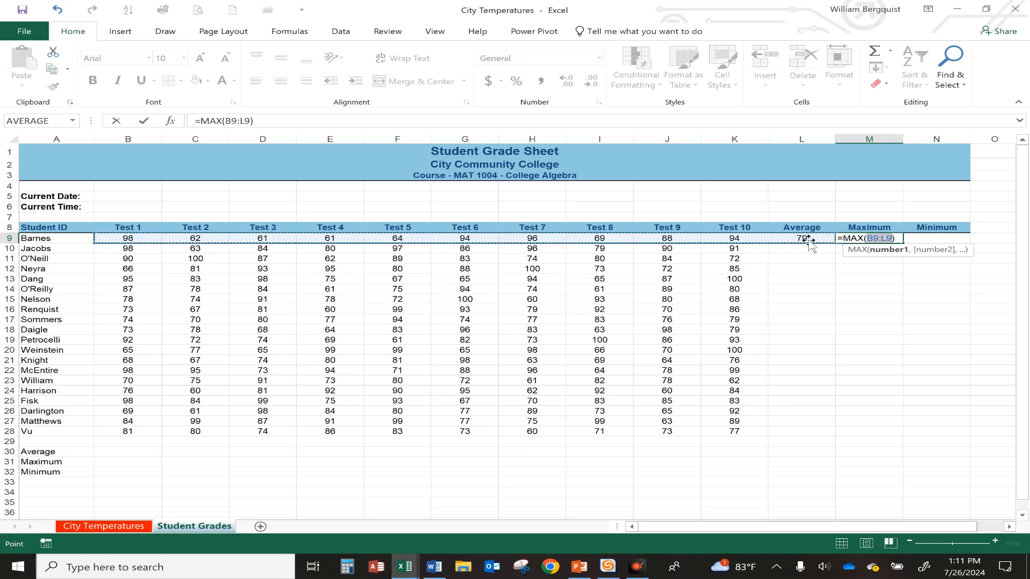
pyautogui.moveTo(143, 236); pyautogui.dragTo(740, 241)
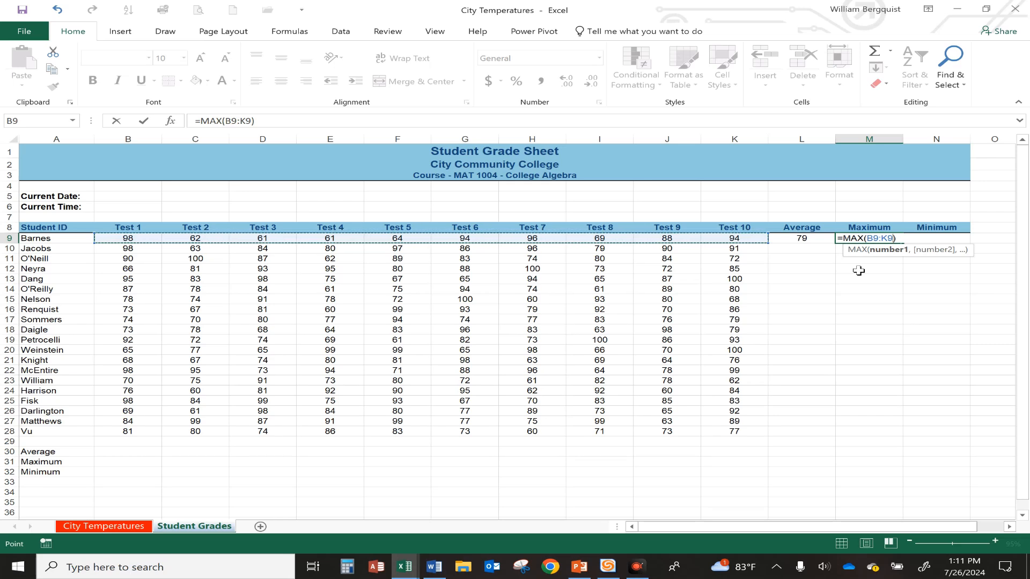
pyautogui.hotkey('ctrl', 'Return')
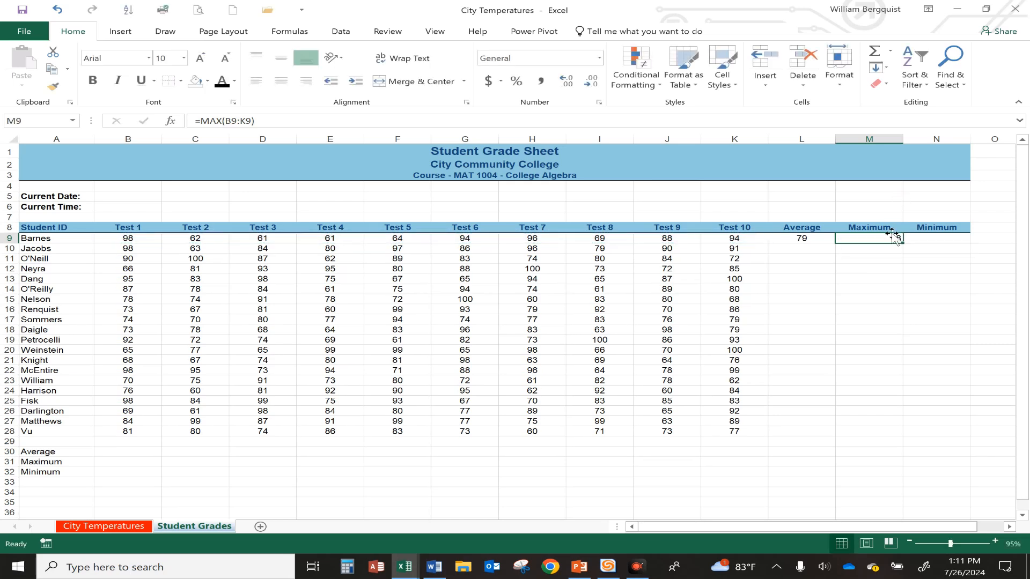
pyautogui.click(283, 81)
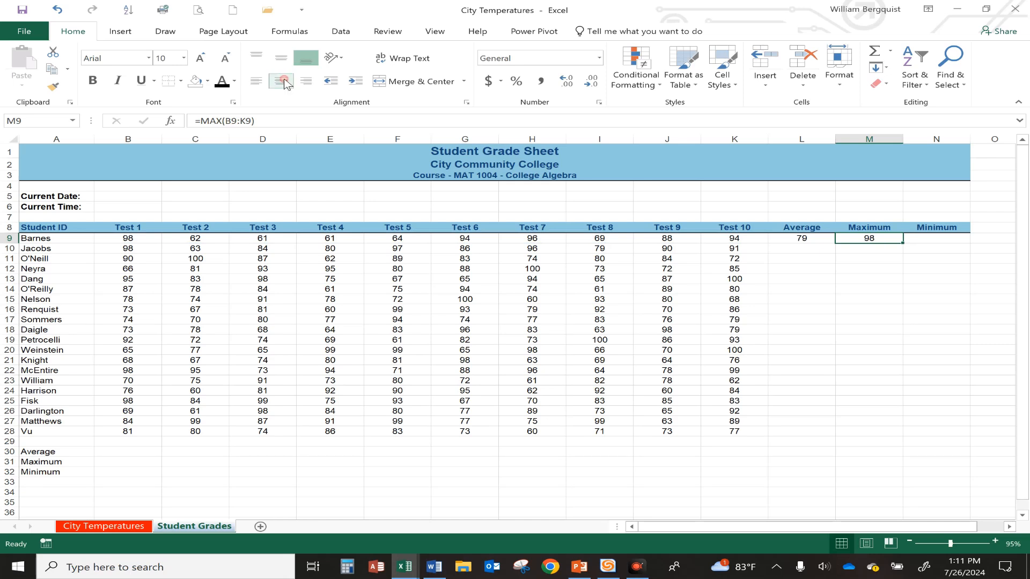
# Insert a MIN formula in N9 over B9:K9 and center it
pyautogui.click(933, 237)
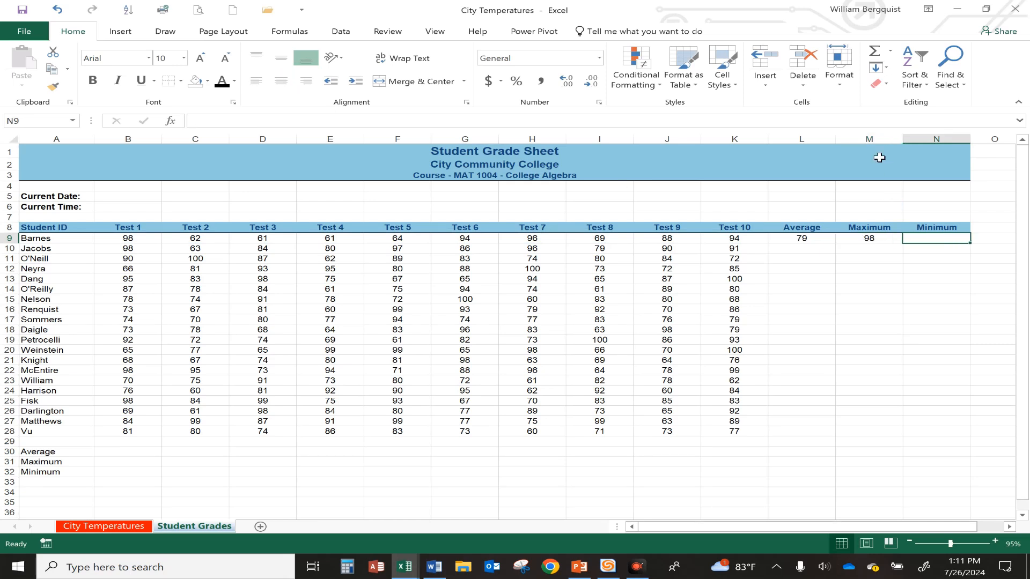
pyautogui.click(891, 48)
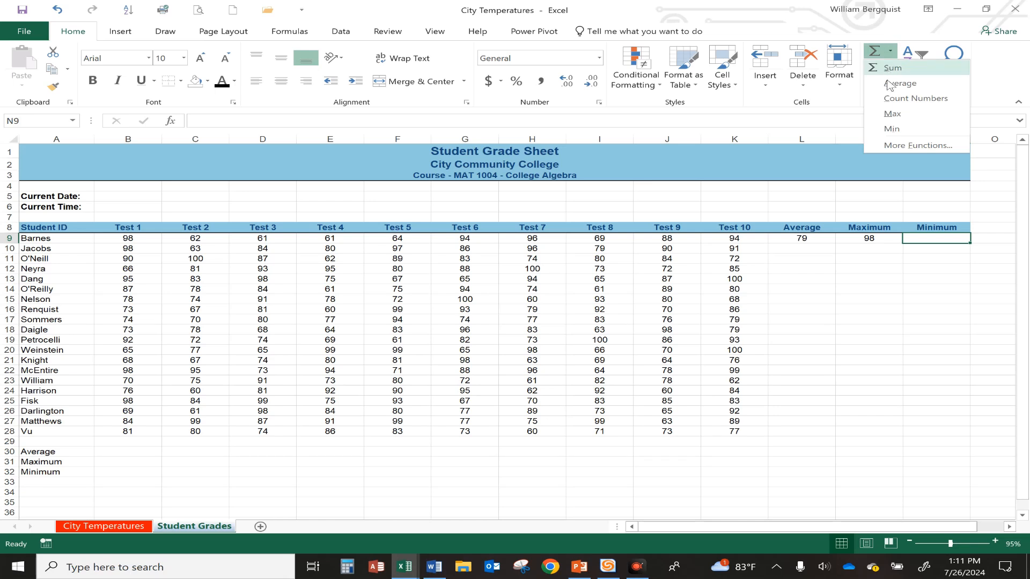
pyautogui.click(893, 129)
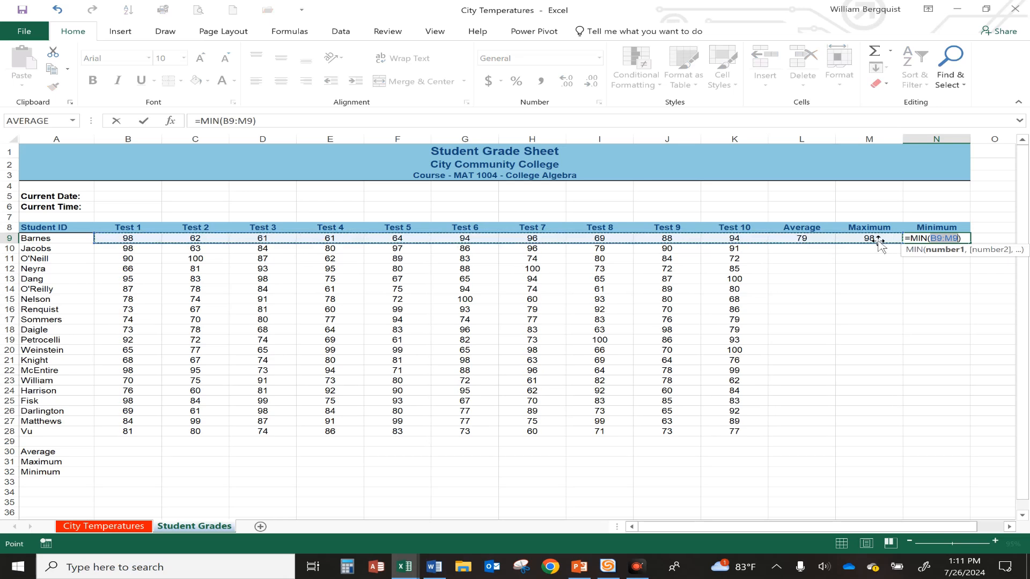
pyautogui.moveTo(126, 238); pyautogui.dragTo(747, 237)
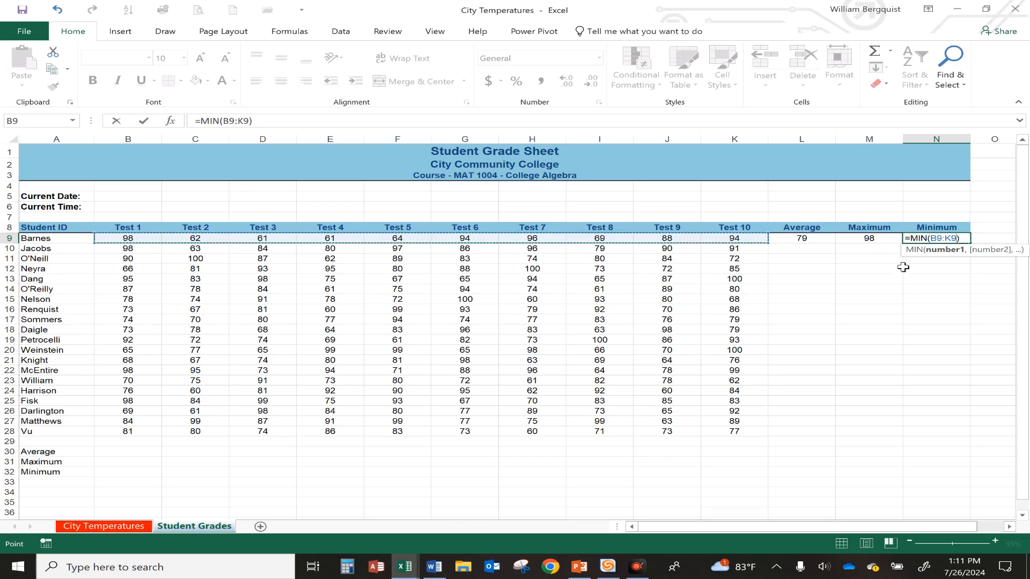
pyautogui.press('Return')
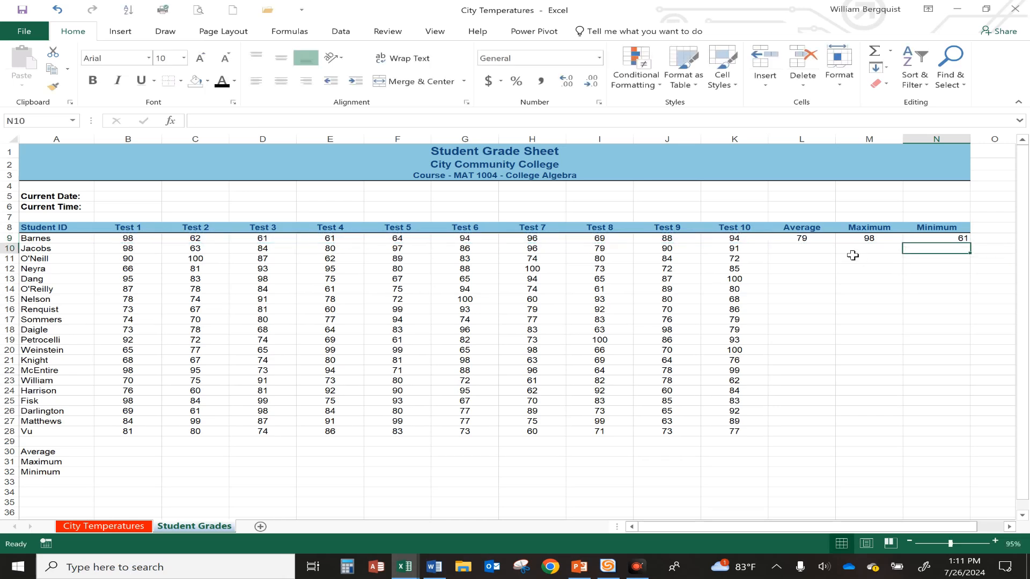
pyautogui.click(949, 236)
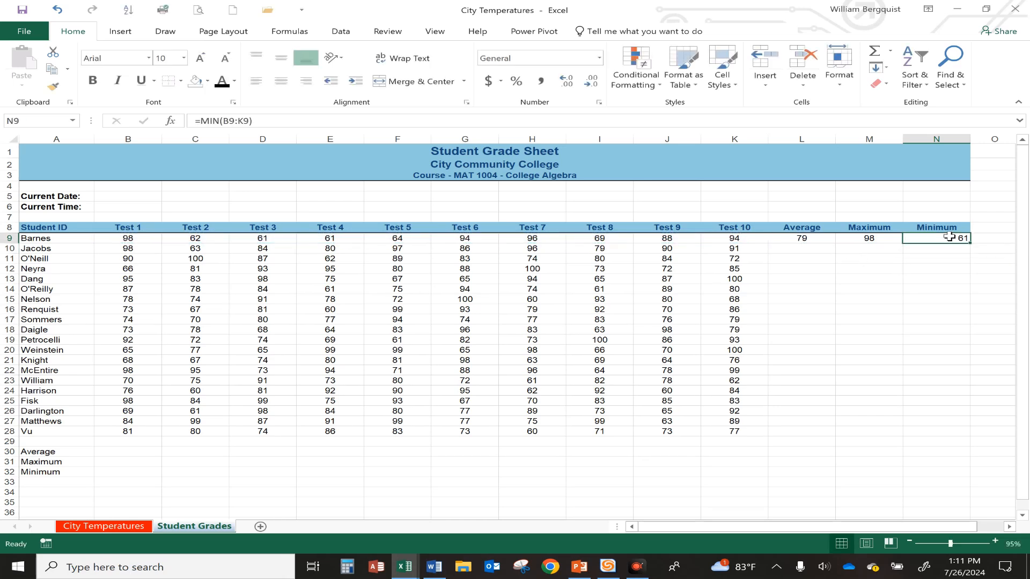
pyautogui.click(280, 83)
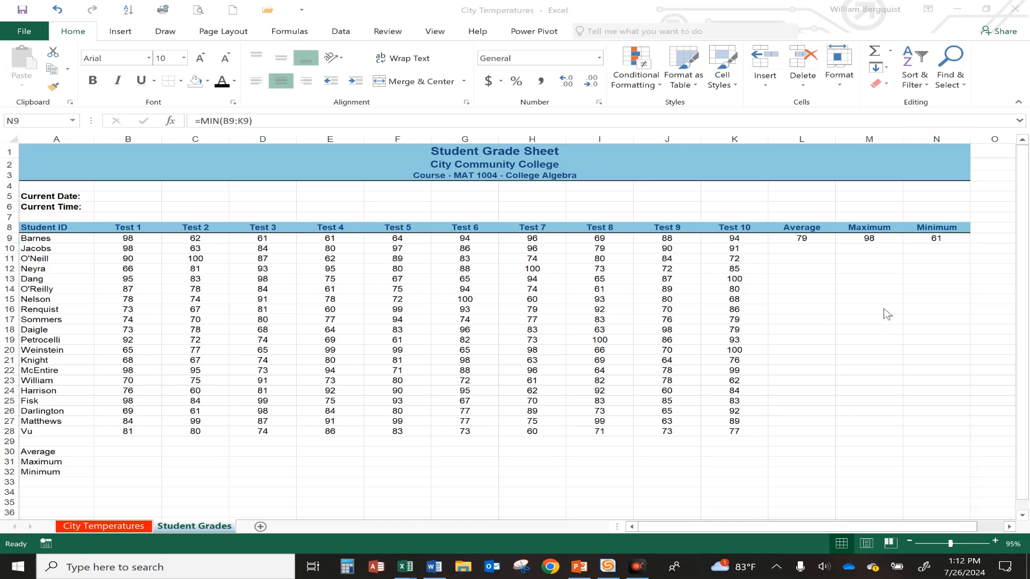
# Fill the Average, Maximum and Minimum formulas in L9:N9 down to row 28 for all students
pyautogui.click(817, 239)
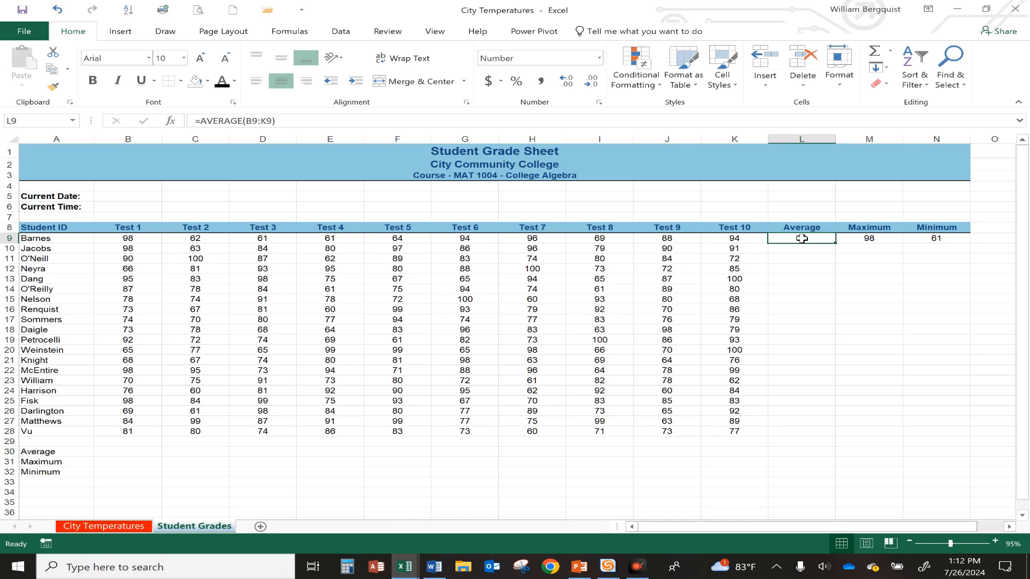
pyautogui.moveTo(802, 239); pyautogui.dragTo(916, 237)
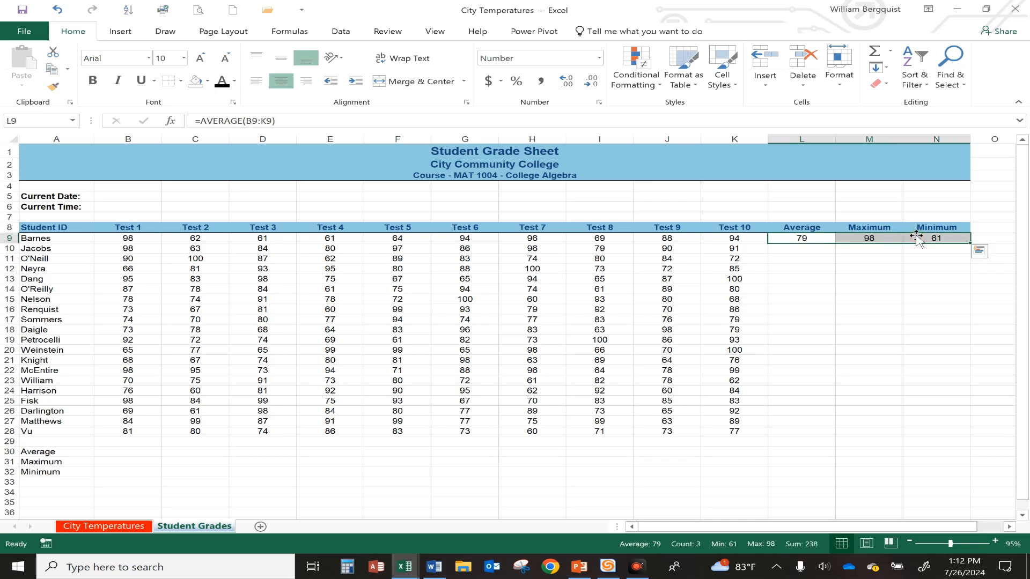
pyautogui.doubleClick(970, 243)
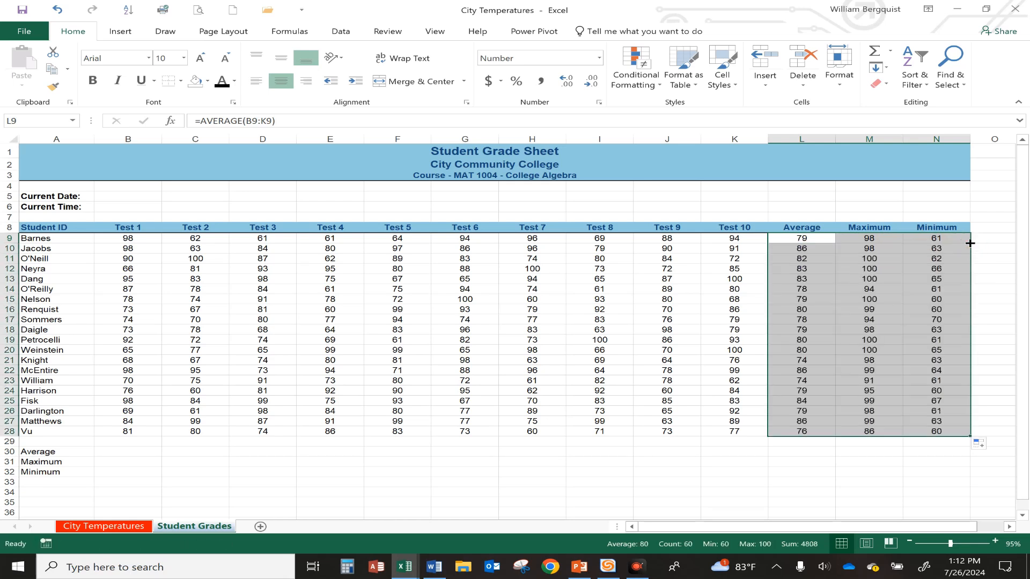
# Inspect the copied Maximum formulas in a few student rows
pyautogui.click(902, 318)
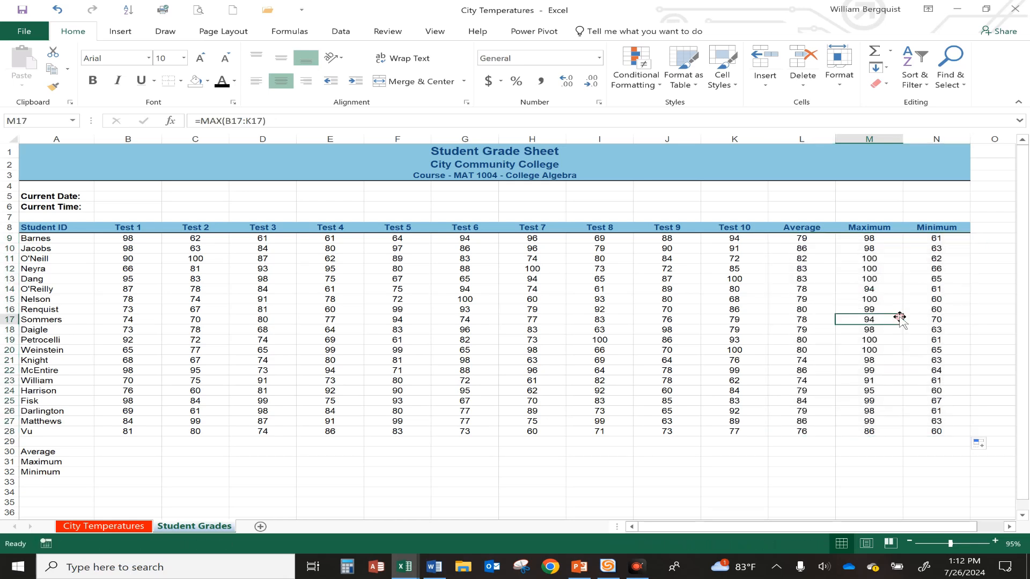
pyautogui.click(874, 370)
pyautogui.click(852, 299)
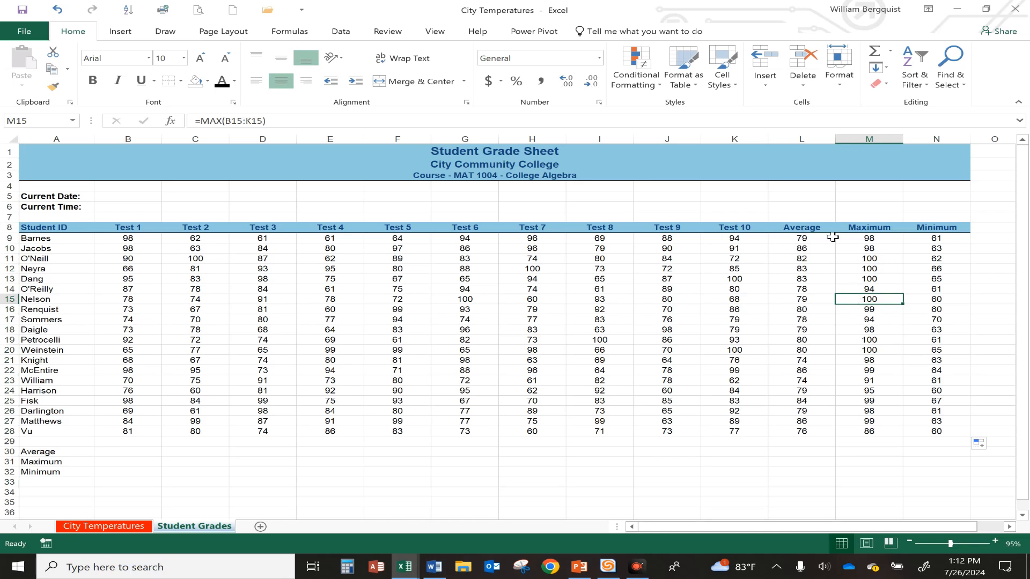
# Shade the Average, Maximum and Minimum results L9:N28 with a light blue fill
pyautogui.moveTo(802, 238); pyautogui.dragTo(918, 433)
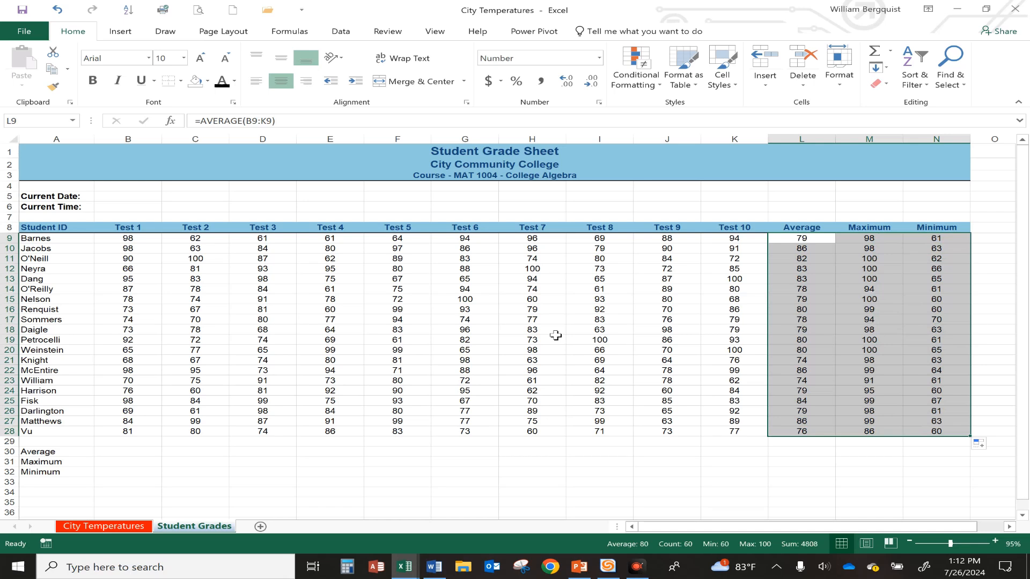
pyautogui.click(207, 80)
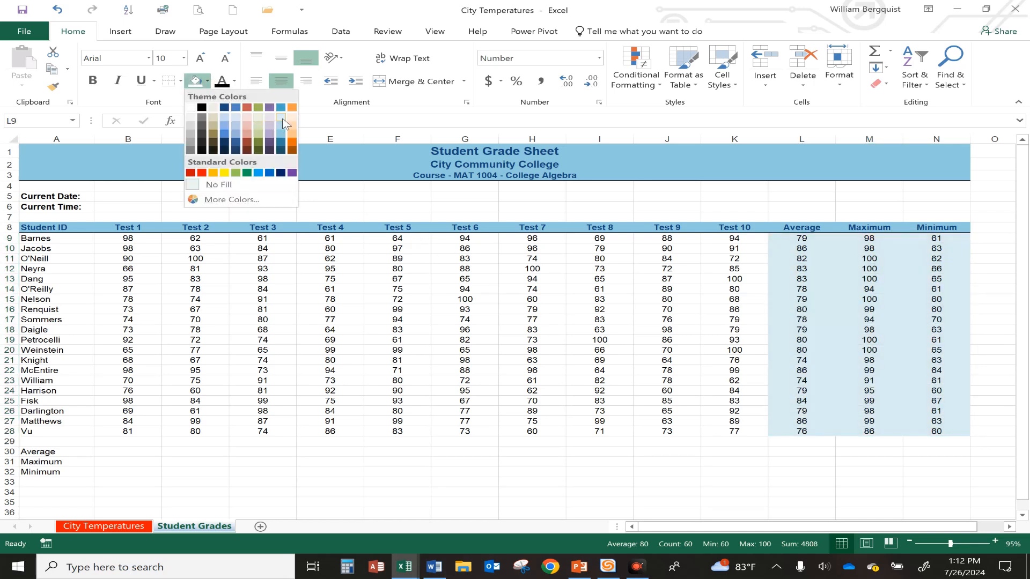
pyautogui.click(283, 124)
# Inspect the Average, Maximum and Minimum formulas in several student rows
pyautogui.click(595, 338)
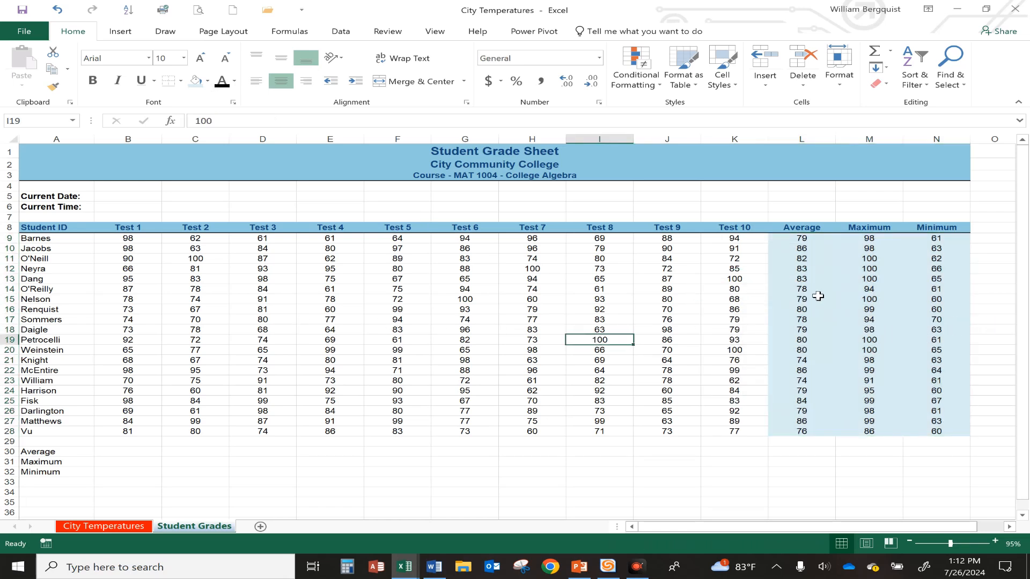
pyautogui.click(814, 278)
pyautogui.click(861, 288)
pyautogui.click(932, 288)
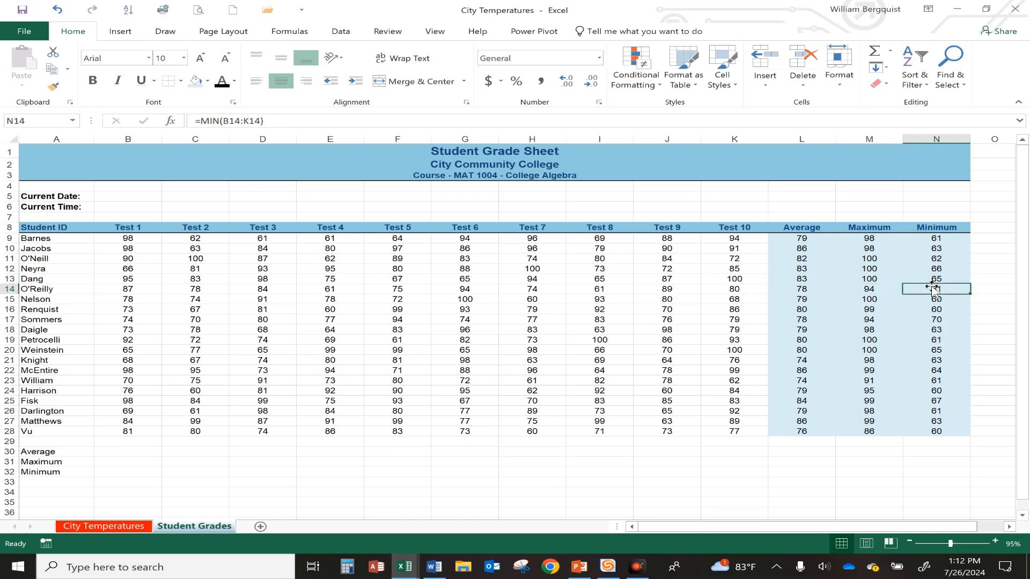
pyautogui.click(869, 291)
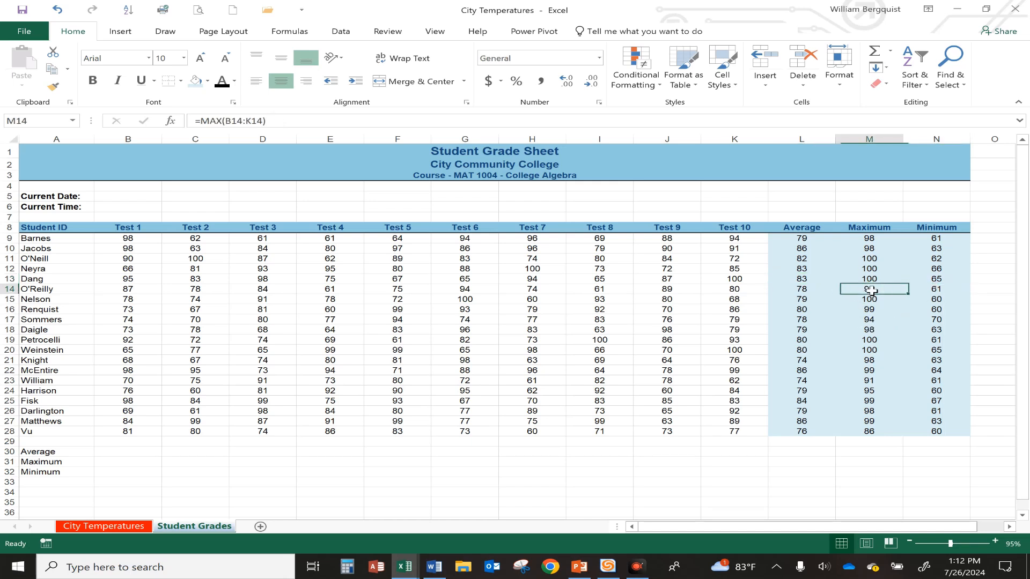
pyautogui.click(877, 321)
pyautogui.click(806, 298)
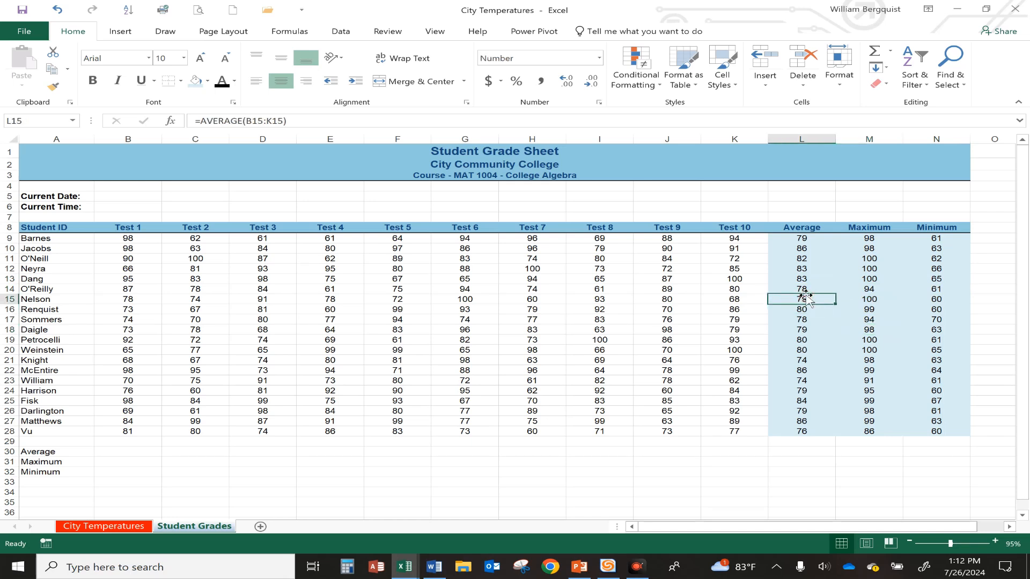
# Use AutoSum's Average in B30 to average the Test 1 scores B9:B28
pyautogui.click(110, 454)
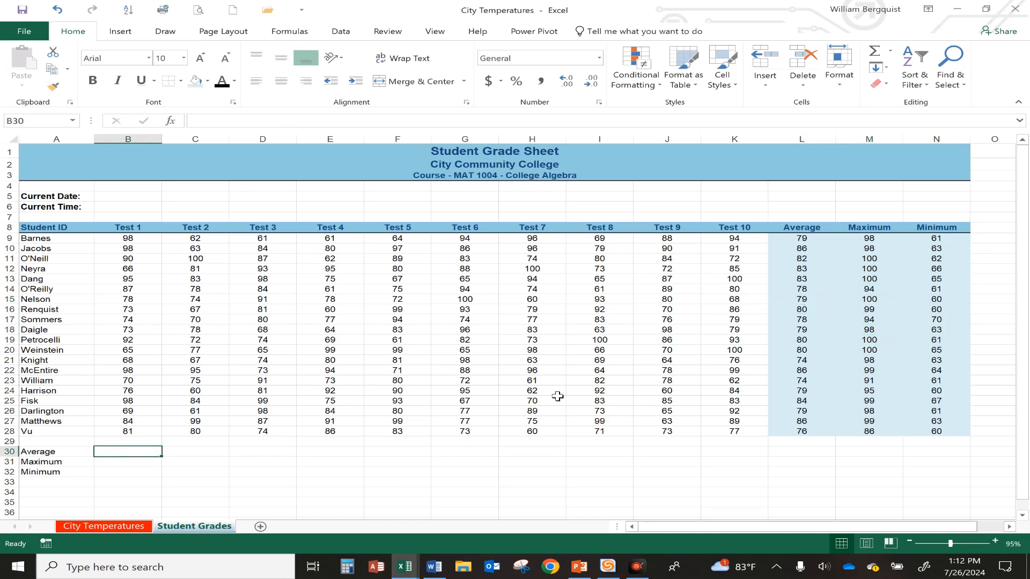
pyautogui.click(890, 51)
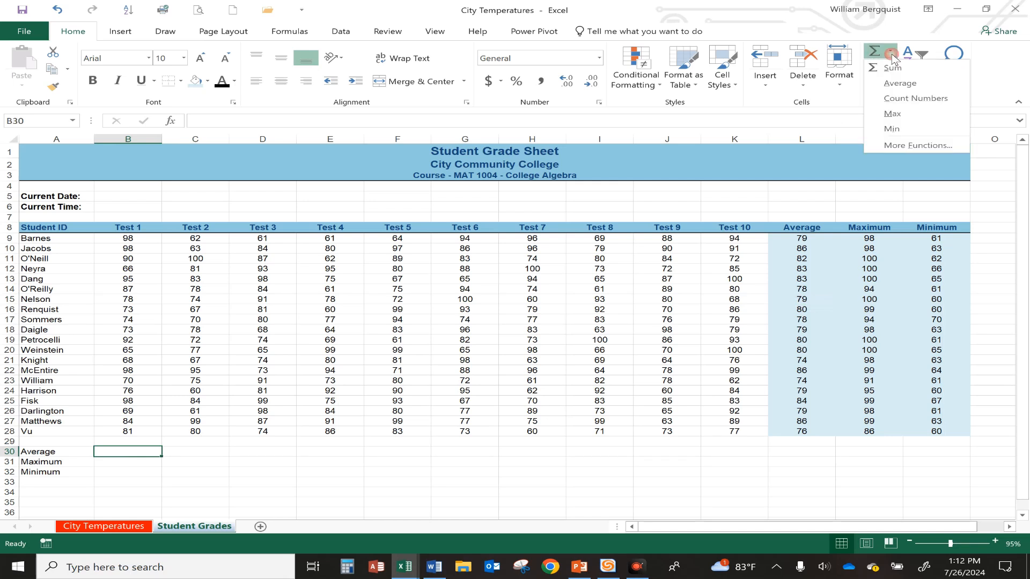
pyautogui.click(893, 86)
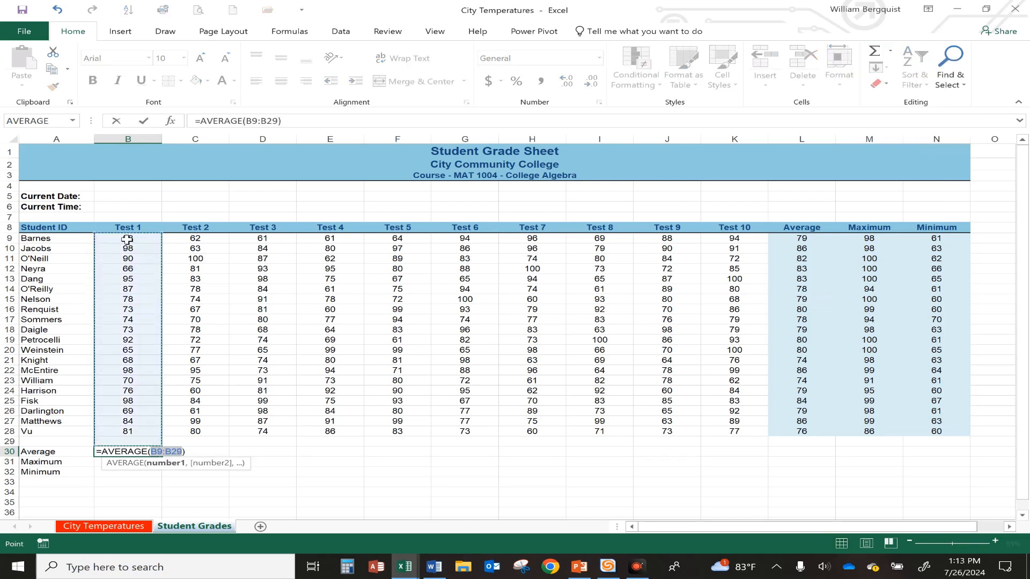
pyautogui.moveTo(127, 238); pyautogui.dragTo(128, 430)
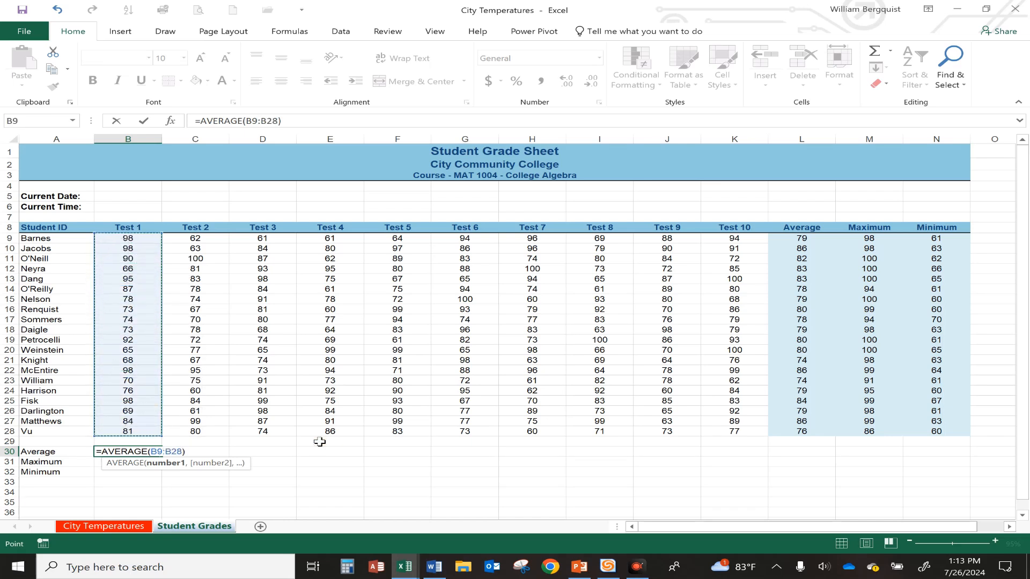
pyautogui.press('Return')
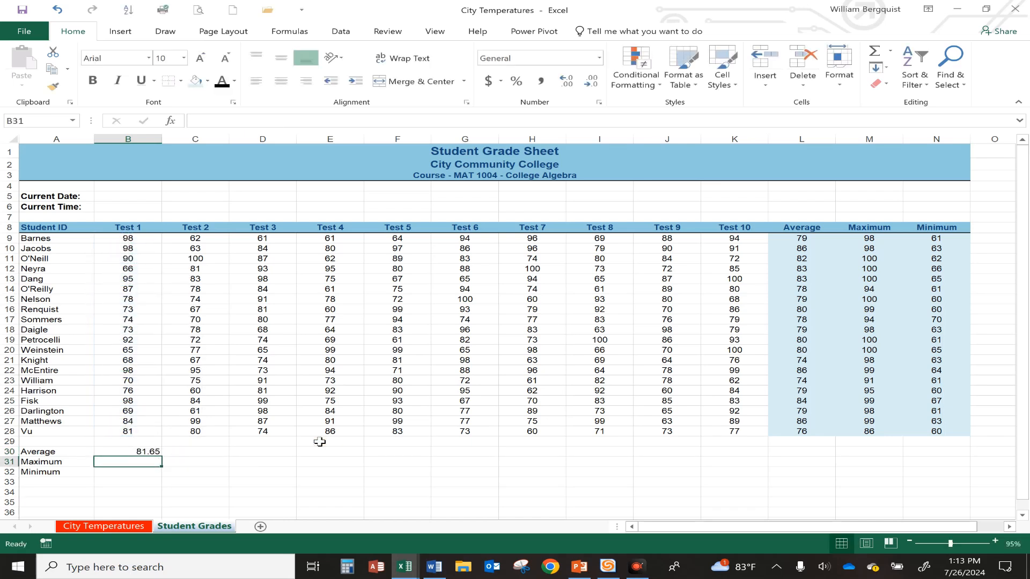
# Center the Test 1 average in B30 and remove its decimal places
pyautogui.click(140, 451)
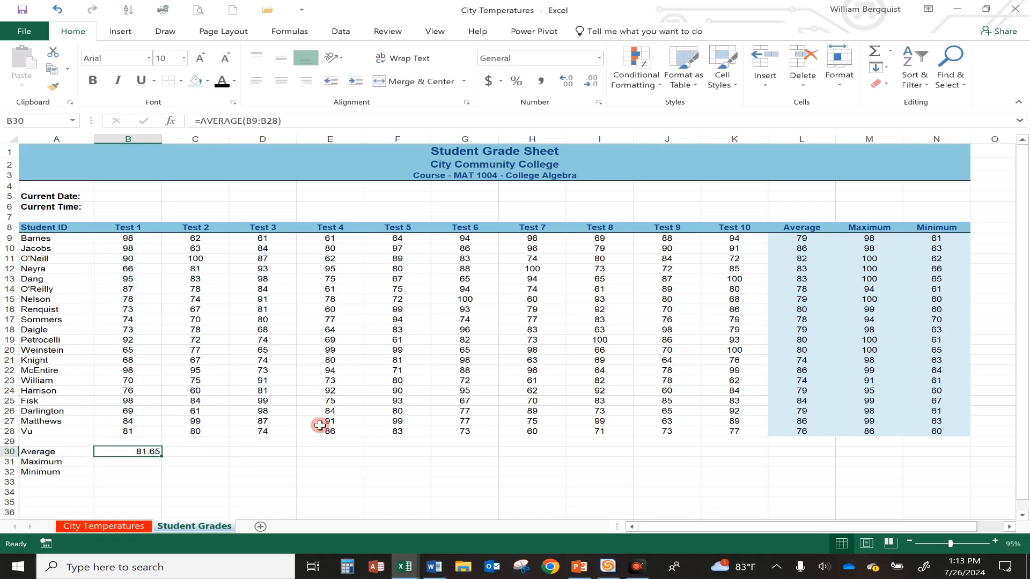
pyautogui.click(281, 82)
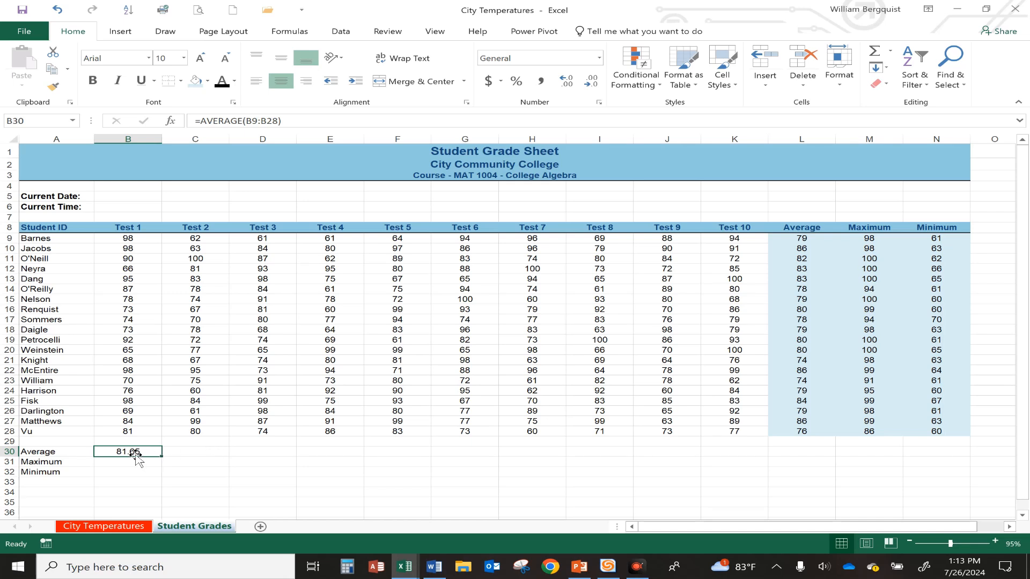
pyautogui.click(593, 82)
pyautogui.click(594, 82)
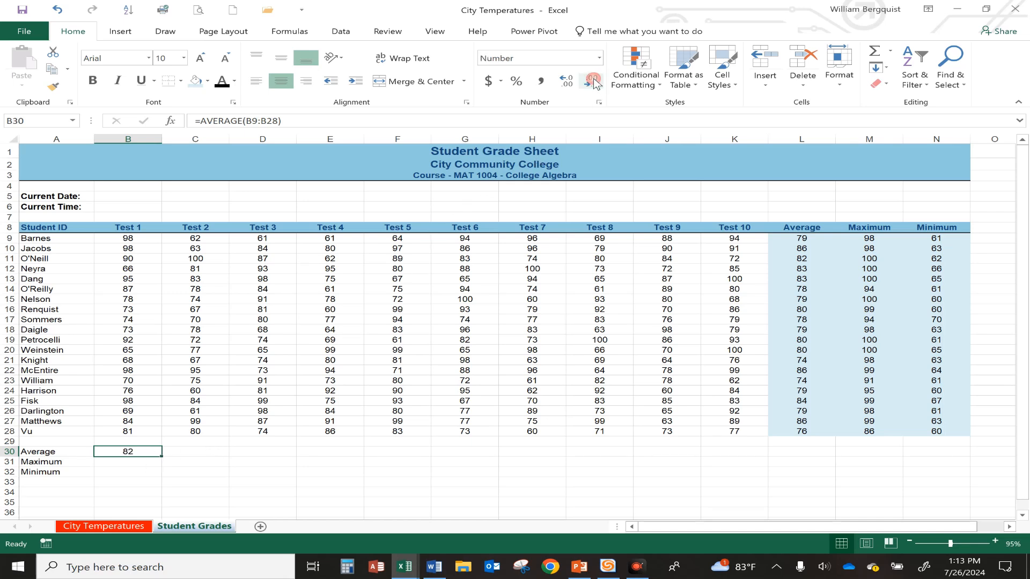
# Use AutoSum's Max in B31 to find the highest Test 1 score across B9:B28
pyautogui.click(134, 463)
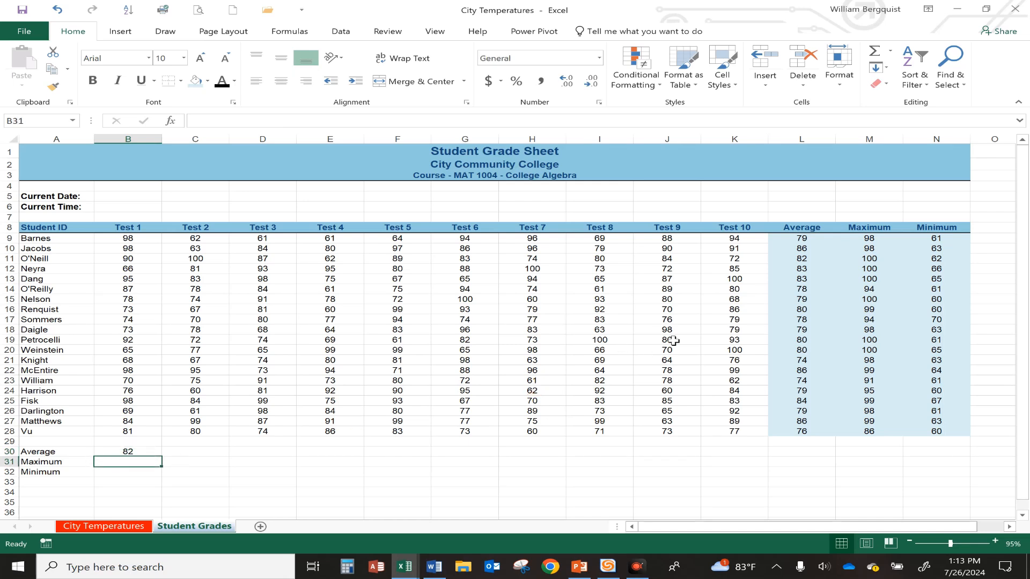
pyautogui.click(890, 51)
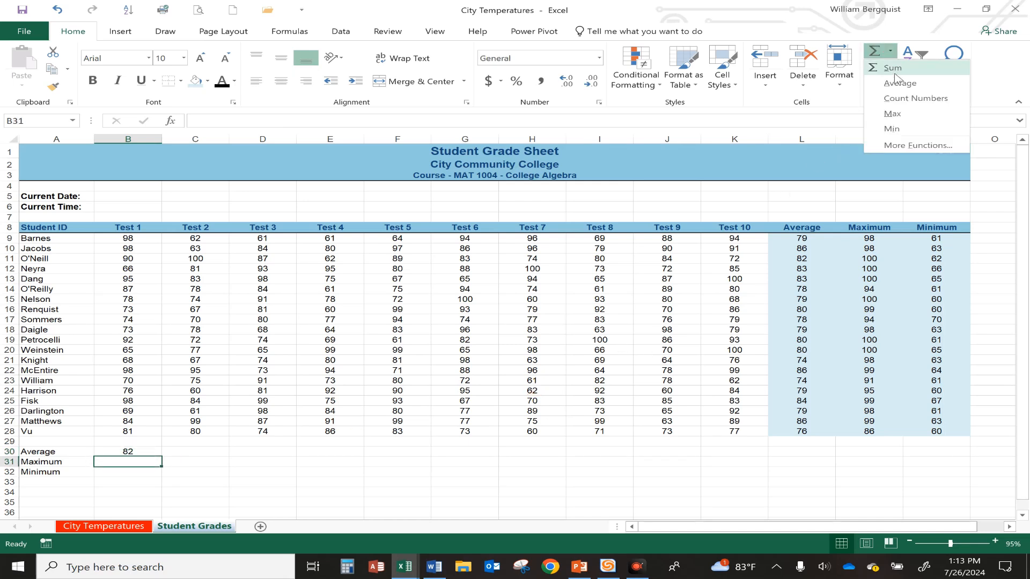
pyautogui.click(895, 114)
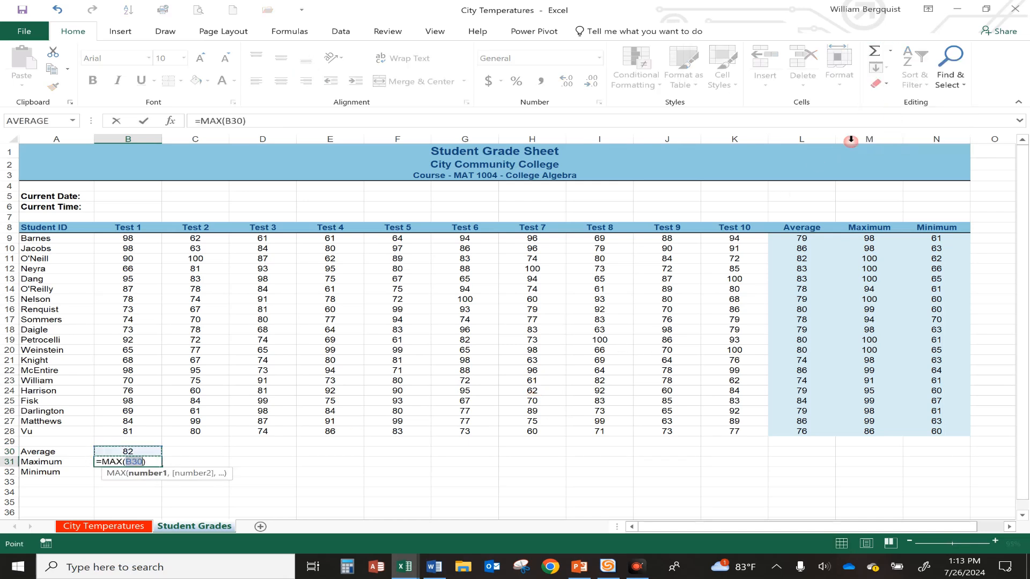
pyautogui.moveTo(134, 238); pyautogui.dragTo(126, 432)
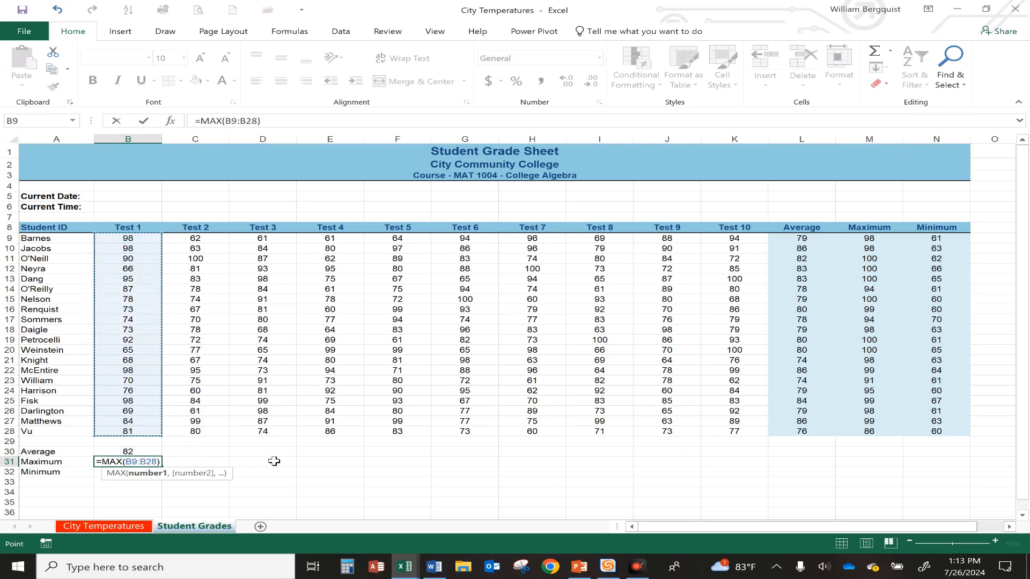
pyautogui.press('Return')
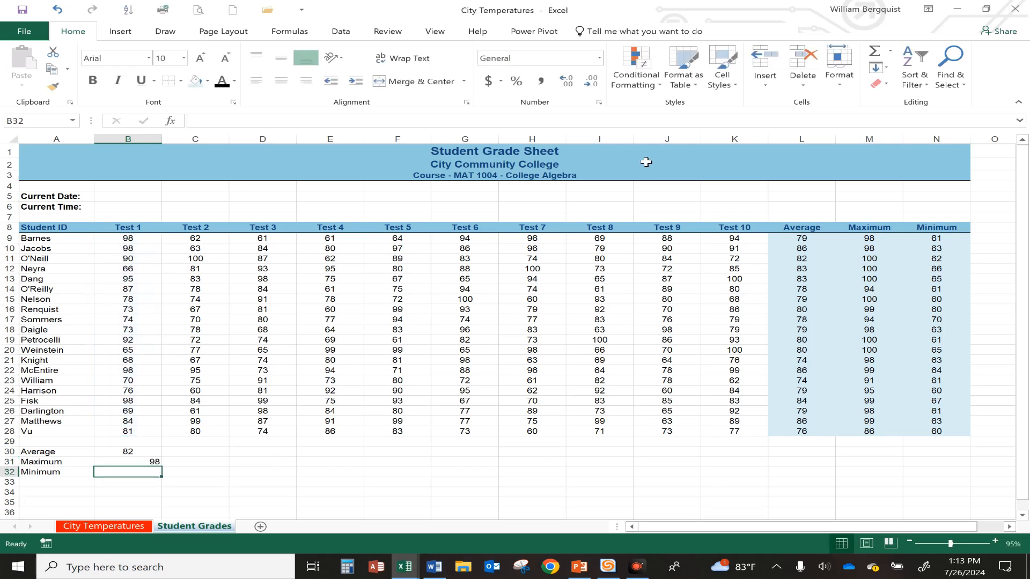
# Use AutoSum's Min in B32 for the Test 1 scores B9:B28, and center the Maximum and Minimum results B31:B32
pyautogui.click(894, 55)
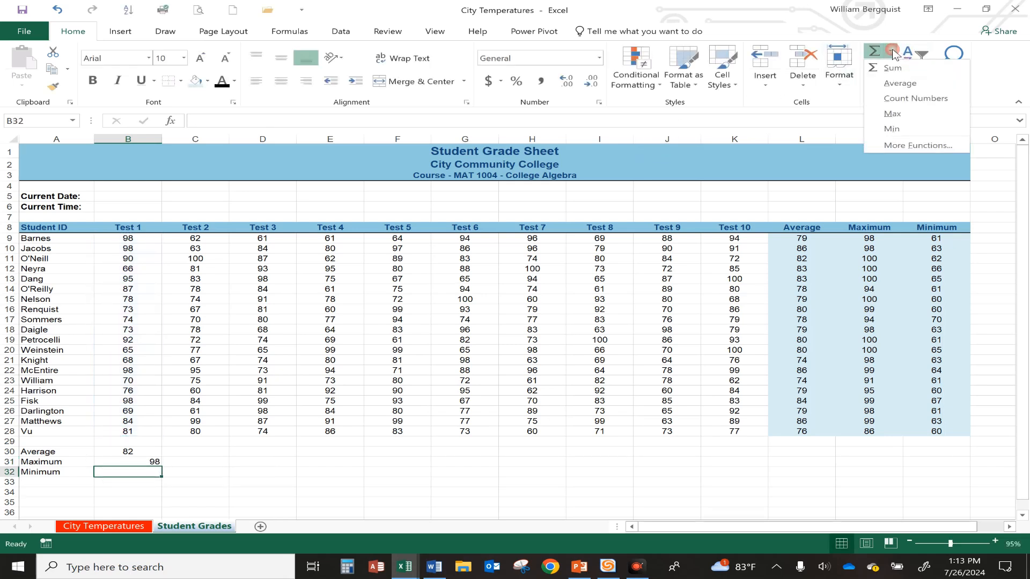
pyautogui.click(896, 126)
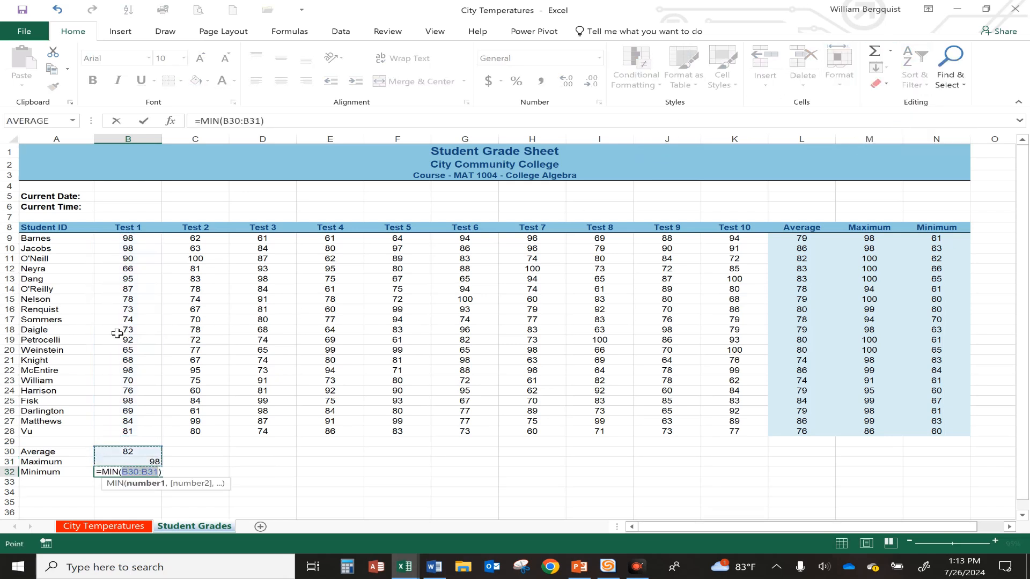
pyautogui.moveTo(128, 238); pyautogui.dragTo(147, 472)
pyautogui.press('Return')
pyautogui.click(146, 464)
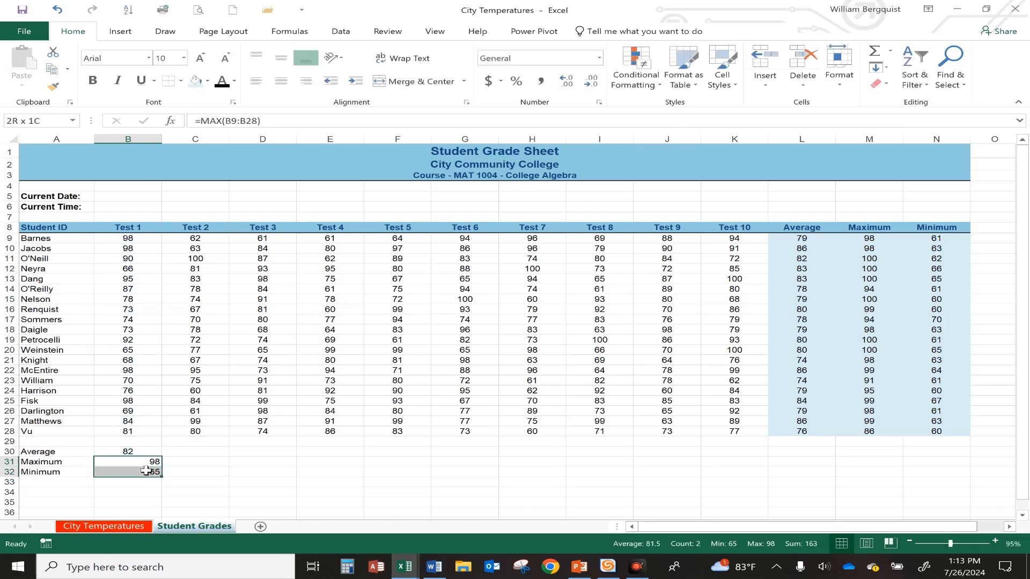
pyautogui.click(285, 85)
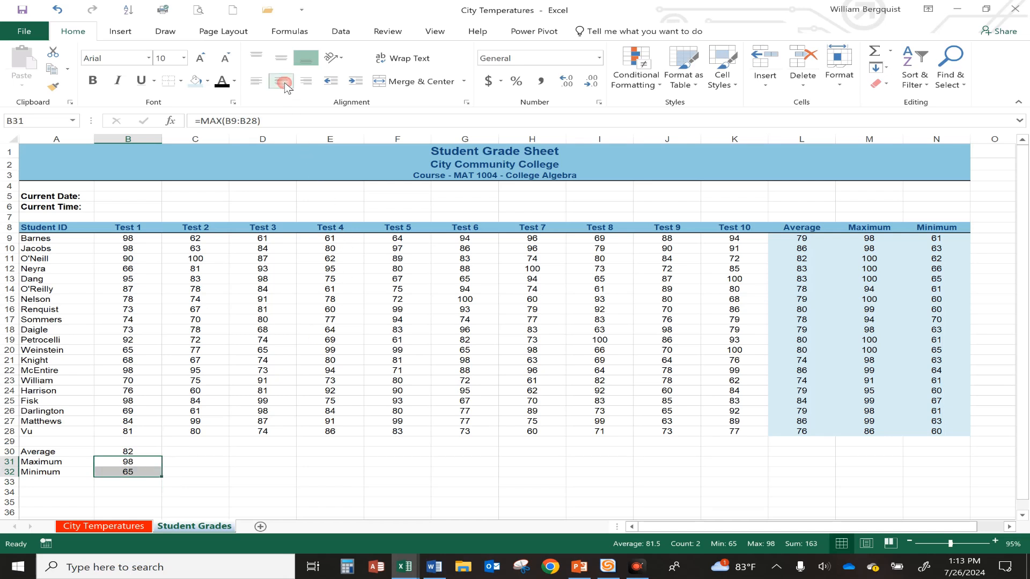
# Fill the Test 1 Average, Maximum and Minimum formulas across to Test 10 and shade B30:K32 light blue
pyautogui.click(139, 452)
pyautogui.moveTo(139, 452); pyautogui.dragTo(758, 486)
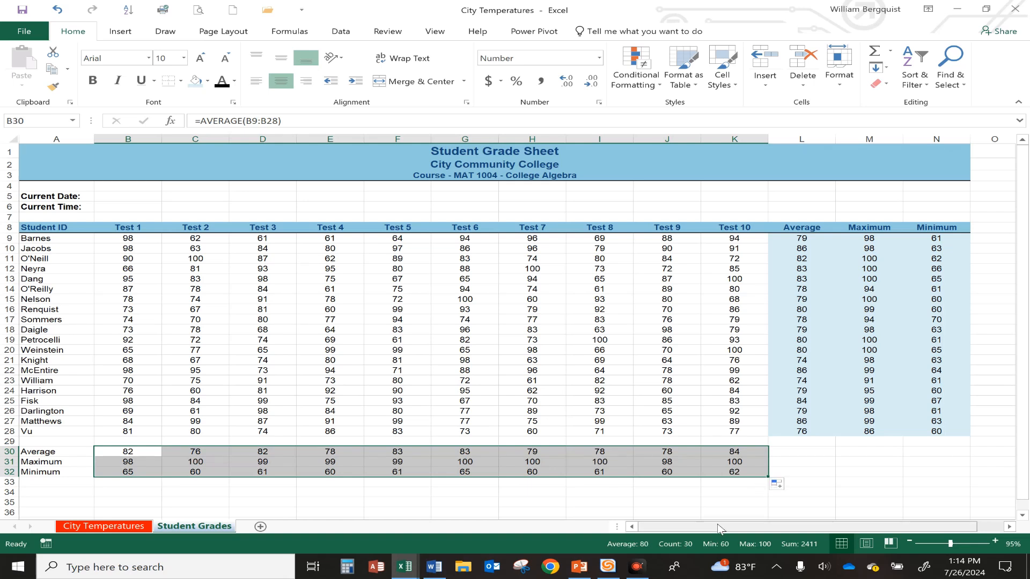
pyautogui.click(195, 80)
pyautogui.click(519, 383)
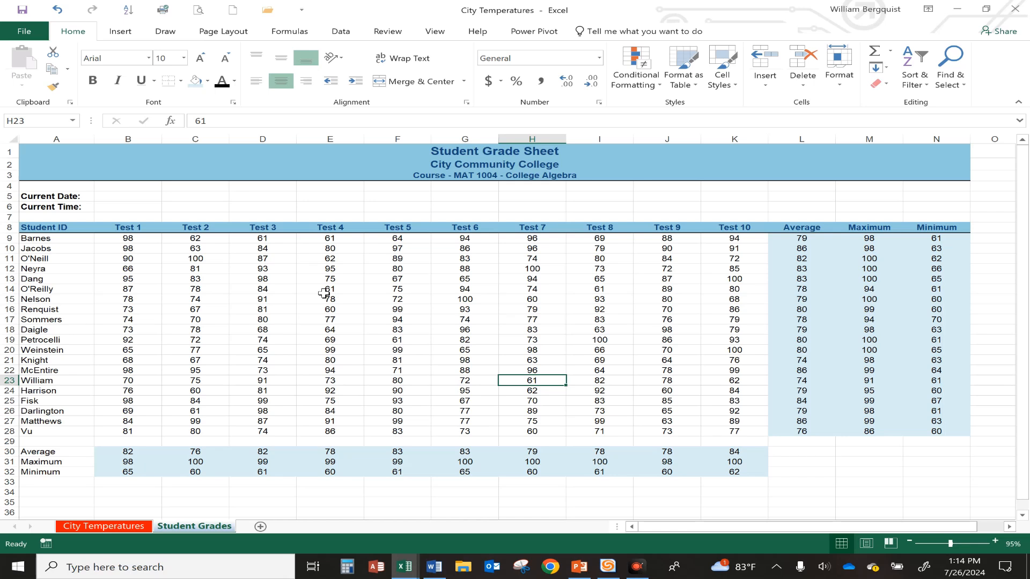
# Shade the Average, Maximum and Minimum labels in A30:A32 with the same light blue fill
pyautogui.click(168, 369)
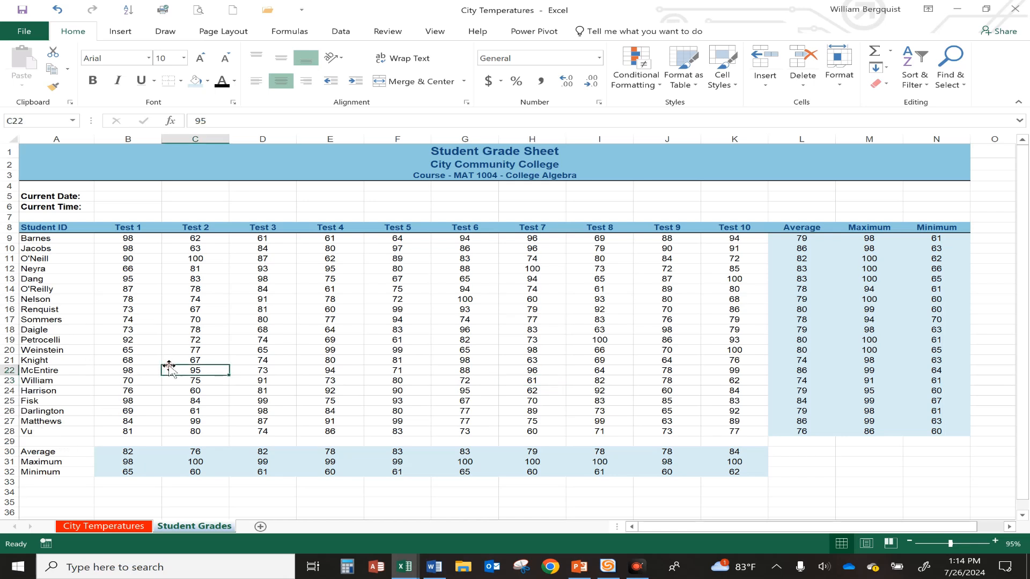
pyautogui.moveTo(56, 452); pyautogui.dragTo(54, 472)
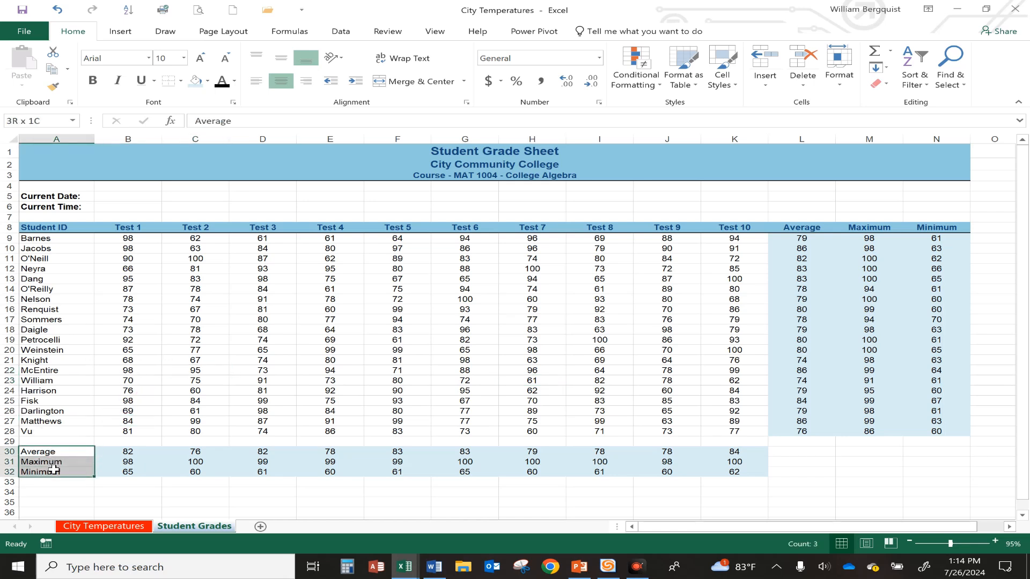
pyautogui.click(196, 82)
pyautogui.click(196, 391)
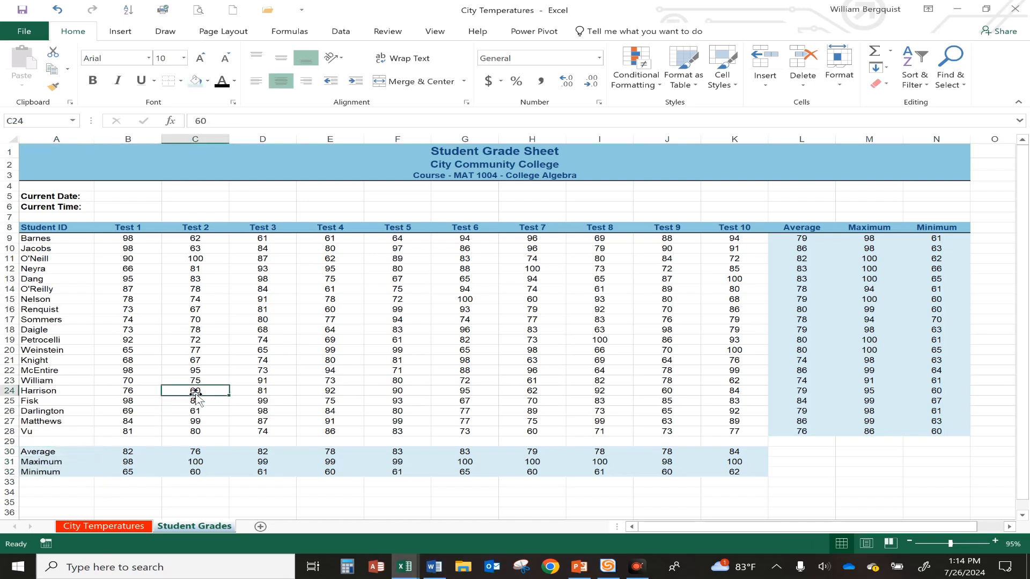
pyautogui.click(54, 158)
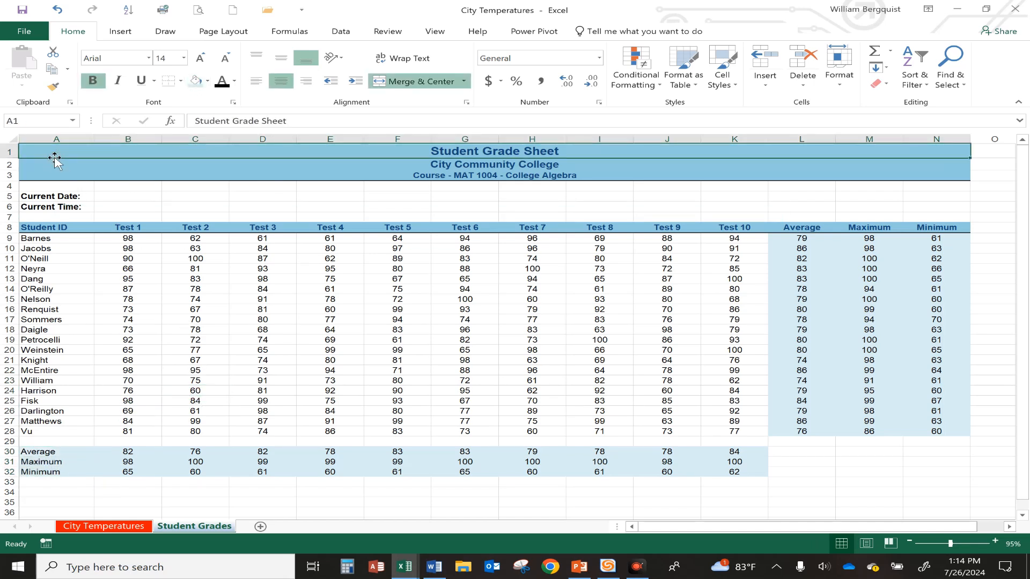
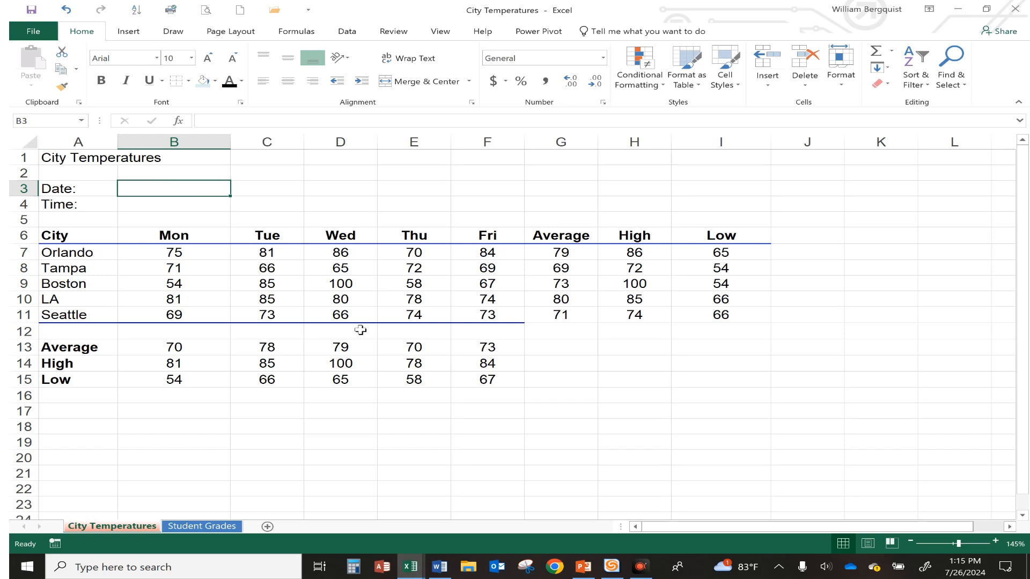
# Enter a TODAY function in B3 to show the current date
pyautogui.write('=today')
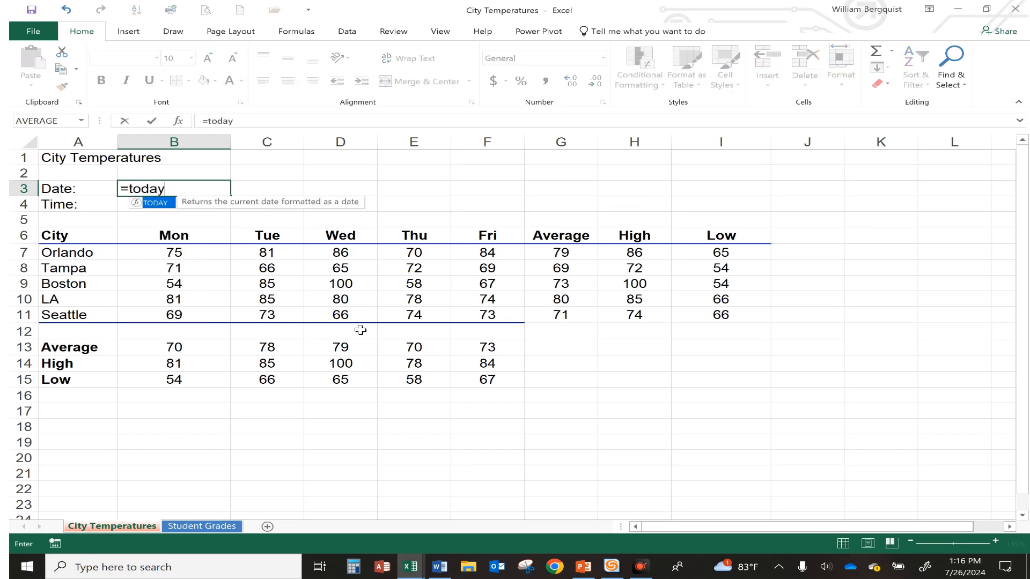
pyautogui.write('()')
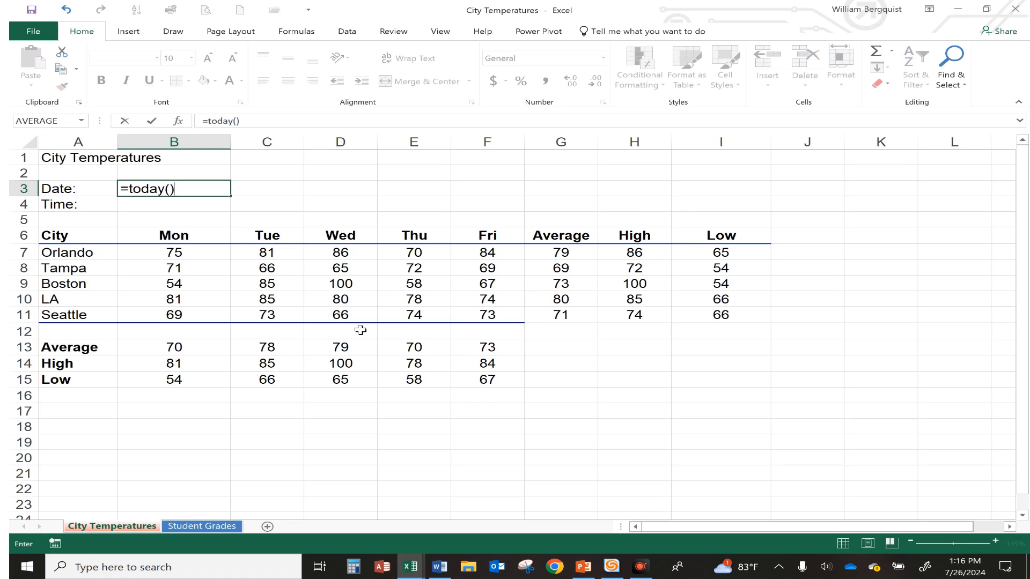
pyautogui.press('Return')
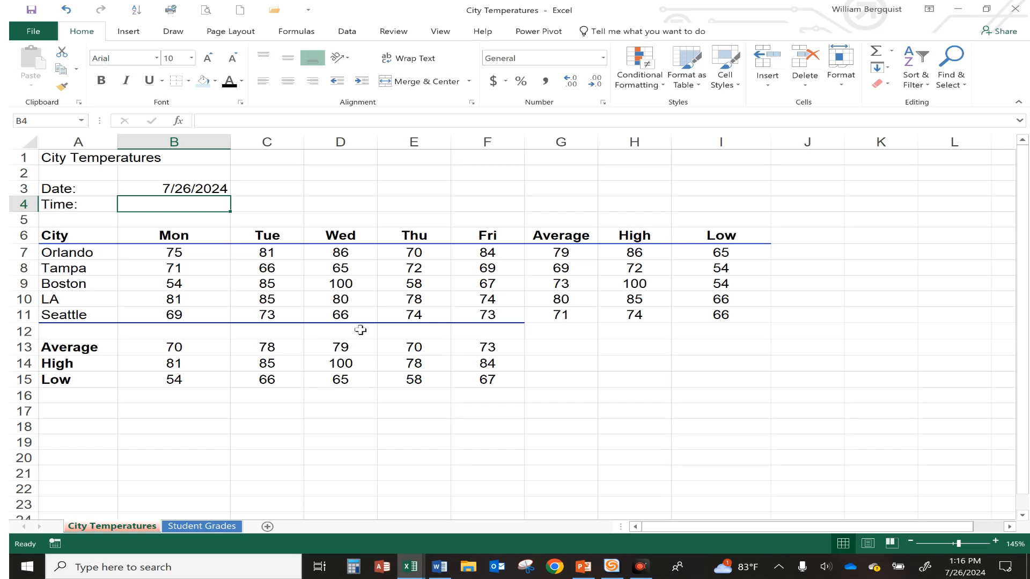
# Enter a NOW function in B4 to show the current time
pyautogui.write('=now()')
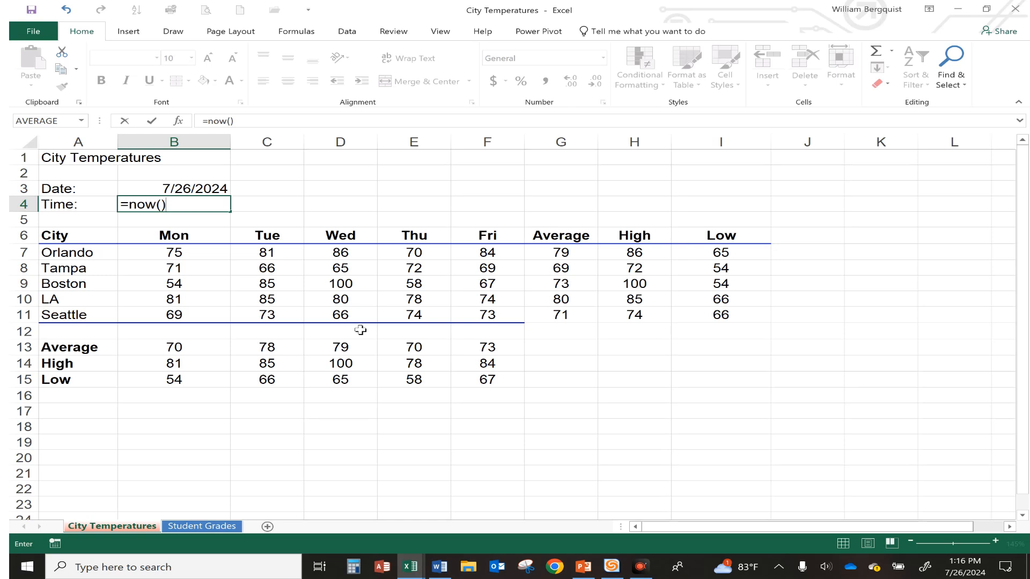
pyautogui.press('Return')
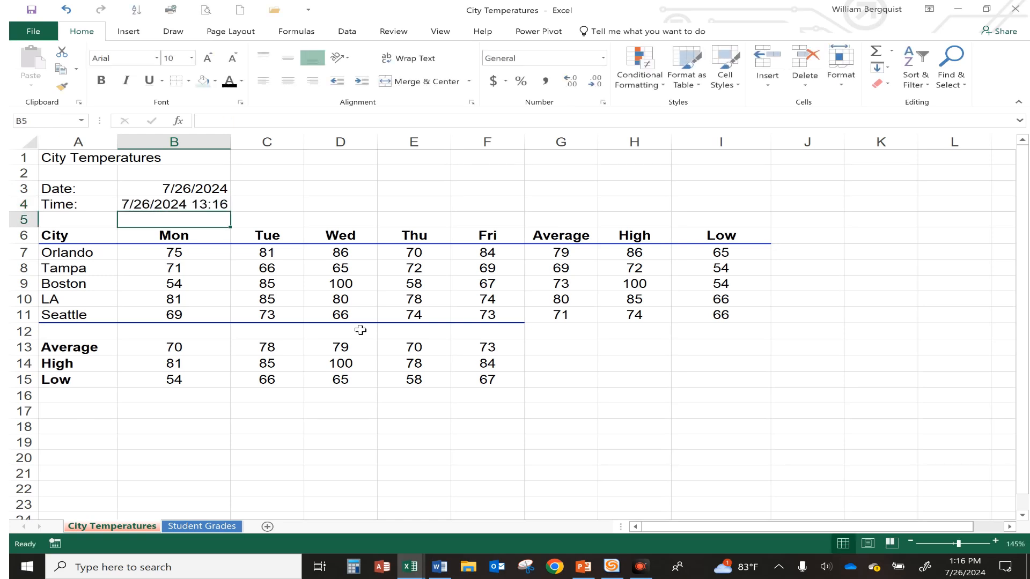
# Format B4 as a time using the 1:30 PM time type
pyautogui.click(145, 201)
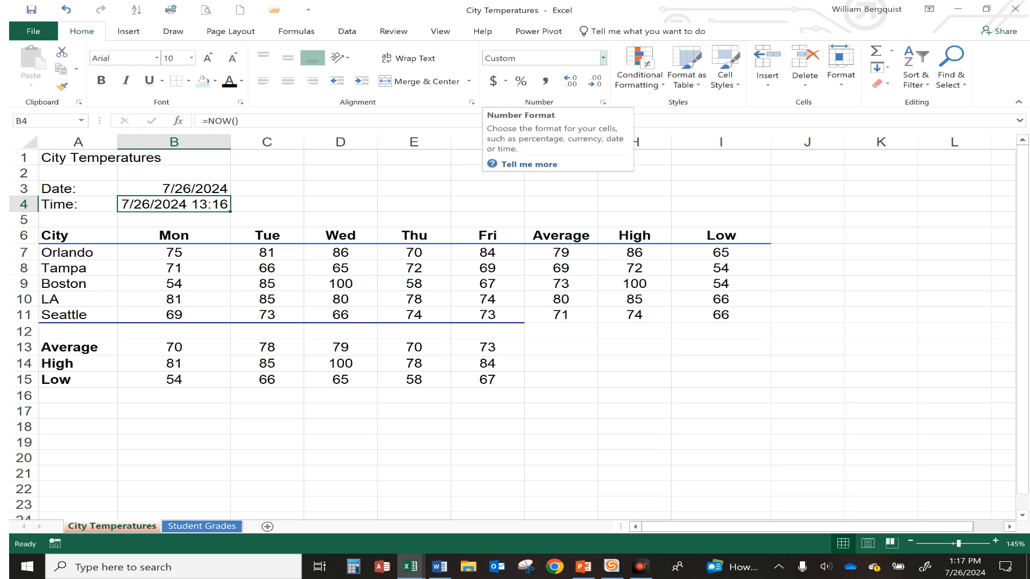
pyautogui.click(604, 59)
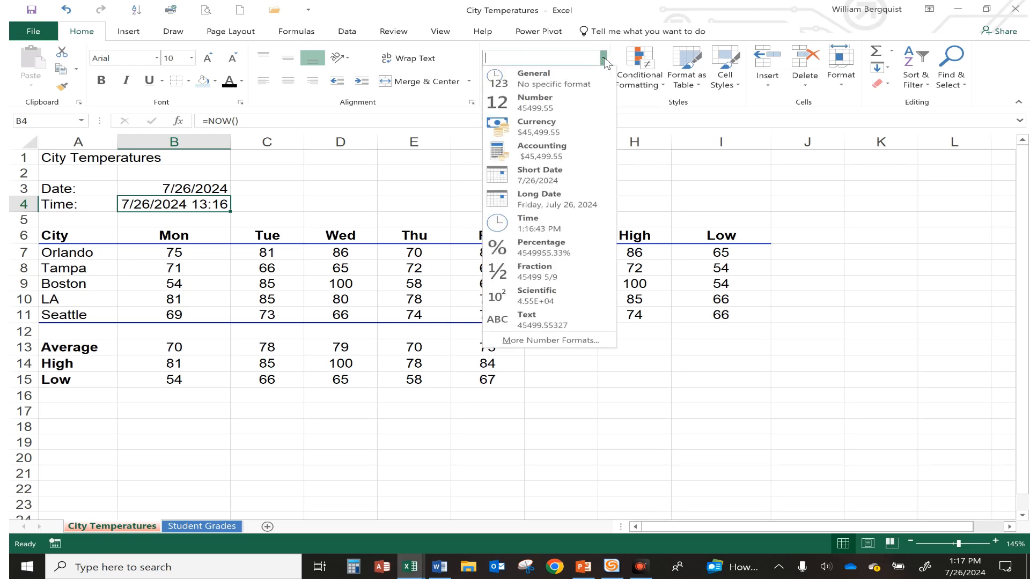
pyautogui.click(545, 230)
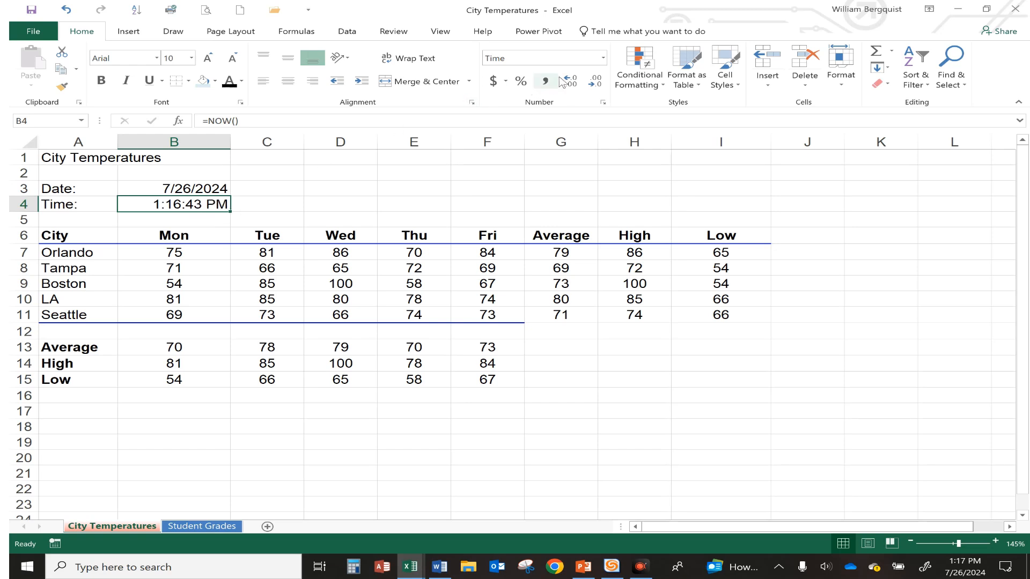
pyautogui.click(603, 103)
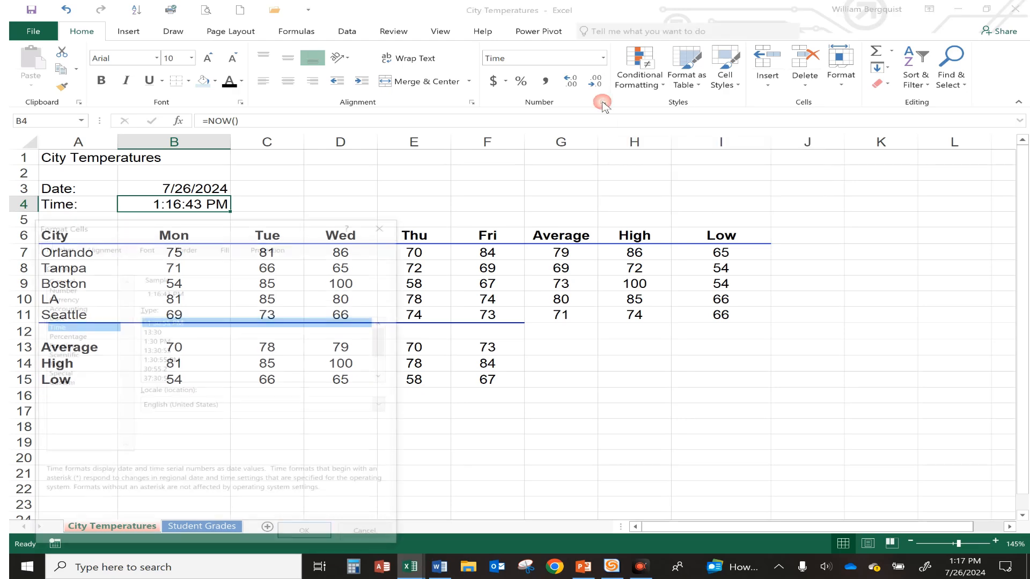
pyautogui.moveTo(252, 231); pyautogui.dragTo(663, 142)
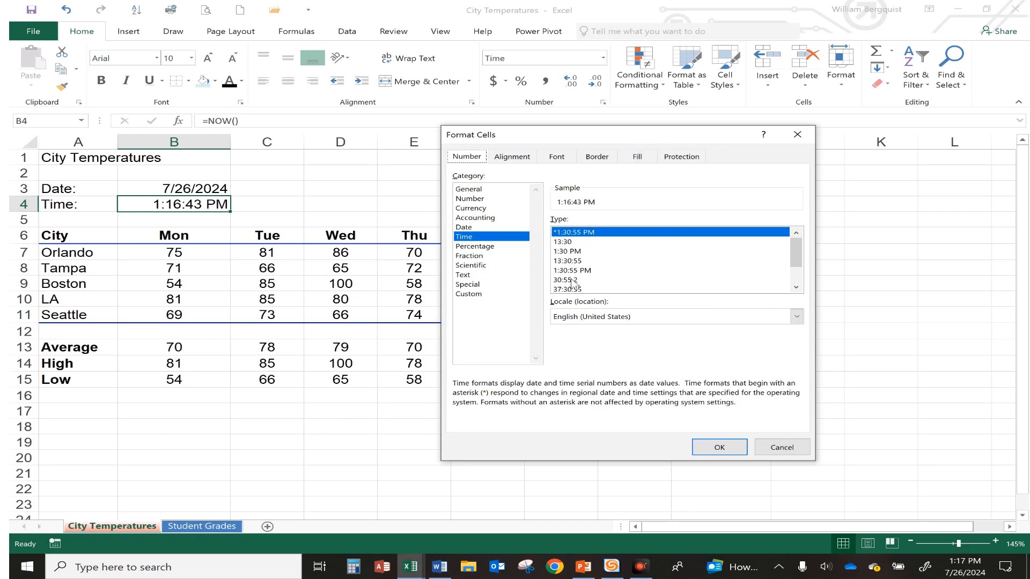
pyautogui.click(569, 252)
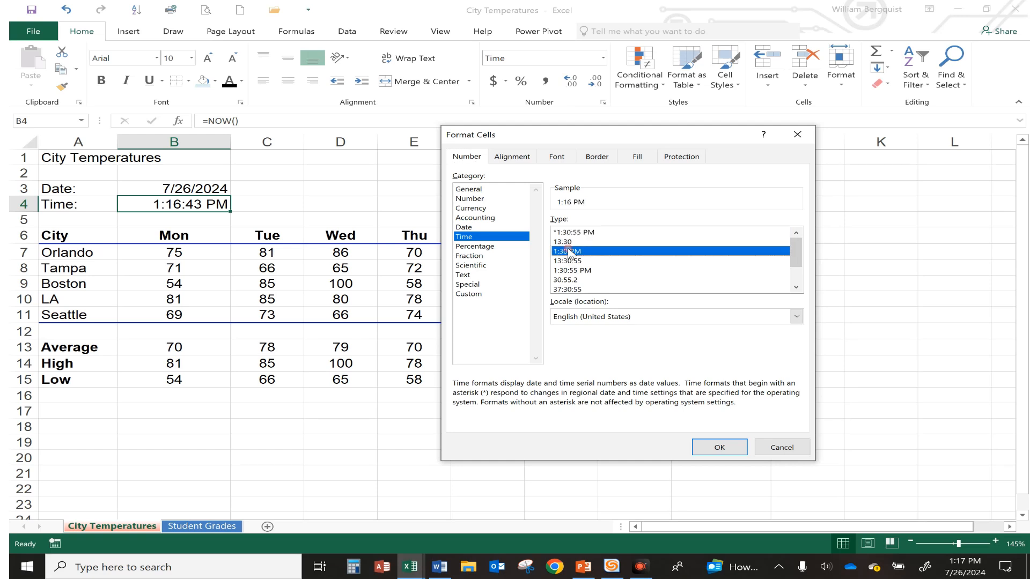
pyautogui.click(719, 447)
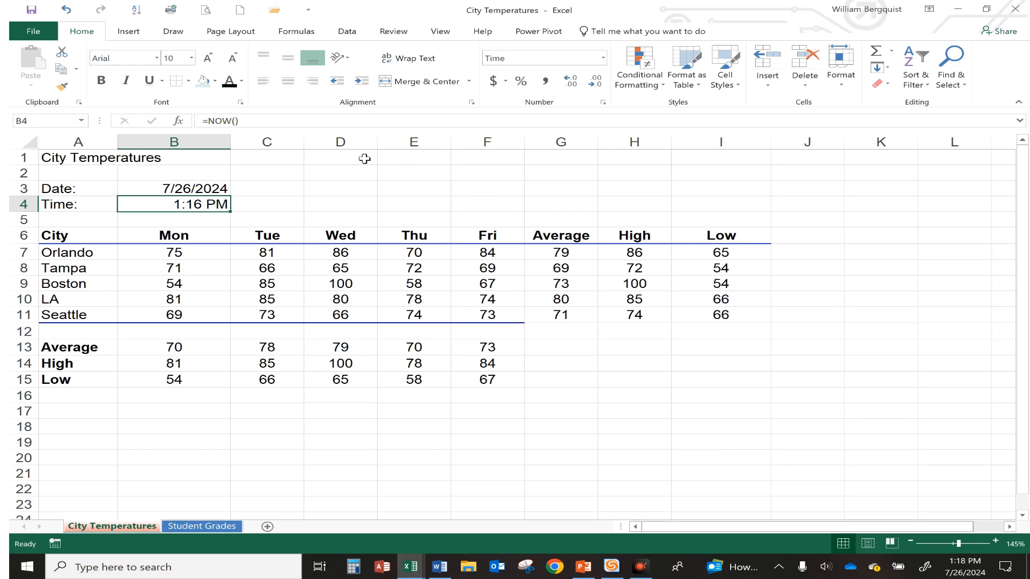
# Format the date in B3 with the 14-Mar-12 date type
pyautogui.click(180, 190)
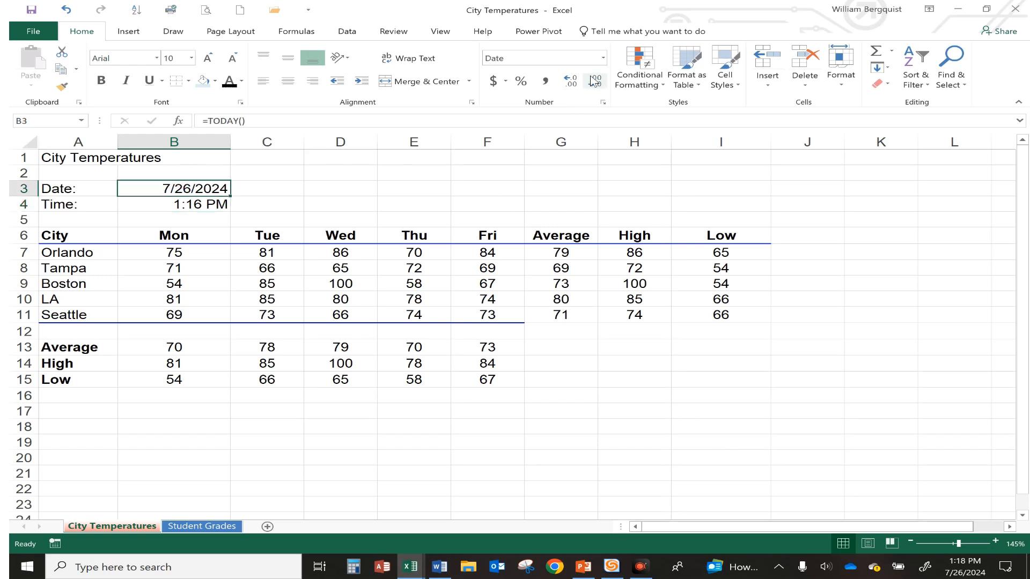
pyautogui.click(604, 103)
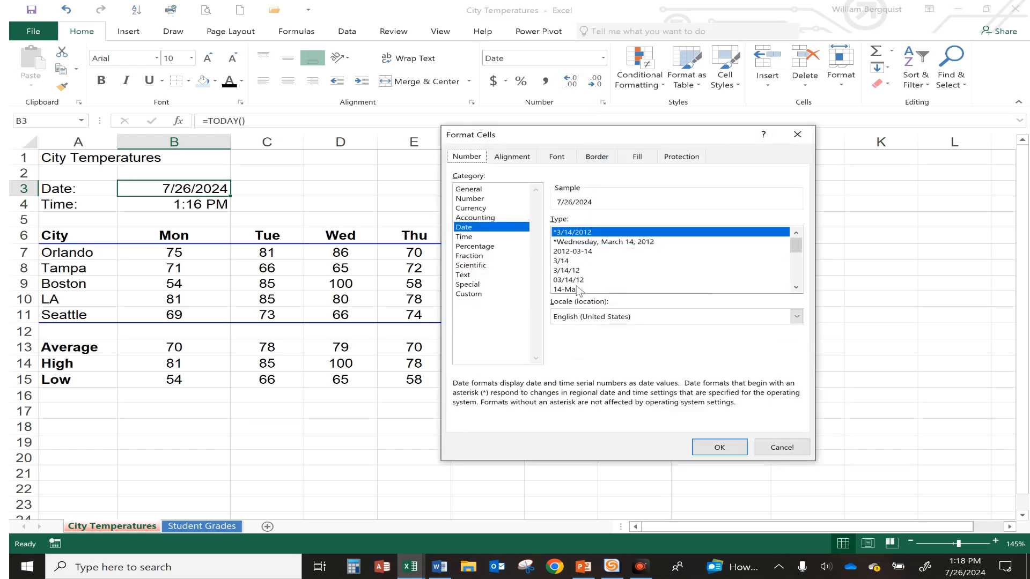
pyautogui.click(796, 287)
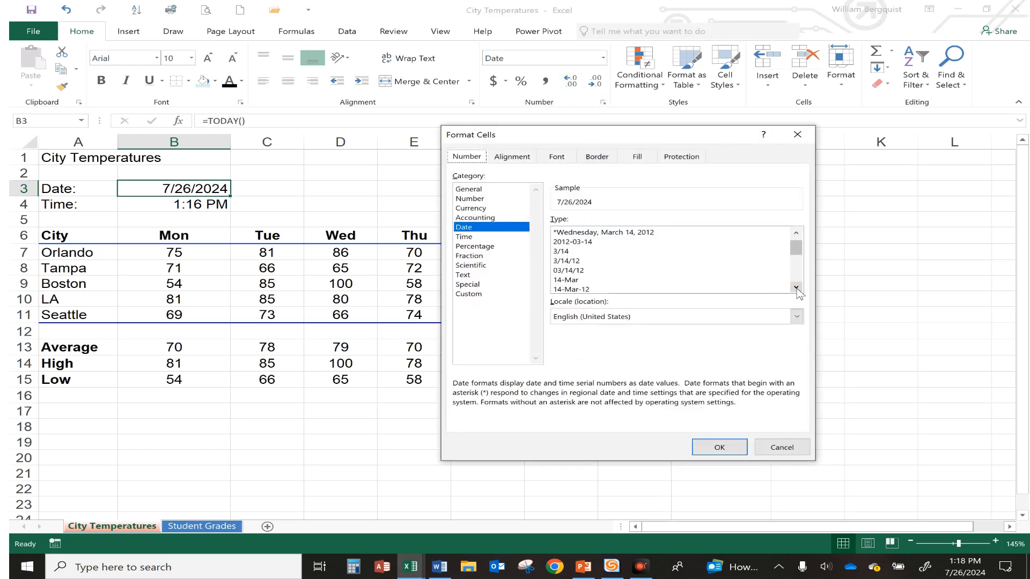
pyautogui.click(796, 288)
pyautogui.click(796, 288)
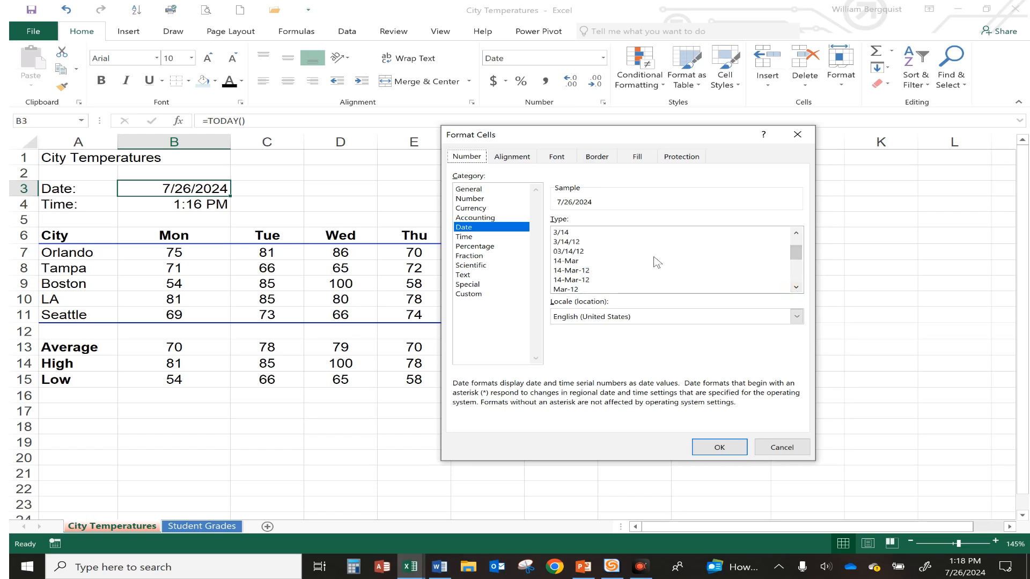
pyautogui.click(577, 271)
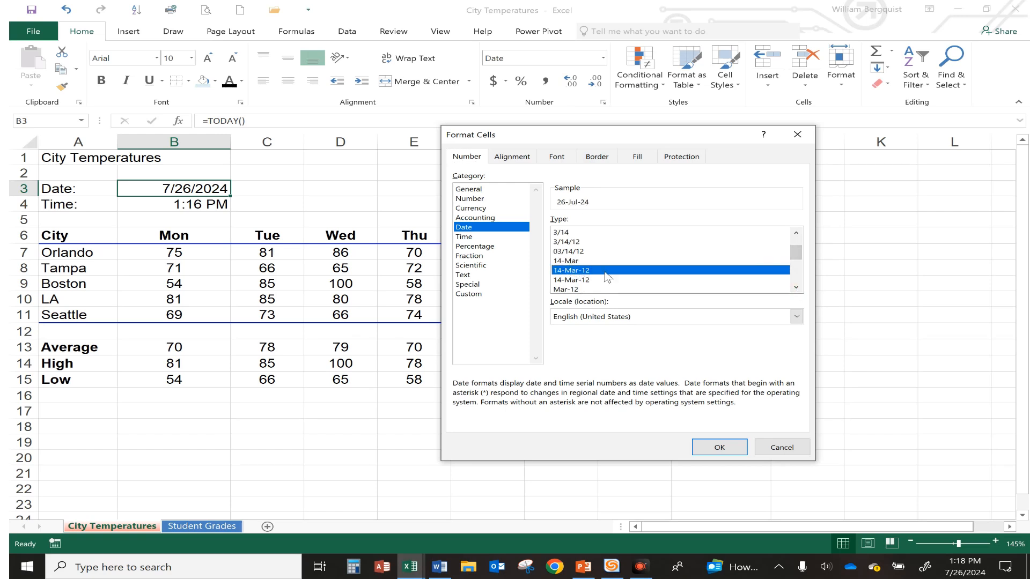
pyautogui.click(719, 449)
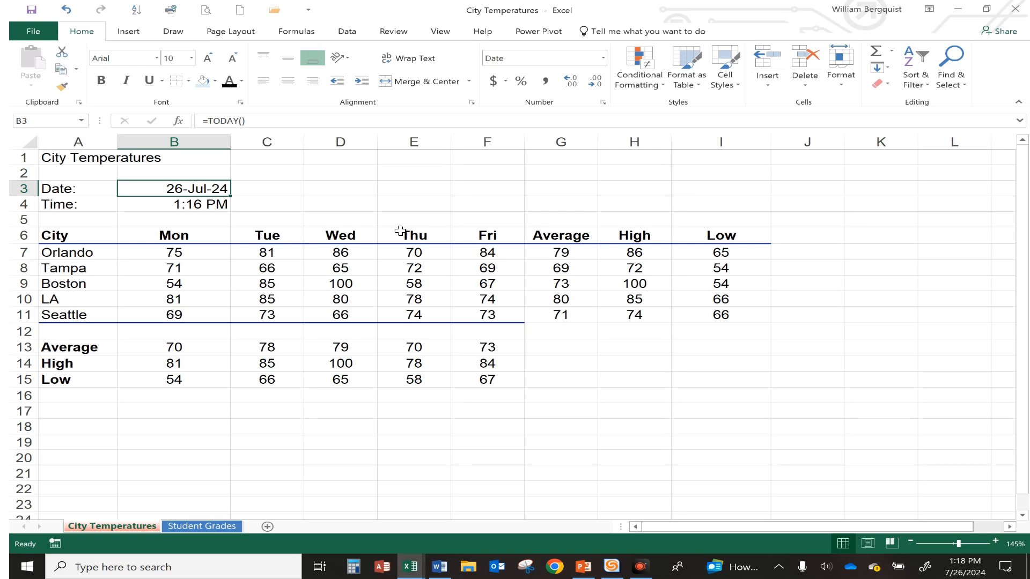
pyautogui.click(212, 218)
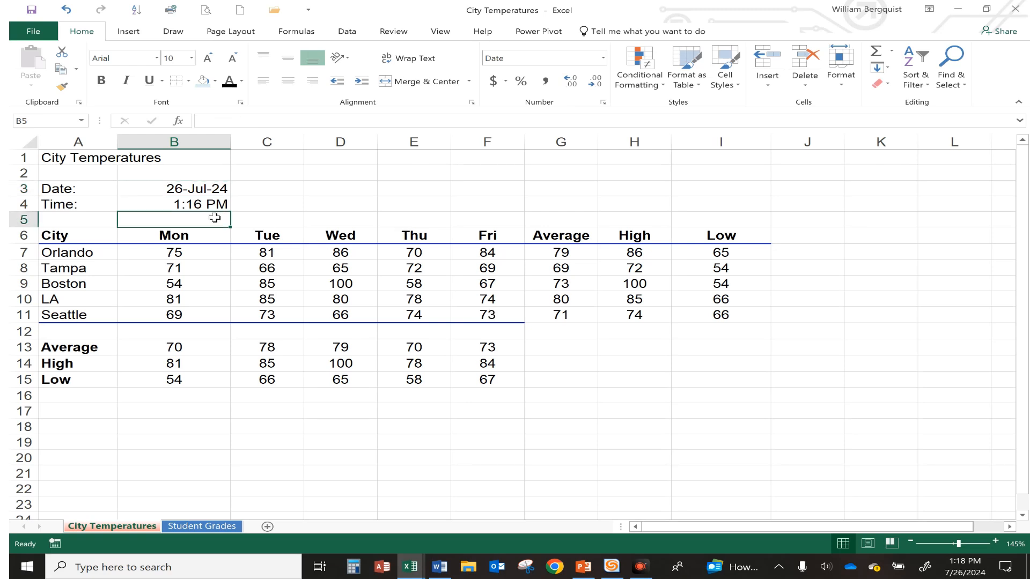
pyautogui.click(206, 189)
pyautogui.click(204, 206)
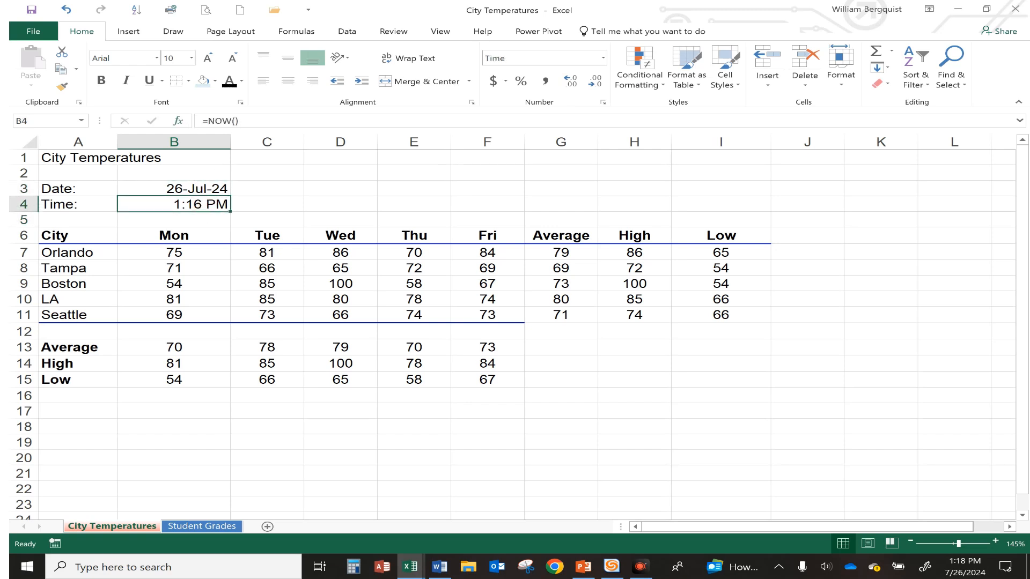
pyautogui.click(203, 188)
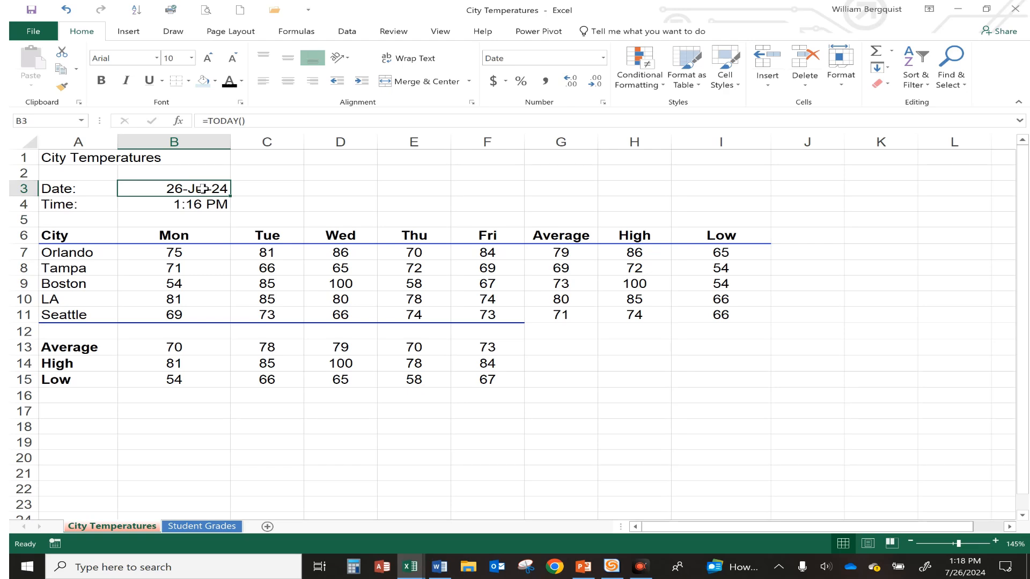
# On the Student Grades sheet, enter a TODAY function in B5 for the current date
pyautogui.click(211, 528)
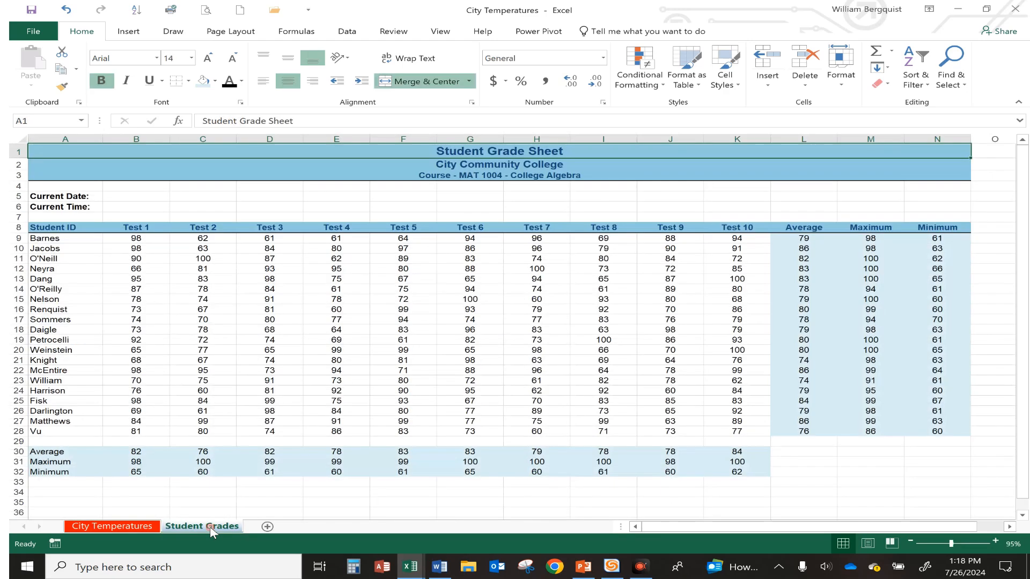
pyautogui.click(167, 200)
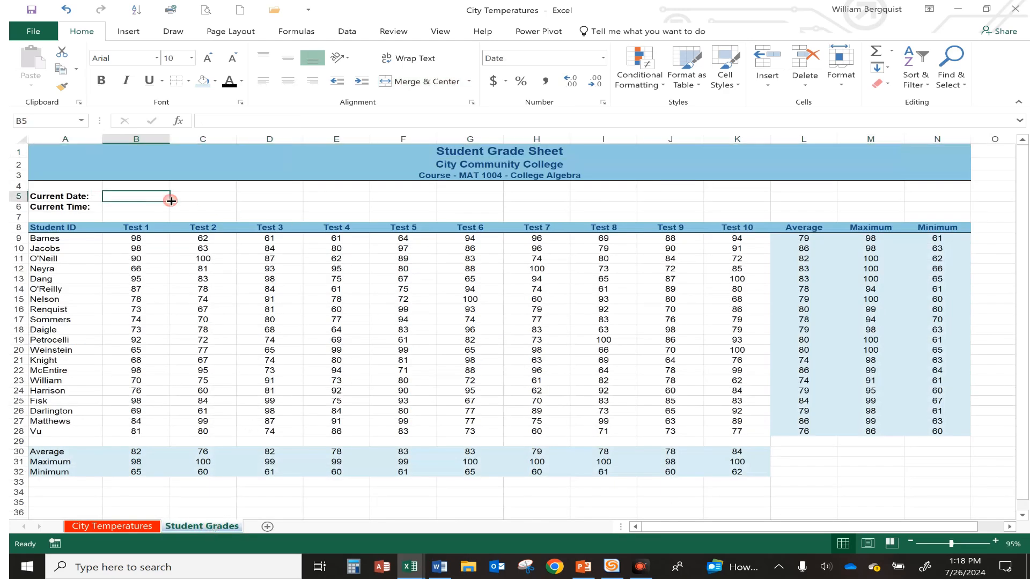
pyautogui.keyDown('ctrl'); pyautogui.scroll(4, 188, 203); pyautogui.keyUp('ctrl')
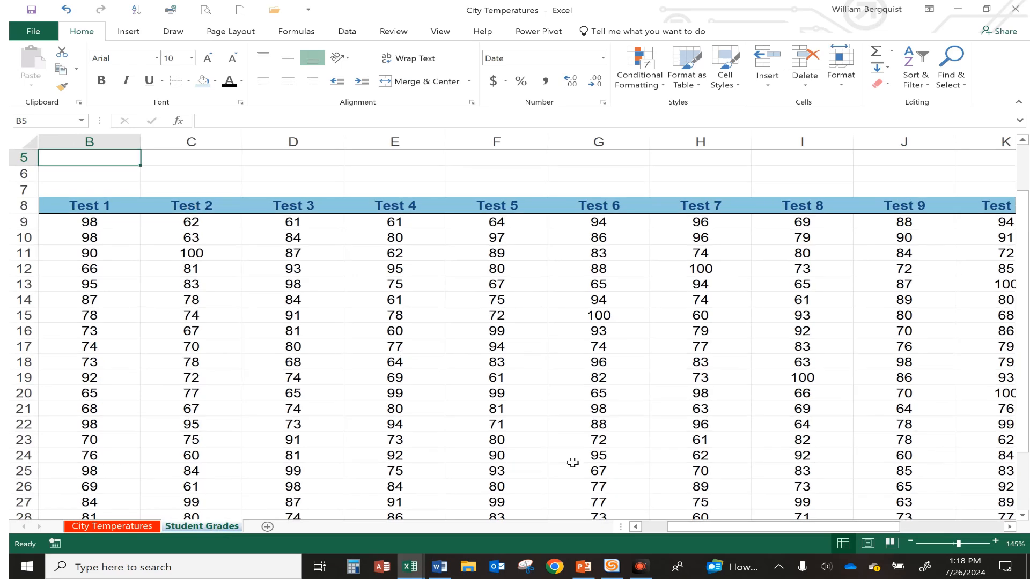
pyautogui.moveTo(706, 529); pyautogui.dragTo(672, 530)
pyautogui.scroll(1, 232, 290)
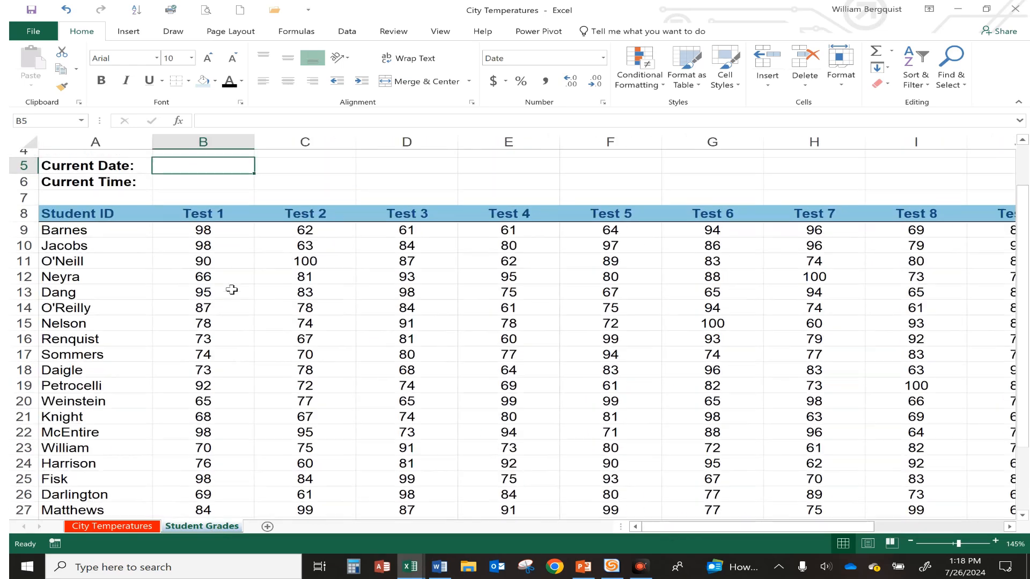
pyautogui.scroll(1, 232, 290)
pyautogui.write('=')
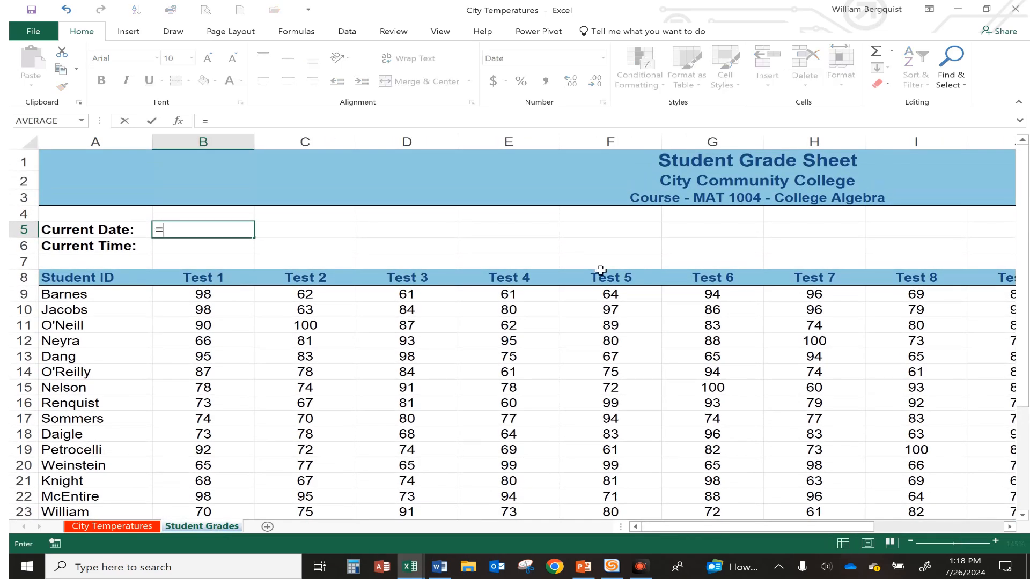
pyautogui.write('today(')
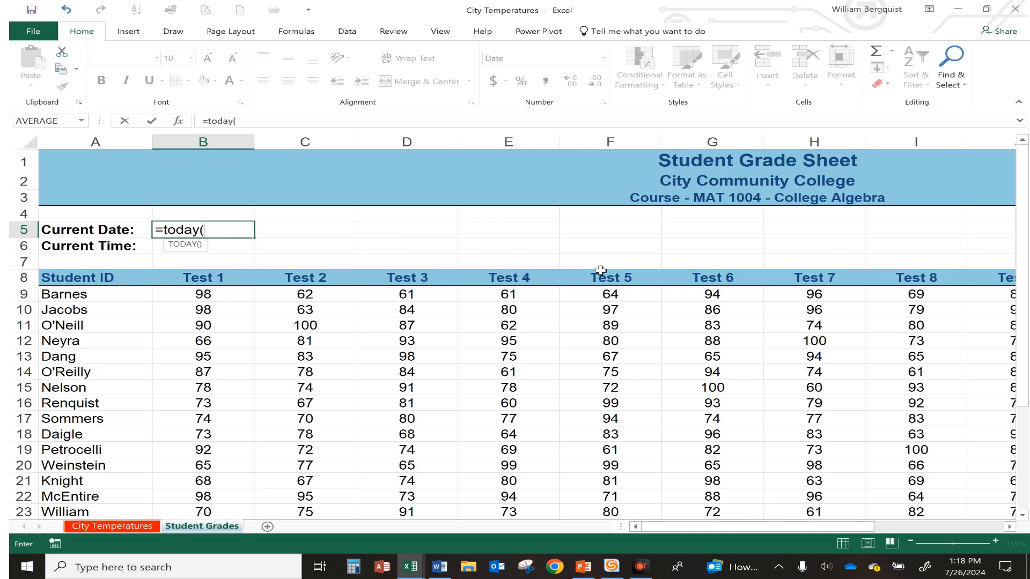
pyautogui.write(')')
pyautogui.press('Return')
# Enter a NOW function in B6 for the current time
pyautogui.write('=now')
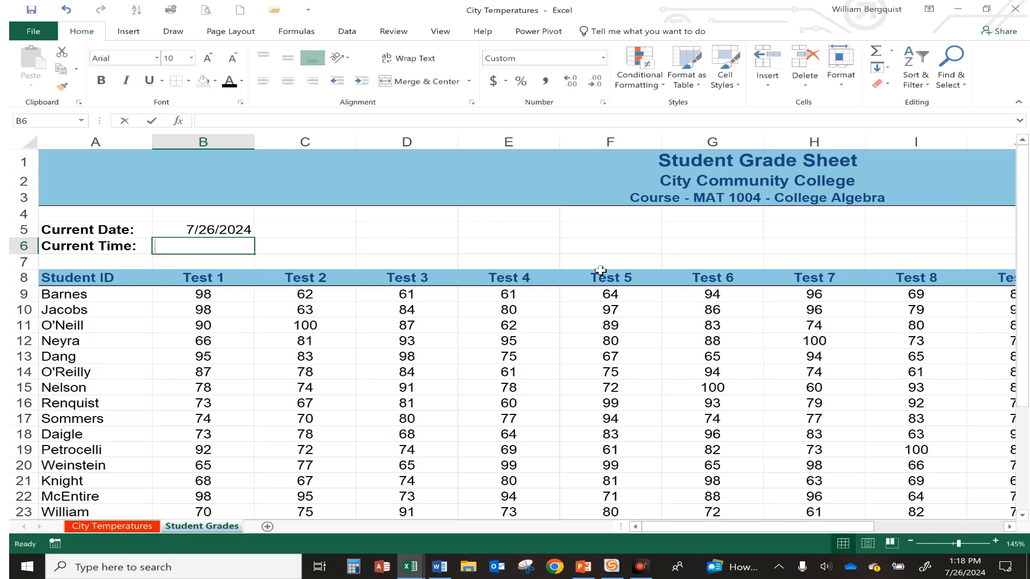
pyautogui.write('()')
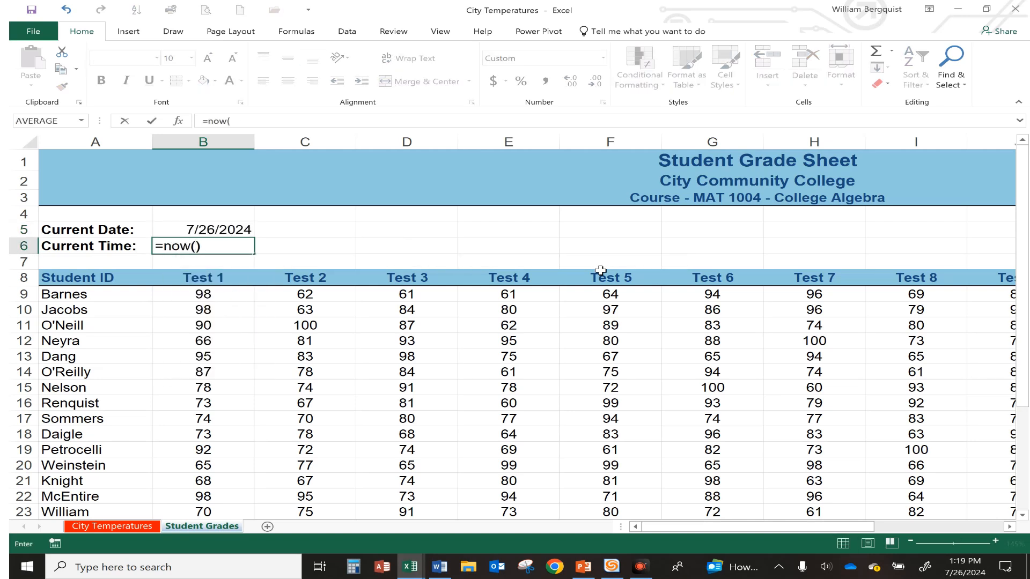
pyautogui.press('Return')
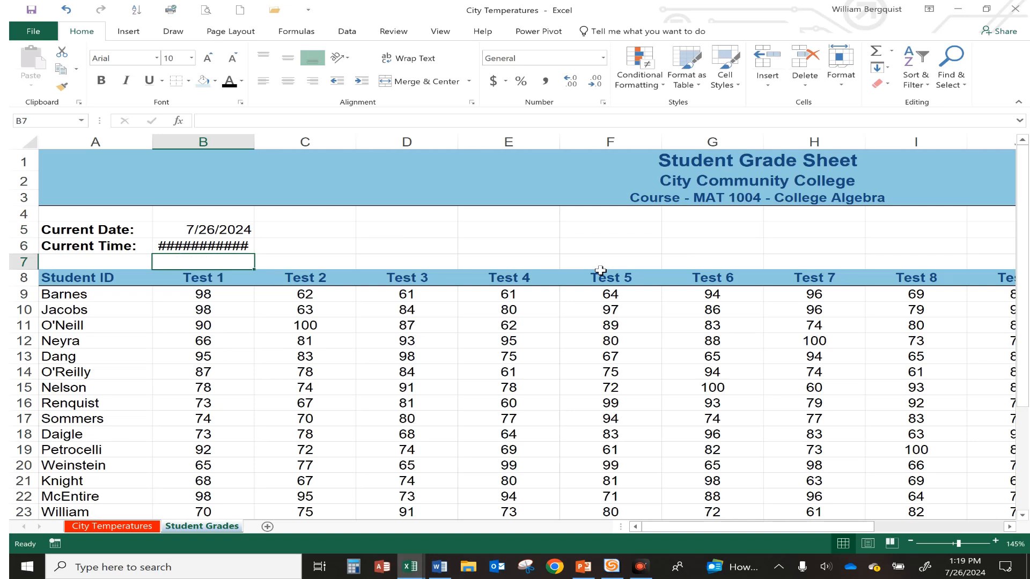
# Apply the Time number format to B6
pyautogui.click(184, 246)
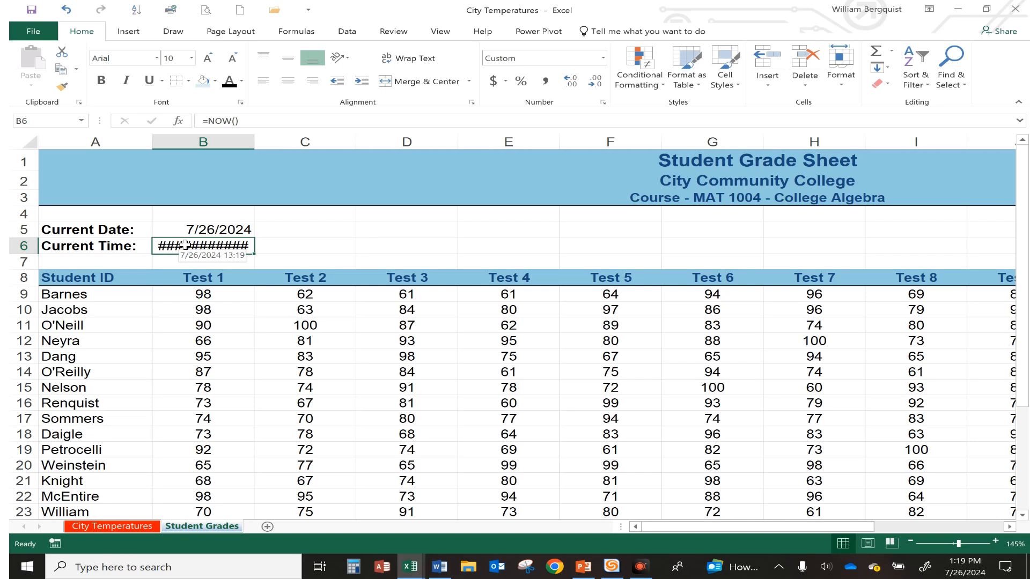
pyautogui.click(603, 58)
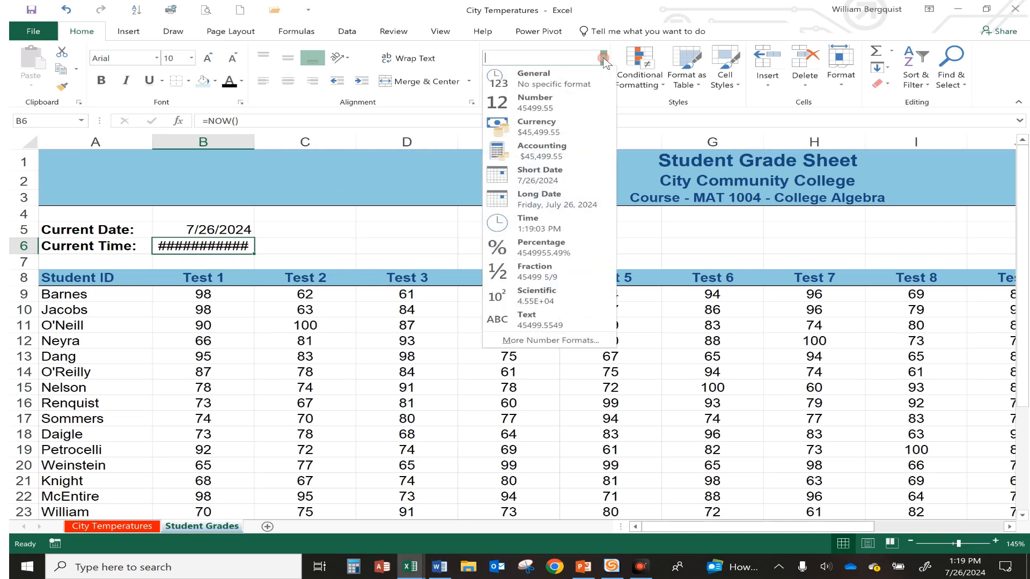
pyautogui.click(551, 225)
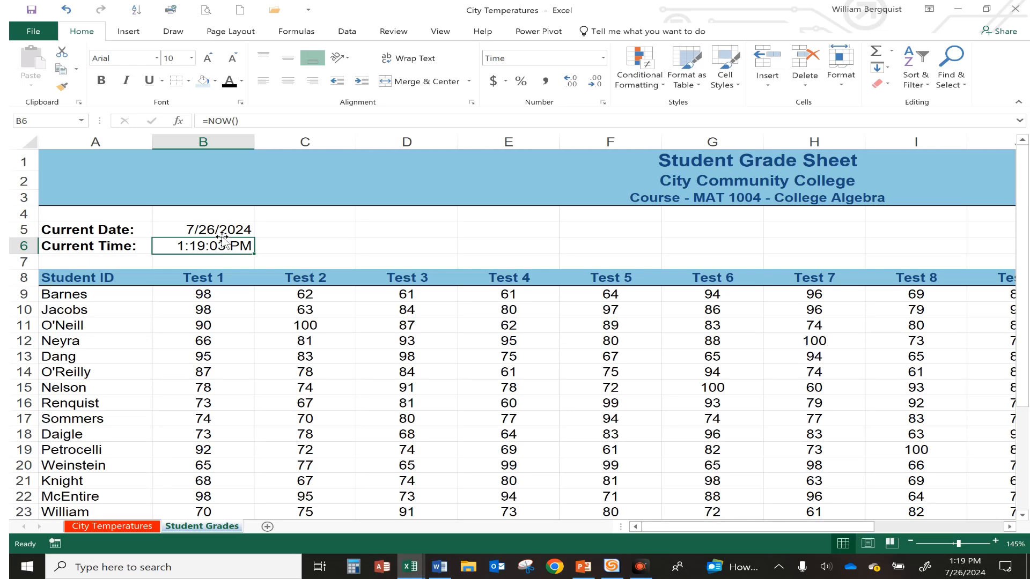
# Change B6's time format to the 13:30 time type
pyautogui.click(604, 103)
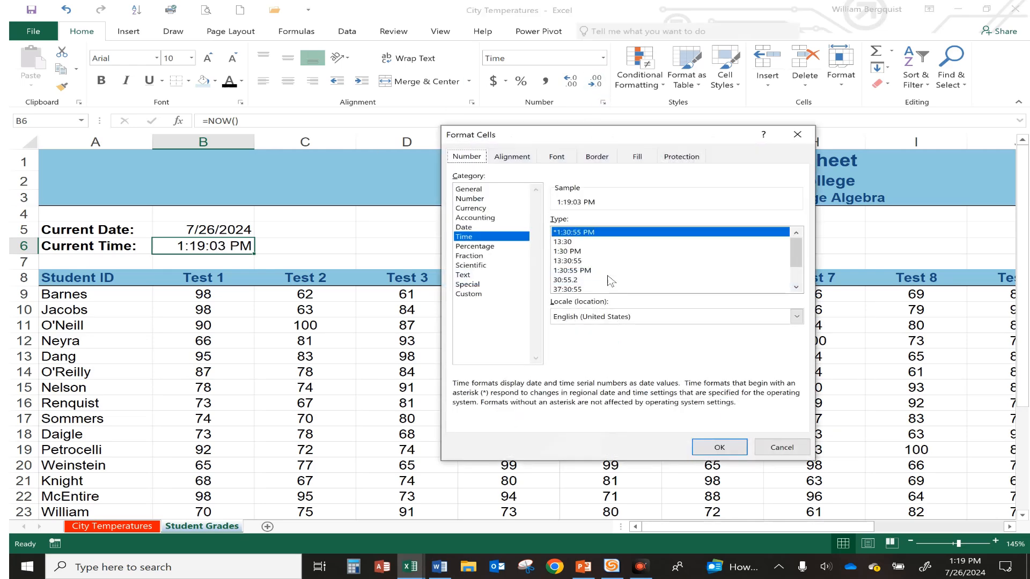
pyautogui.click(796, 288)
pyautogui.click(797, 288)
pyautogui.click(797, 288)
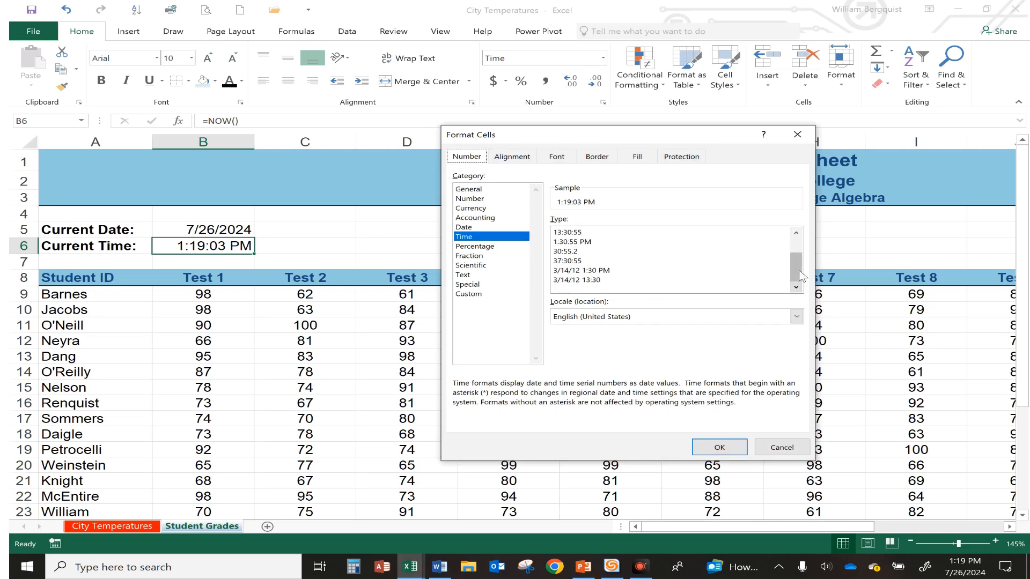
pyautogui.moveTo(796, 274); pyautogui.dragTo(797, 252)
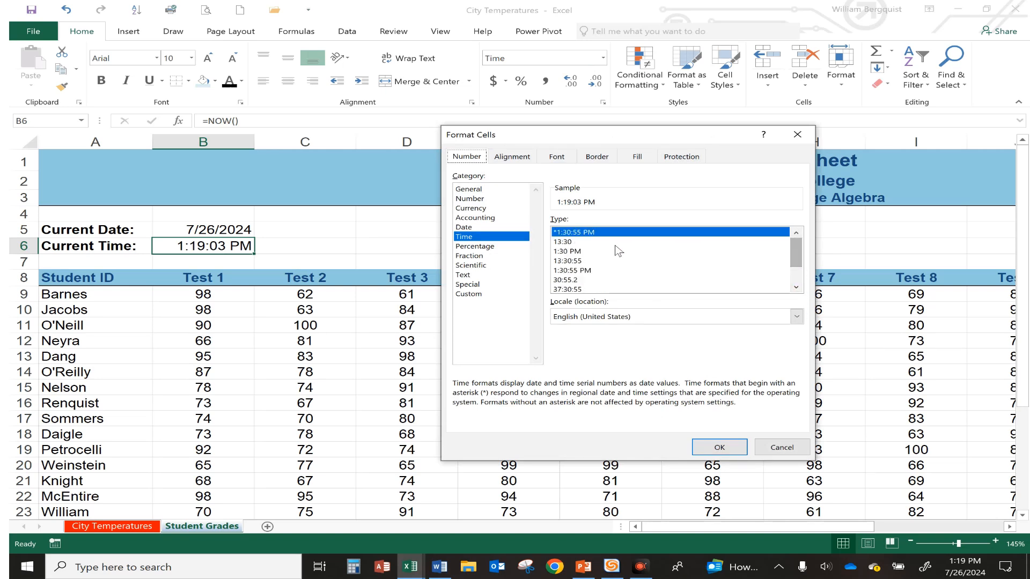
pyautogui.click(564, 242)
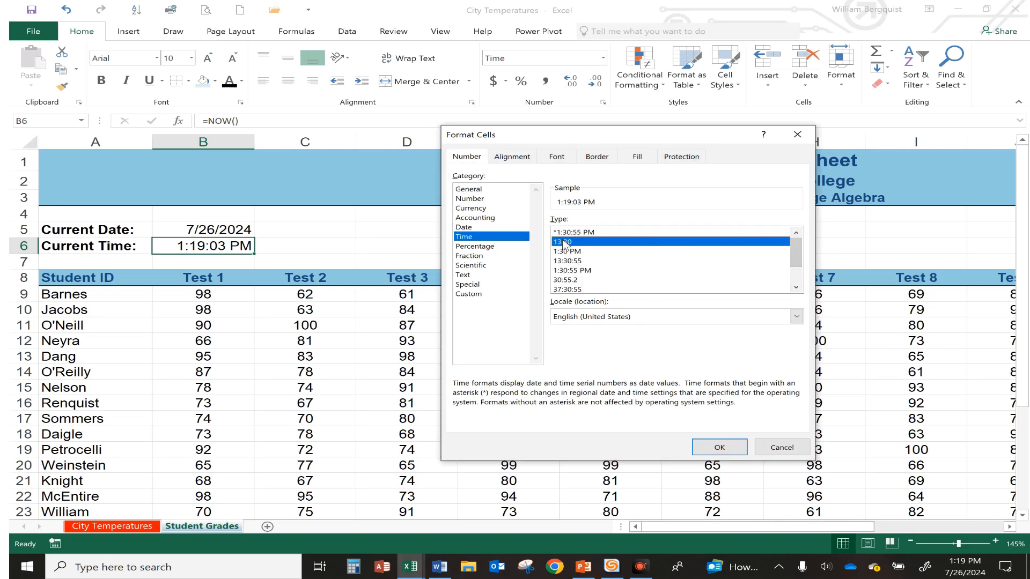
pyautogui.click(720, 447)
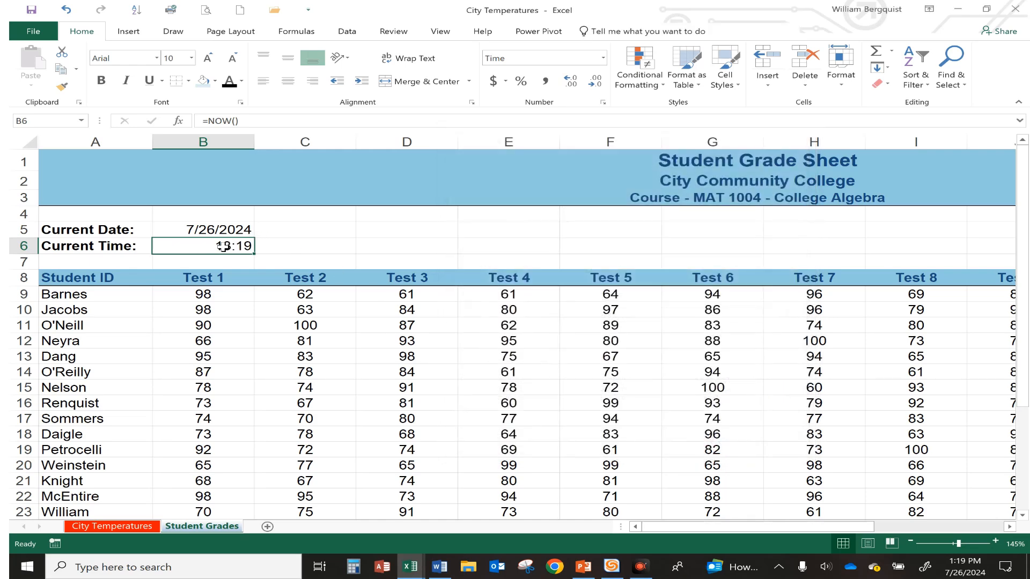
# Change B5's date format to the 2012-03-14 date type
pyautogui.click(217, 227)
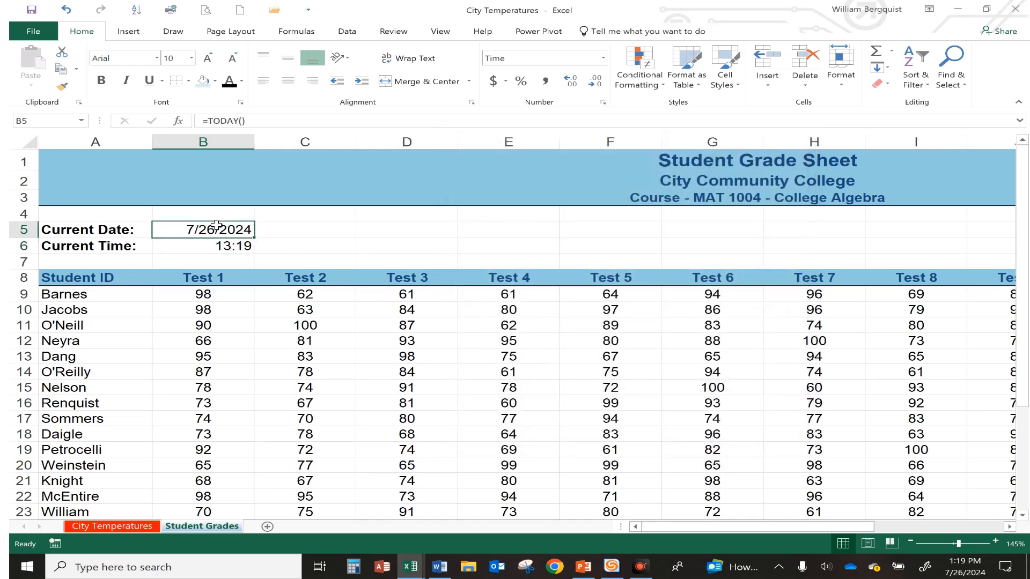
pyautogui.click(603, 102)
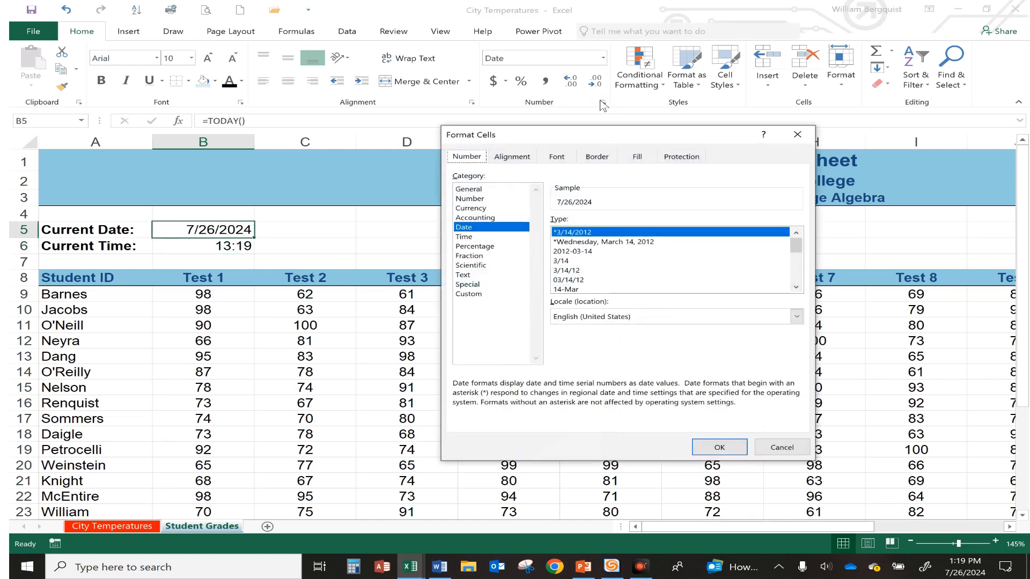
pyautogui.click(583, 252)
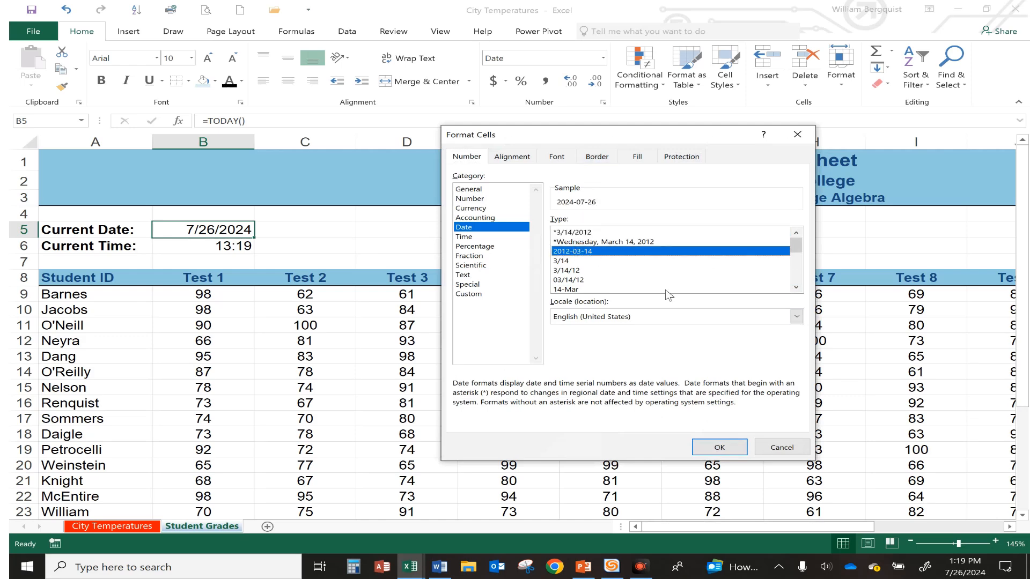
pyautogui.click(716, 447)
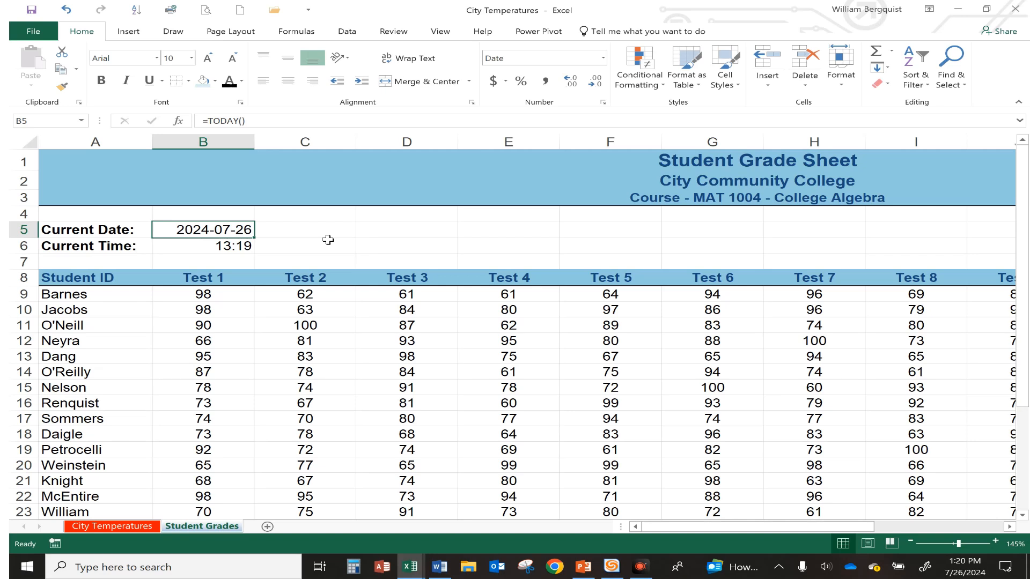
pyautogui.click(1010, 523)
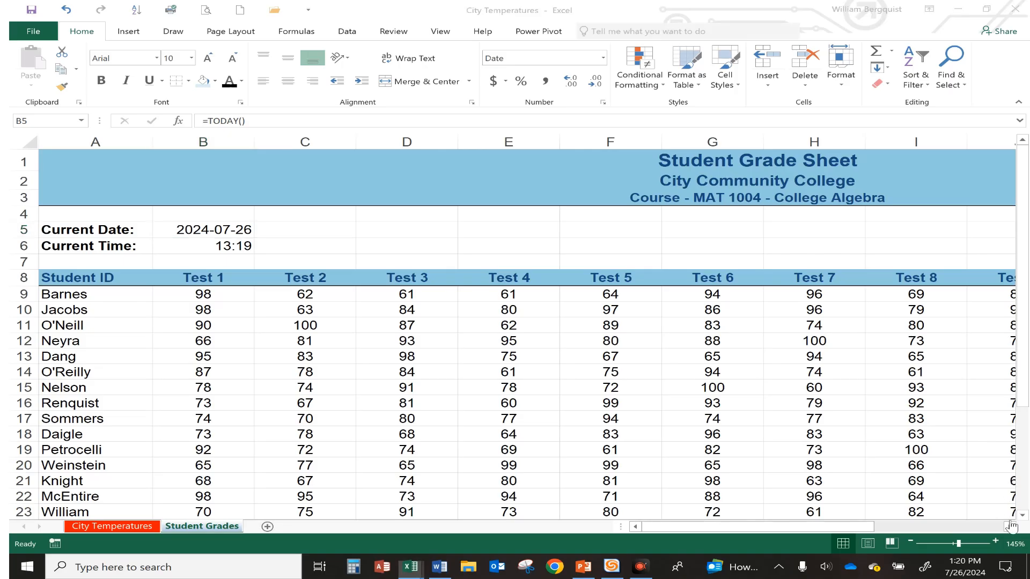